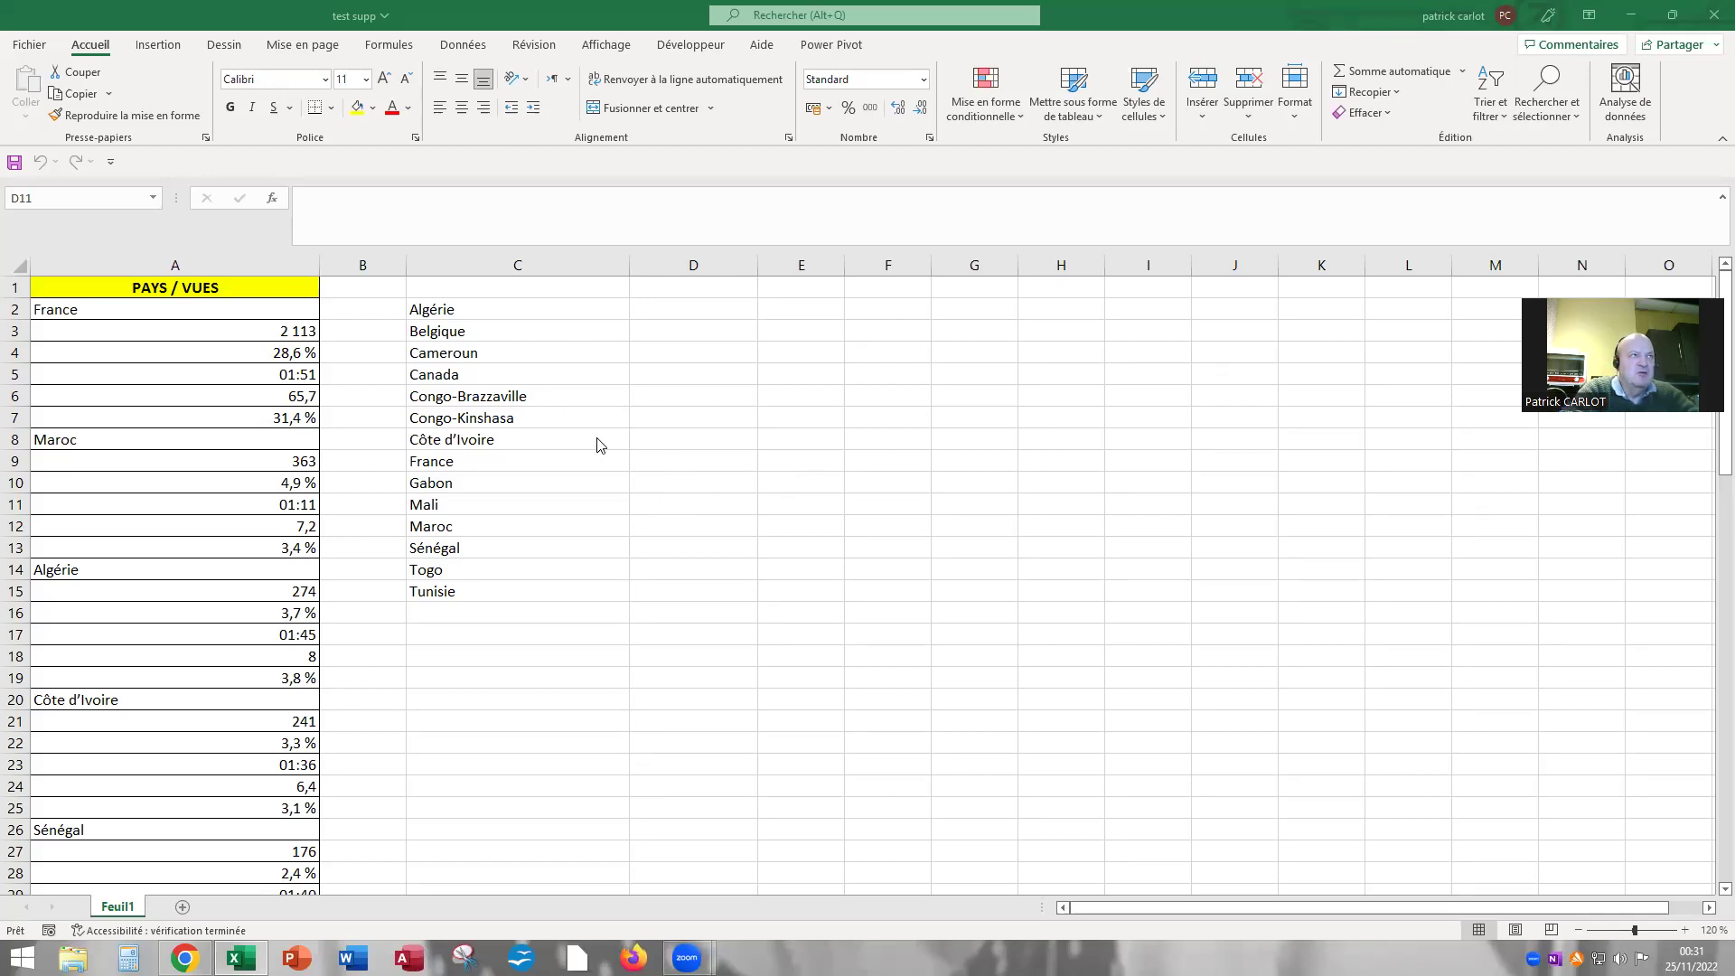
Review the country lists in column A and C2:C15, returning to France in A2.
left_click(207, 309)
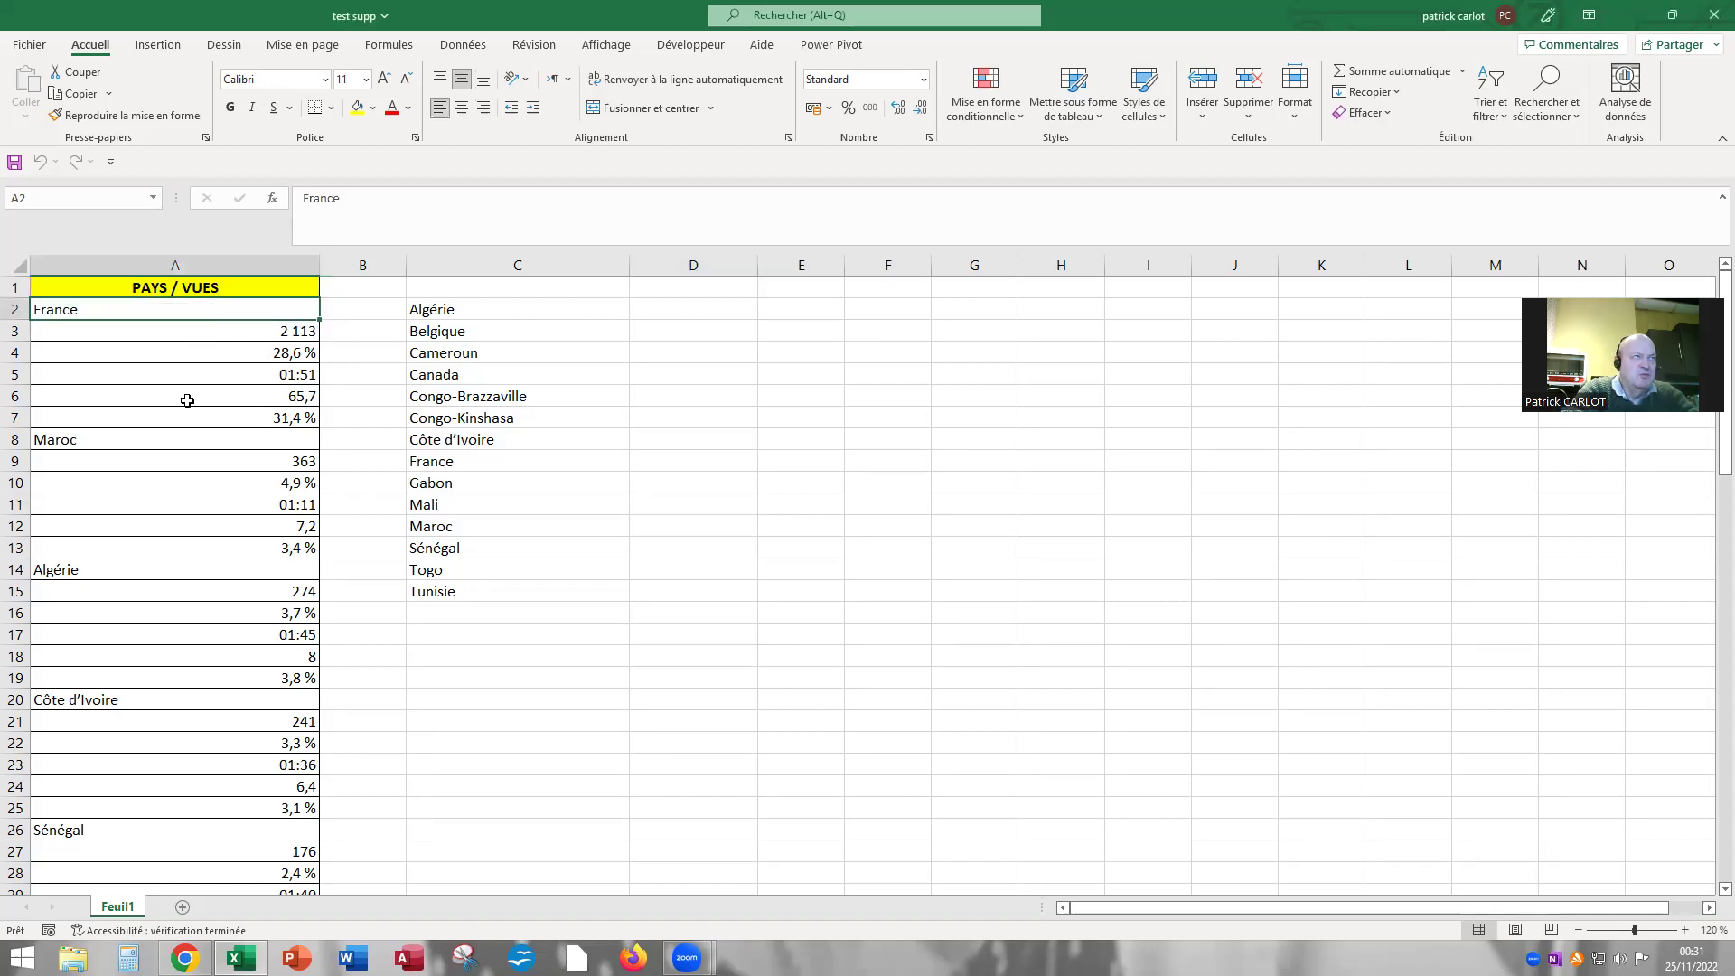
scroll(187, 400, "down", 5)
scroll(171, 438, "down", 12)
scroll(166, 469, "down", 6)
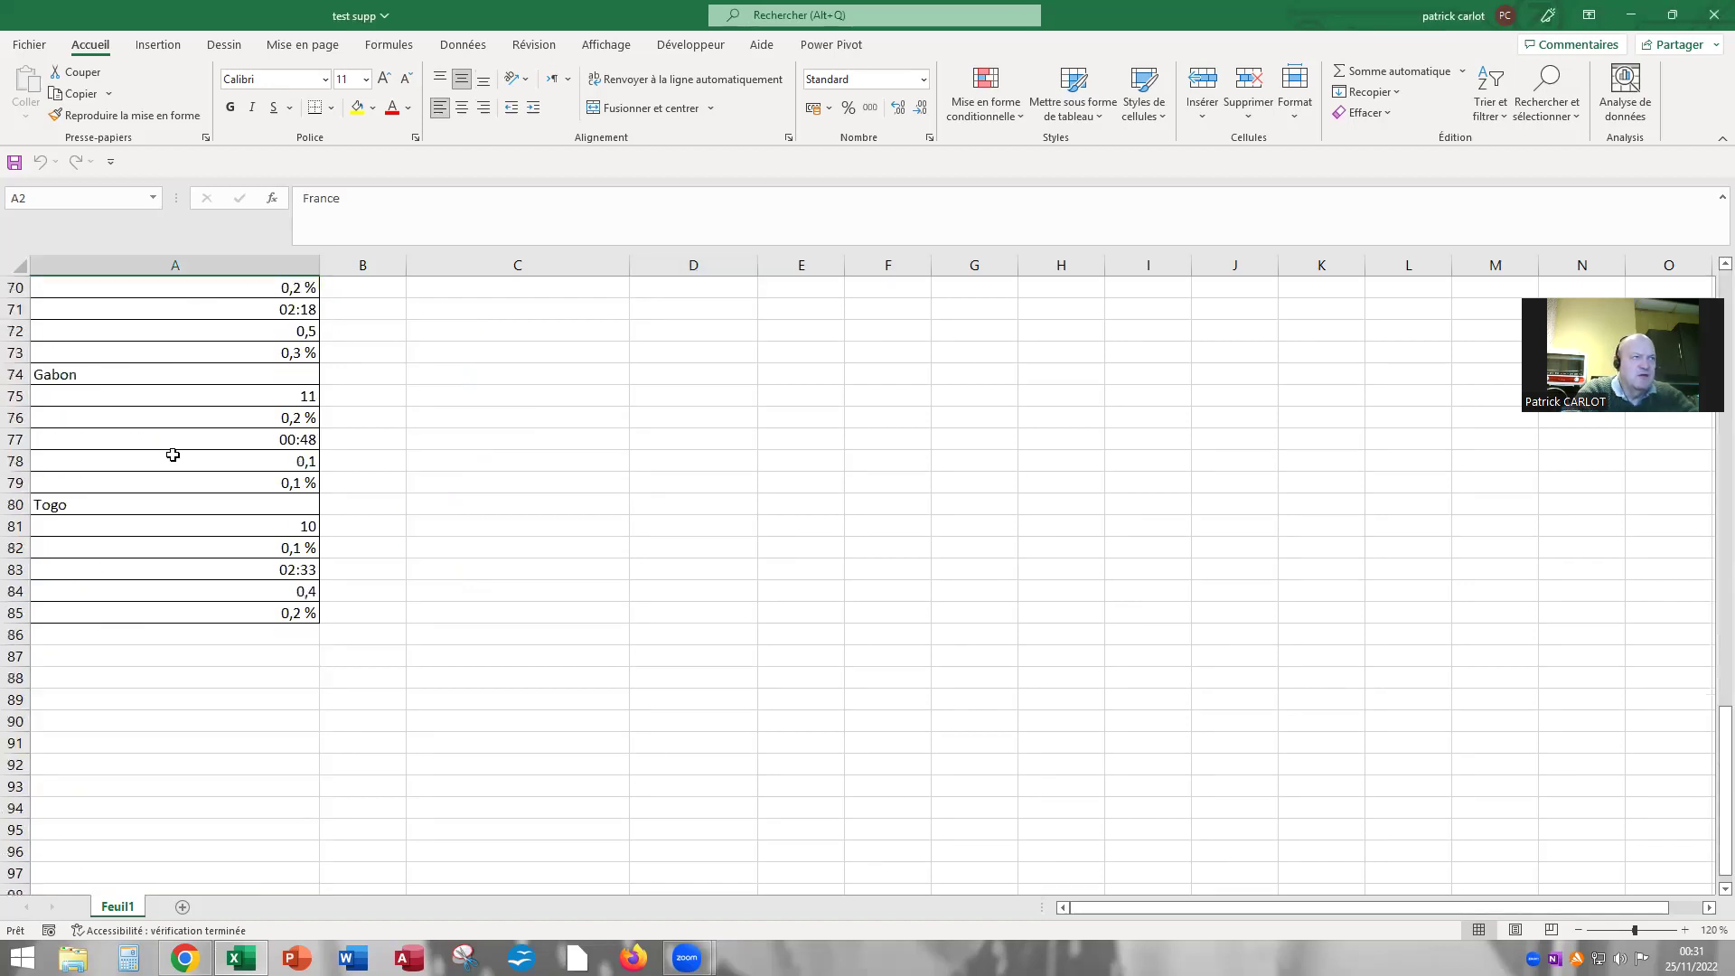
scroll(173, 455, "up", 3)
scroll(182, 433, "up", 2)
scroll(182, 425, "up", 6)
scroll(183, 411, "up", 12)
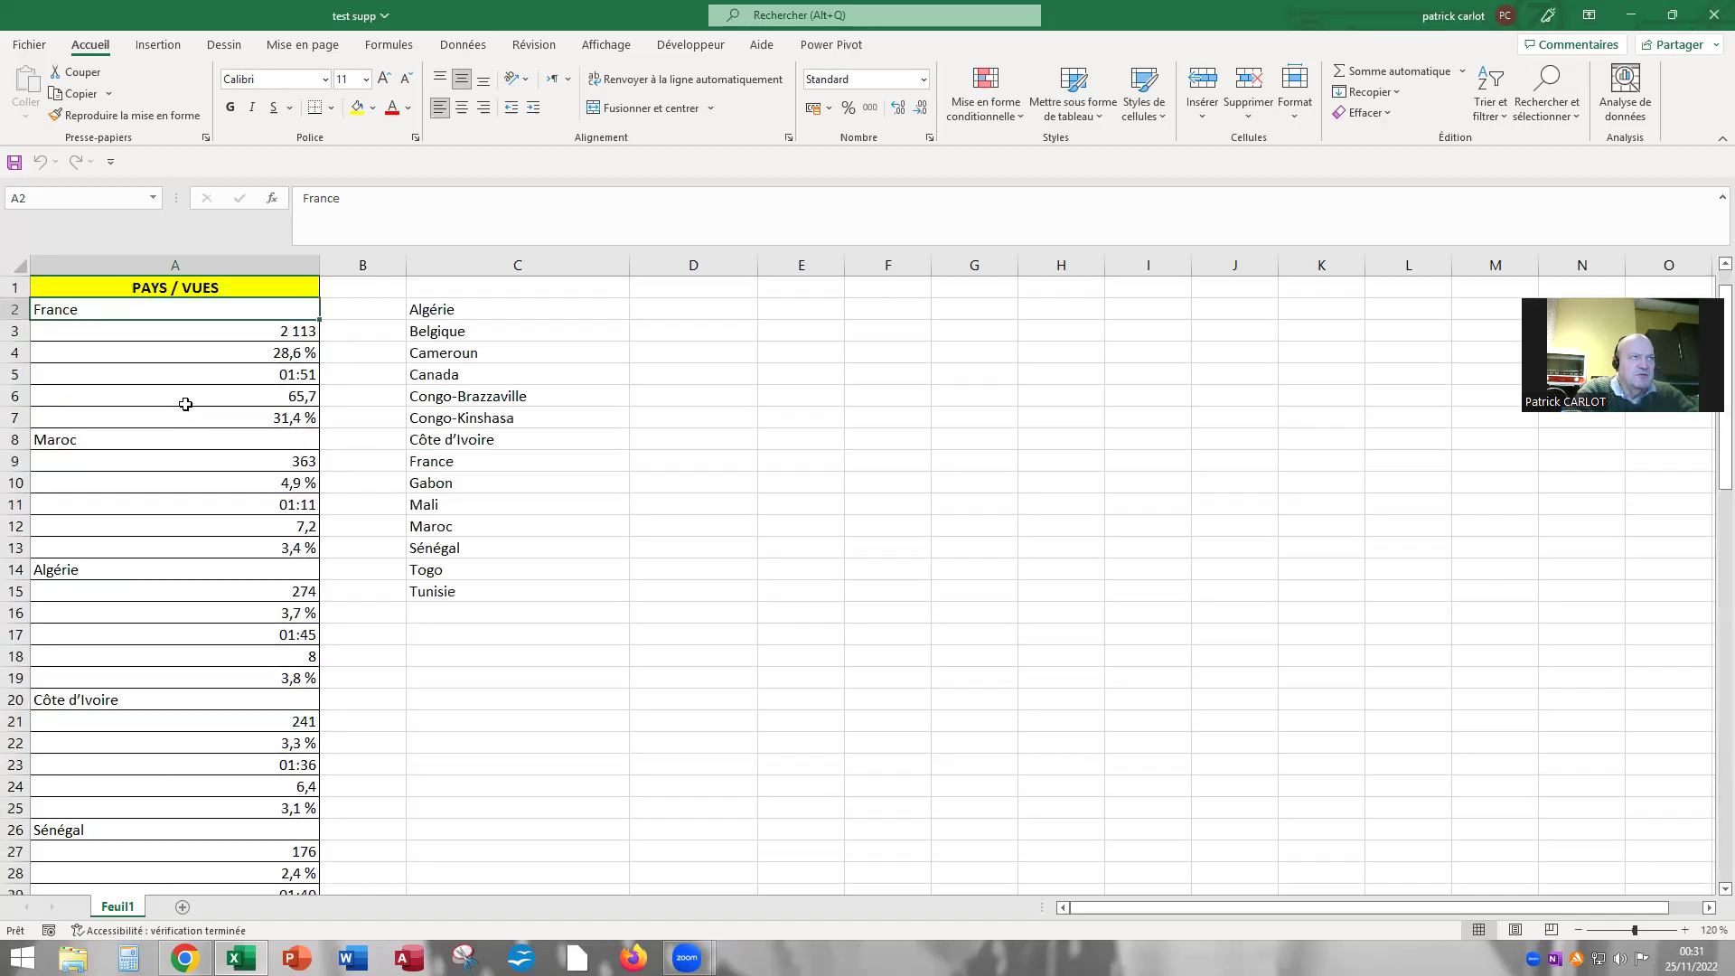
left_click(471, 311)
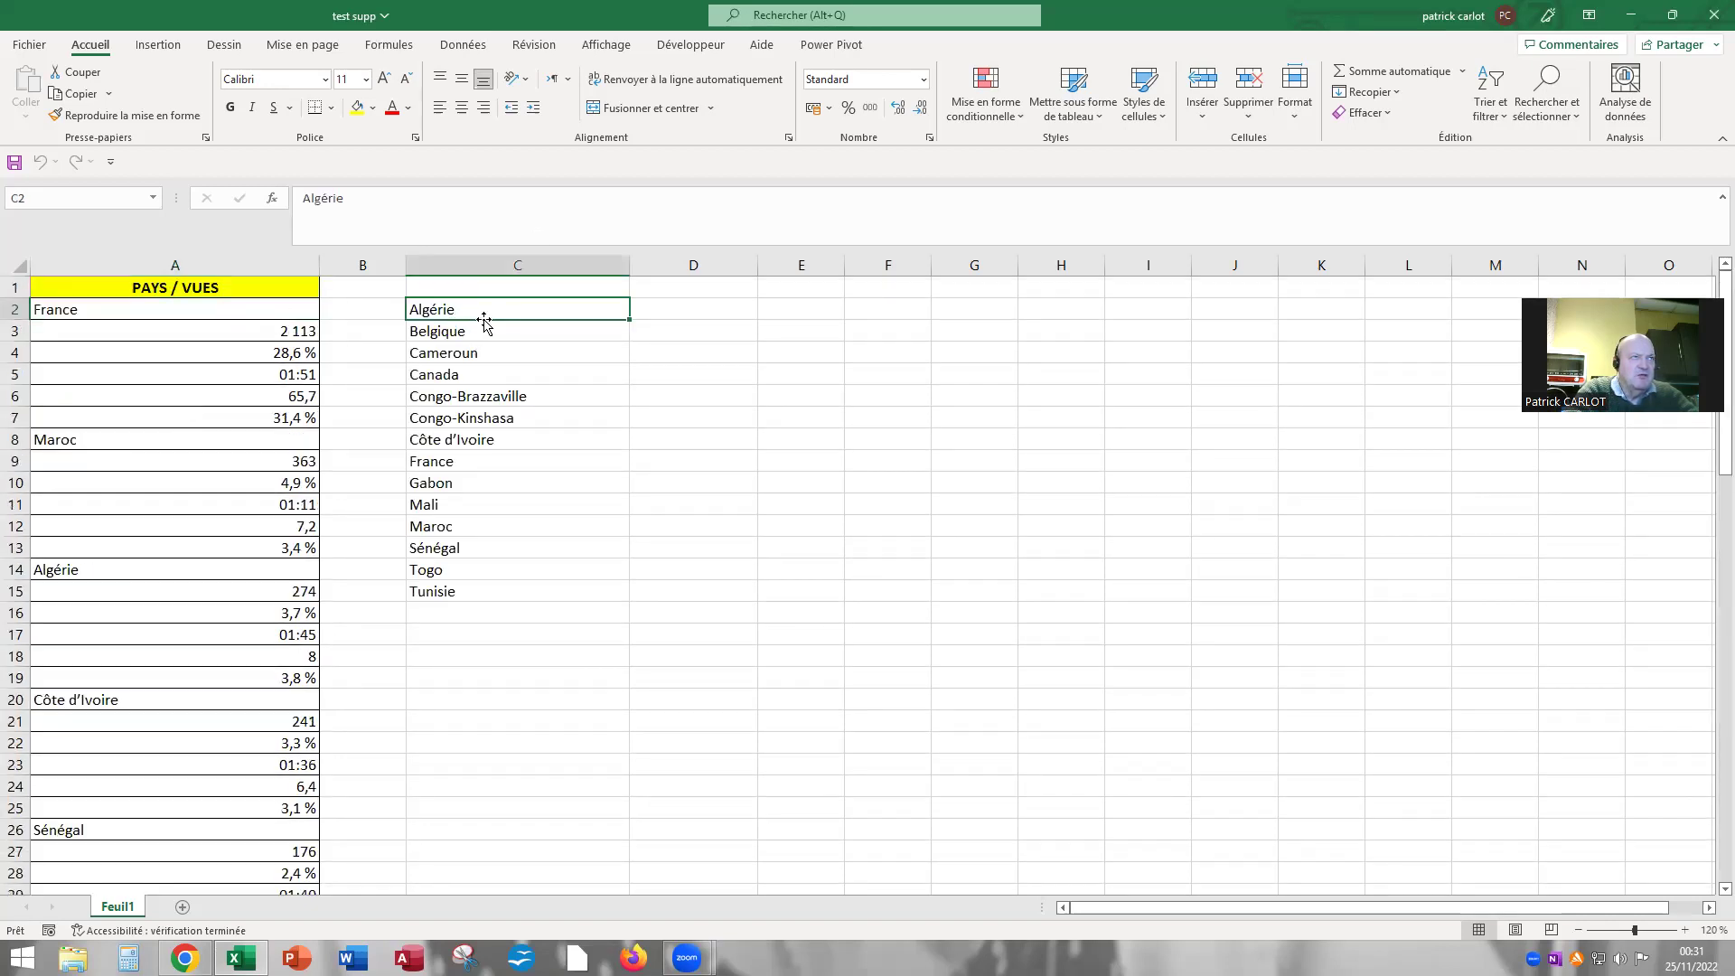
left_click_drag(474, 316, 466, 589)
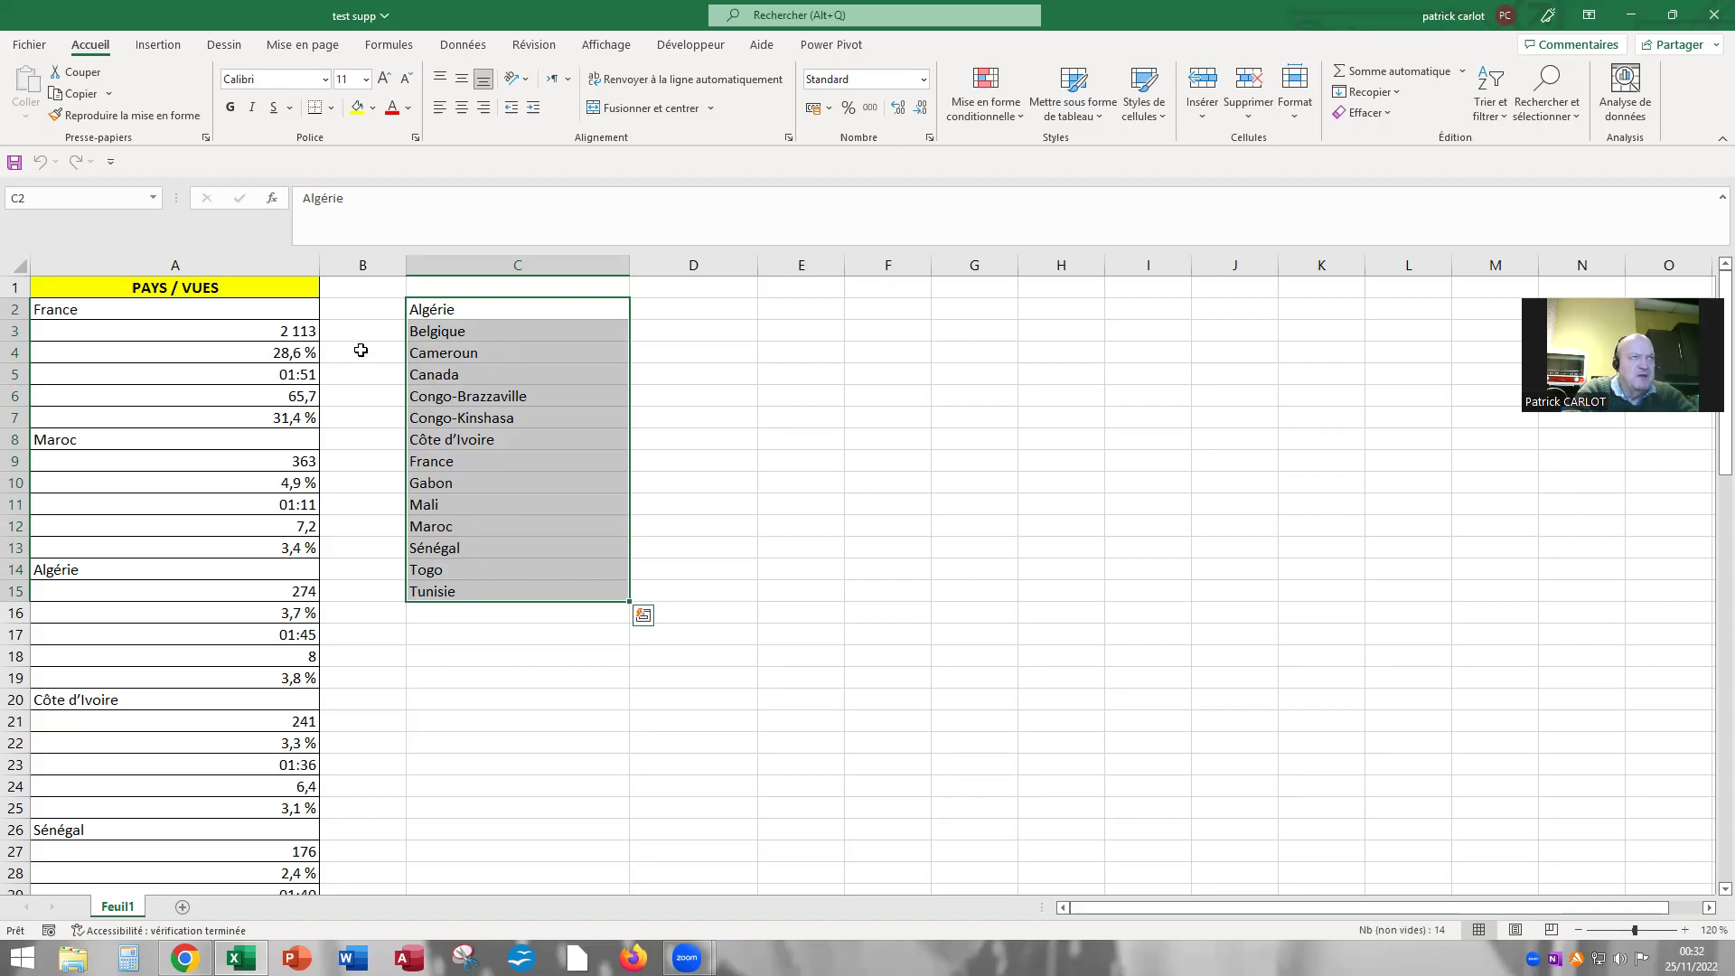
left_click(235, 309)
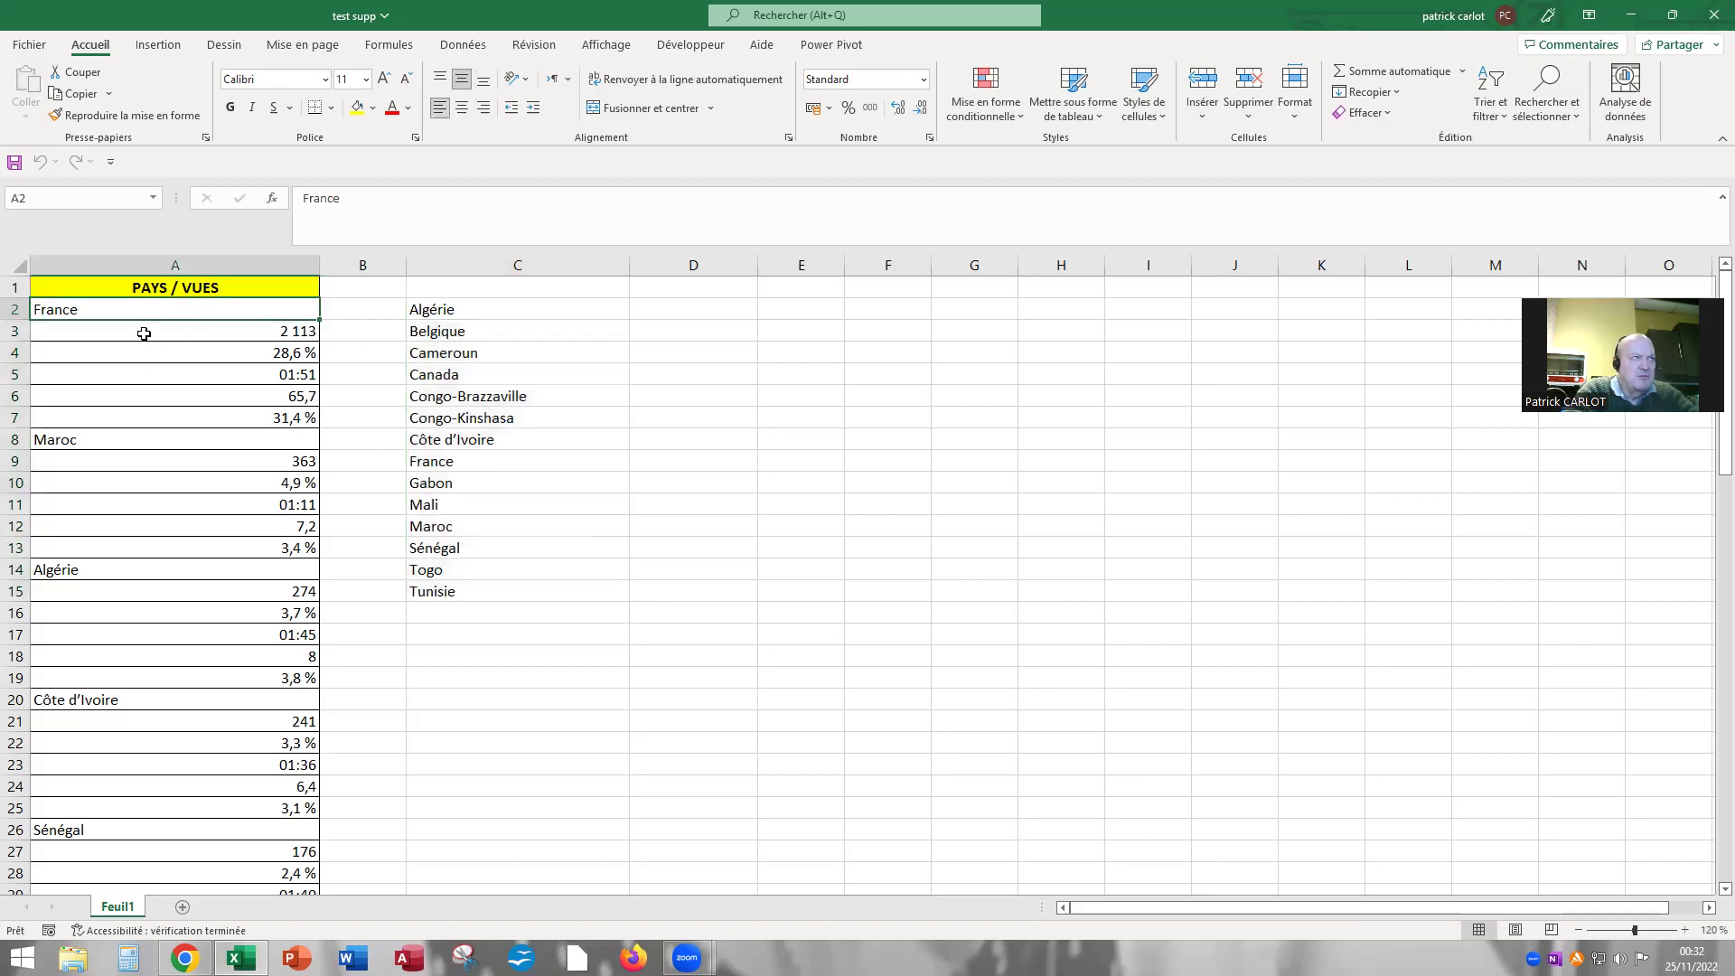
Apply All Borders to E2:E15 and widen column E.
left_click(780, 308)
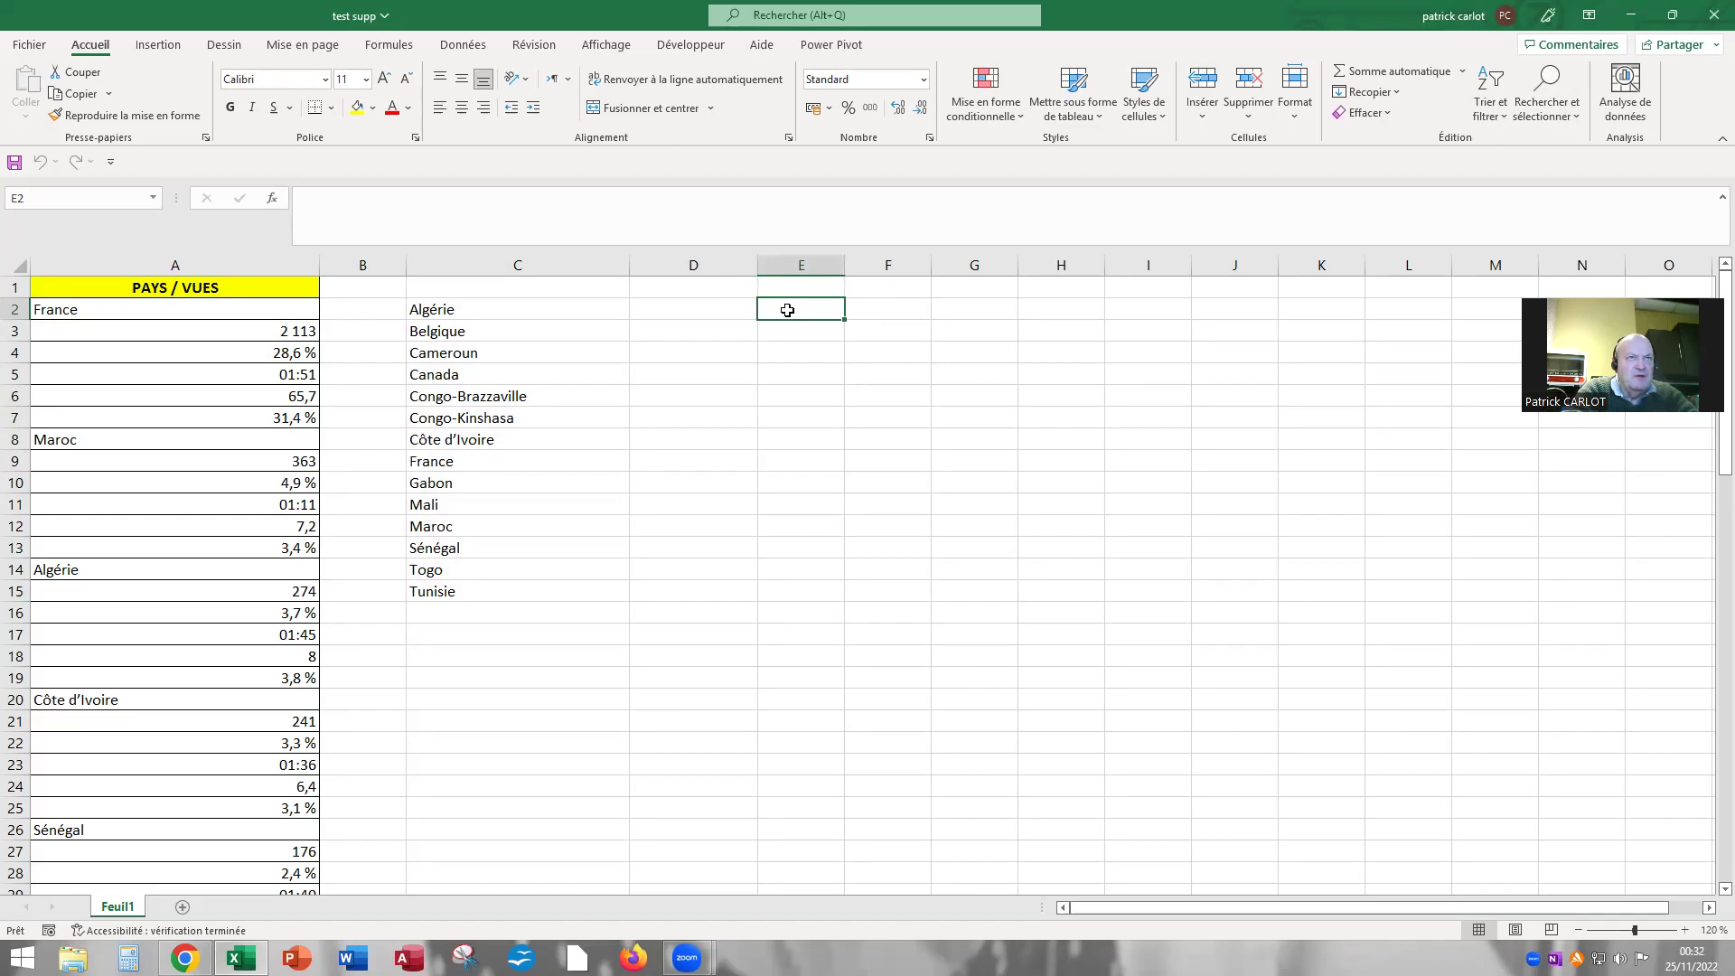
left_click_drag(787, 312, 793, 581)
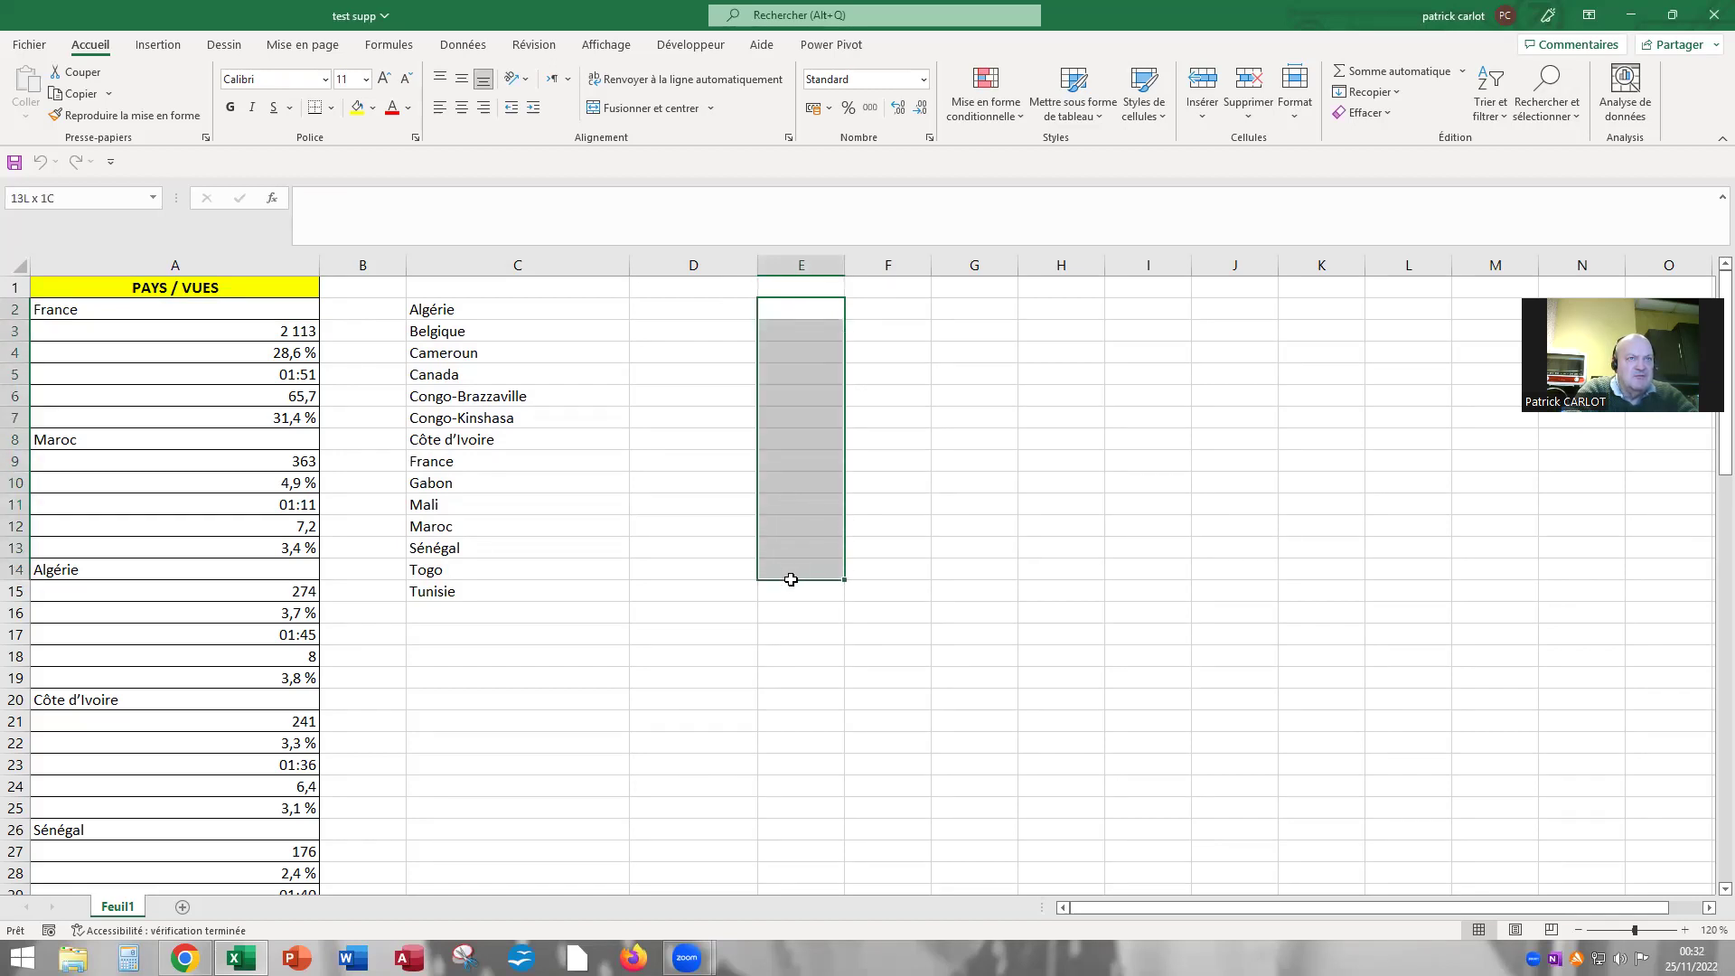
left_click(332, 109)
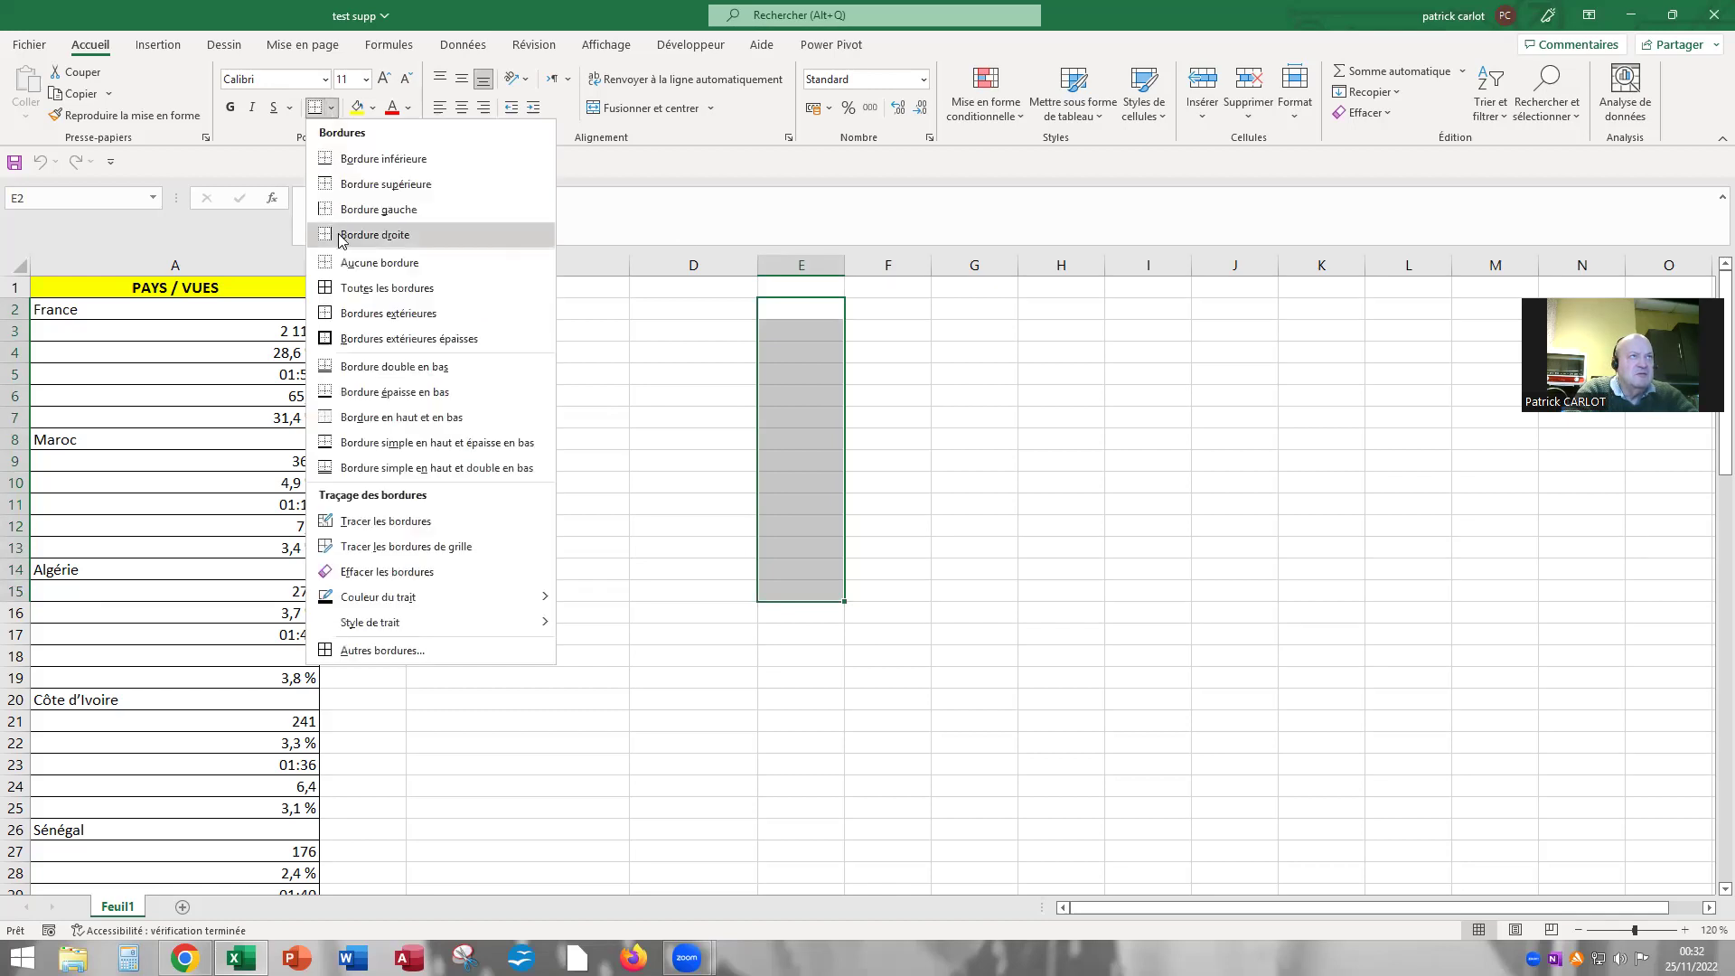
left_click(355, 291)
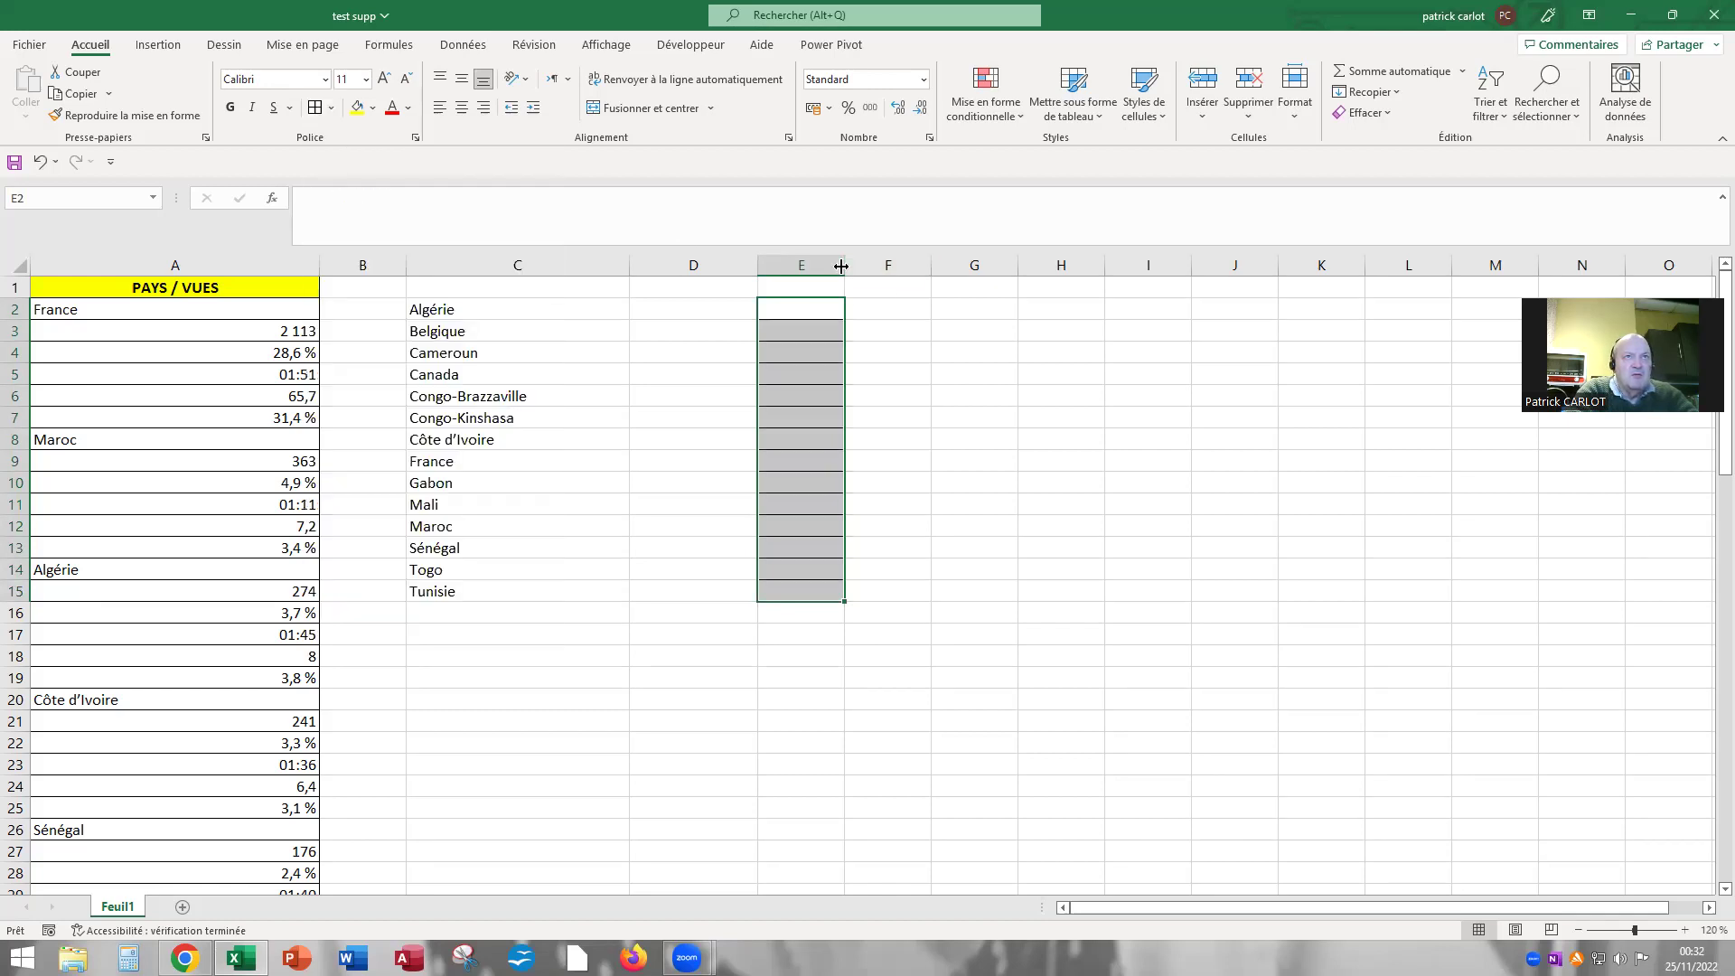
left_click_drag(860, 269, 930, 360)
left_click(1053, 457)
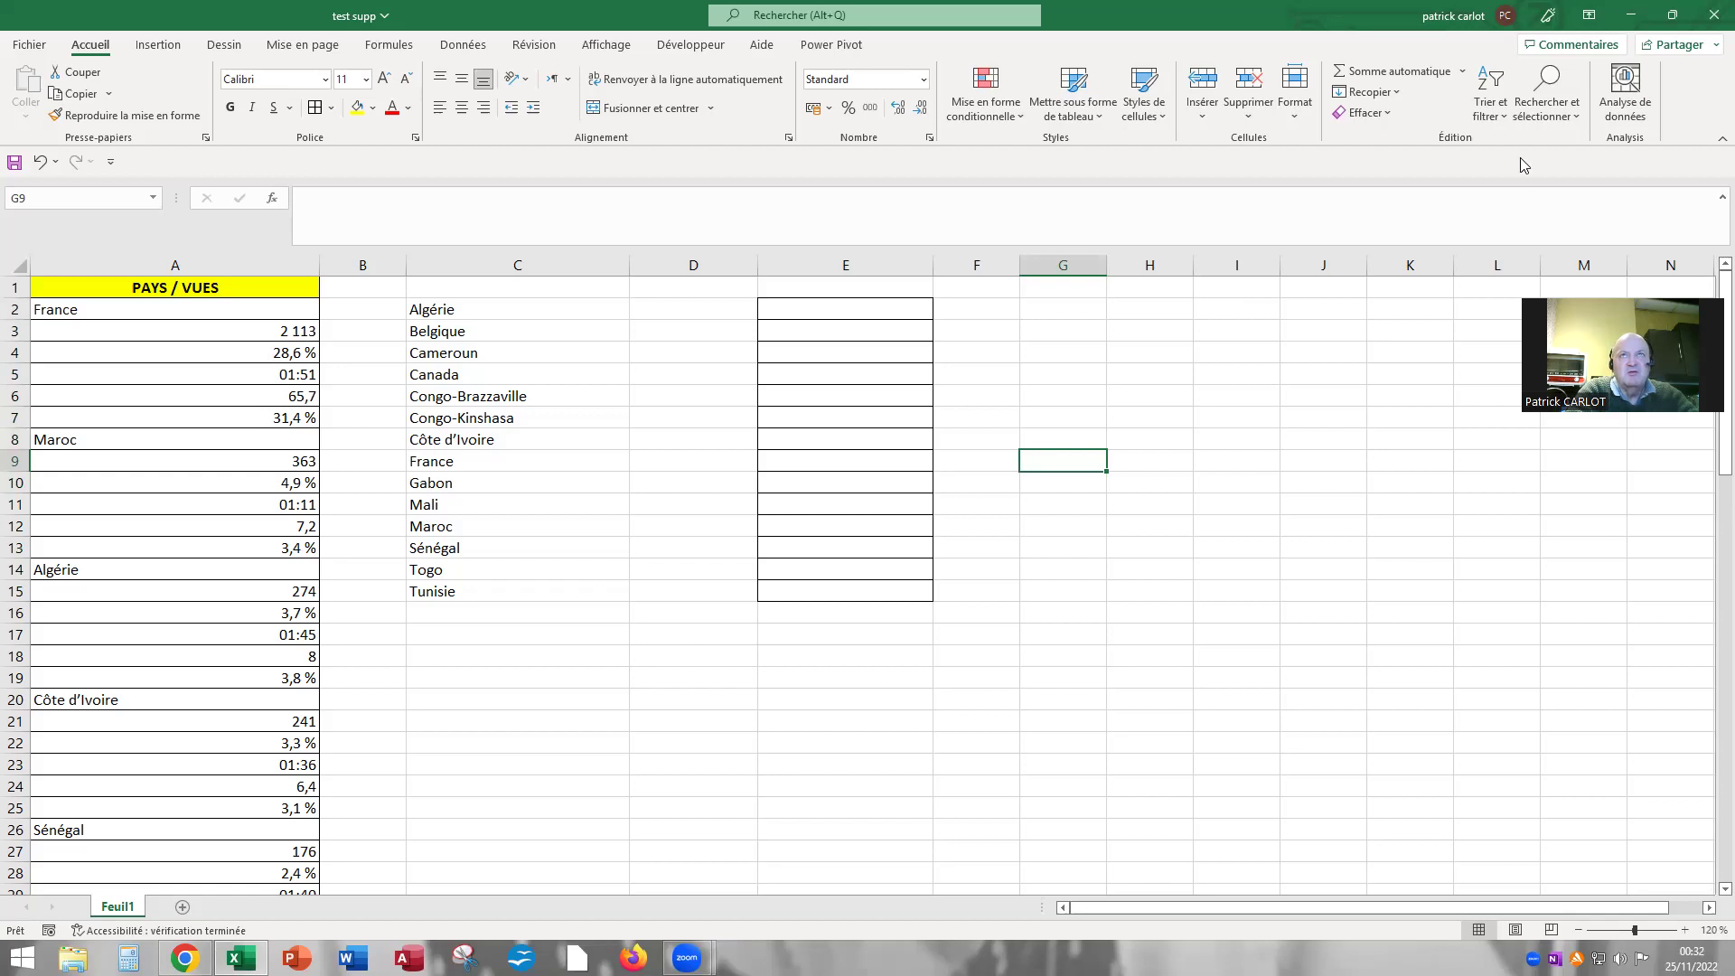
Begin recording a macro named 'extrairepays' saved in Ce classeur.
left_click(605, 45)
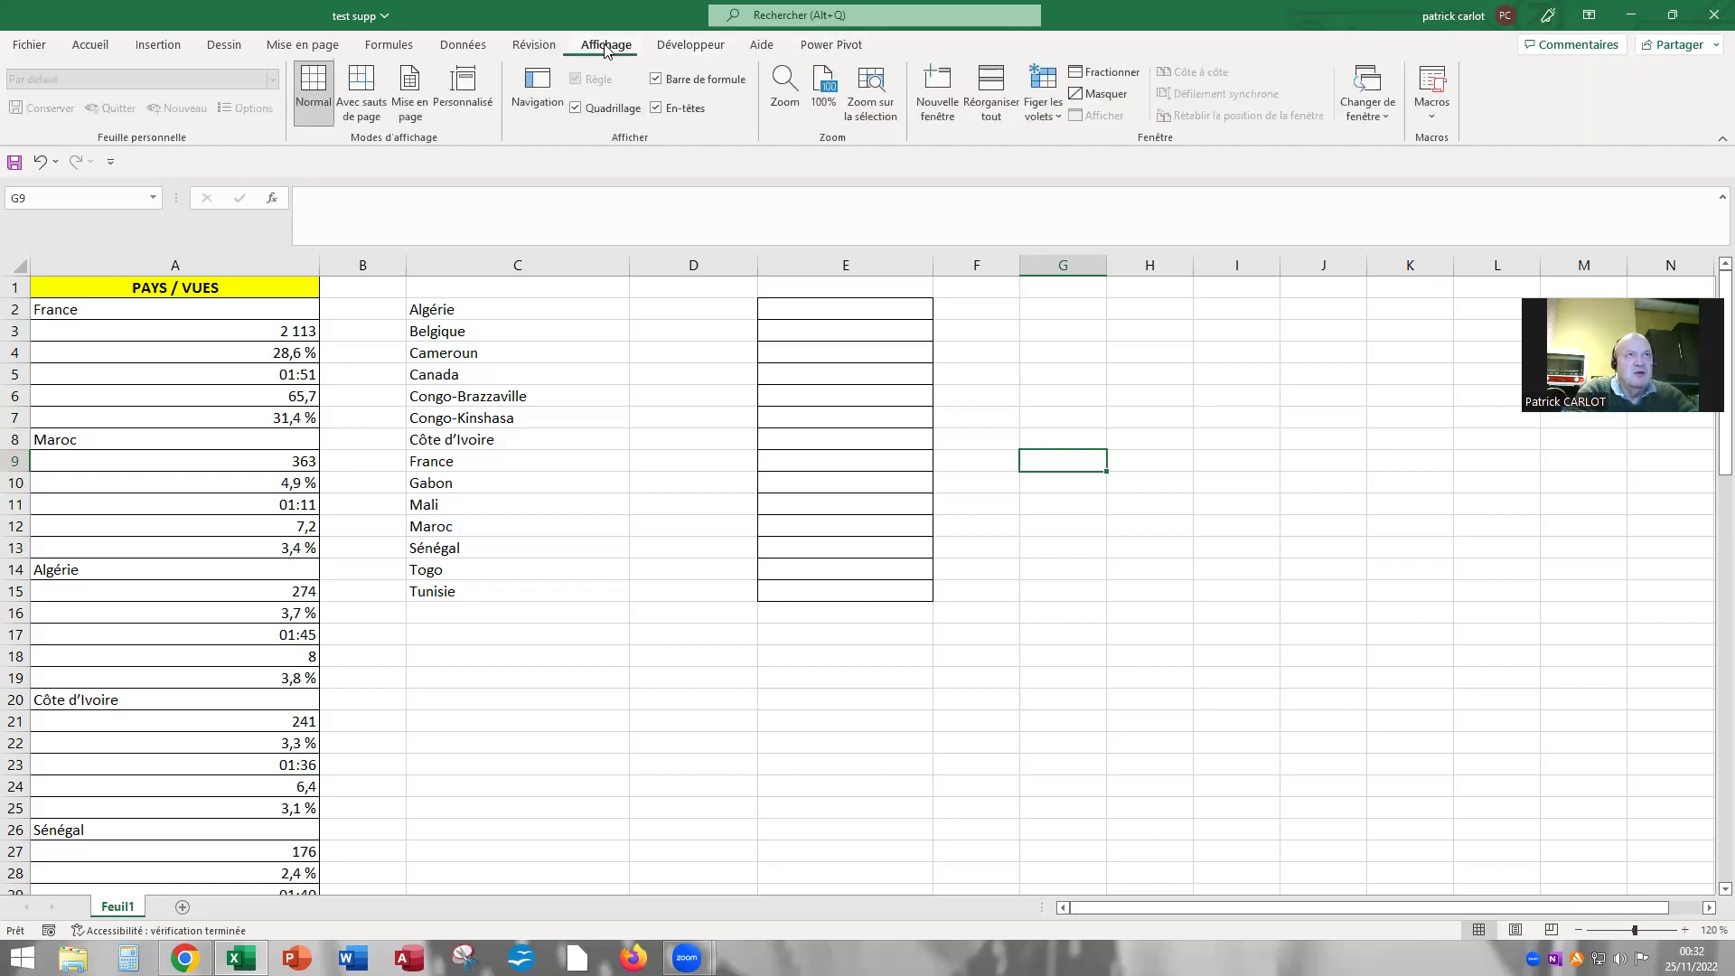
left_click(1430, 120)
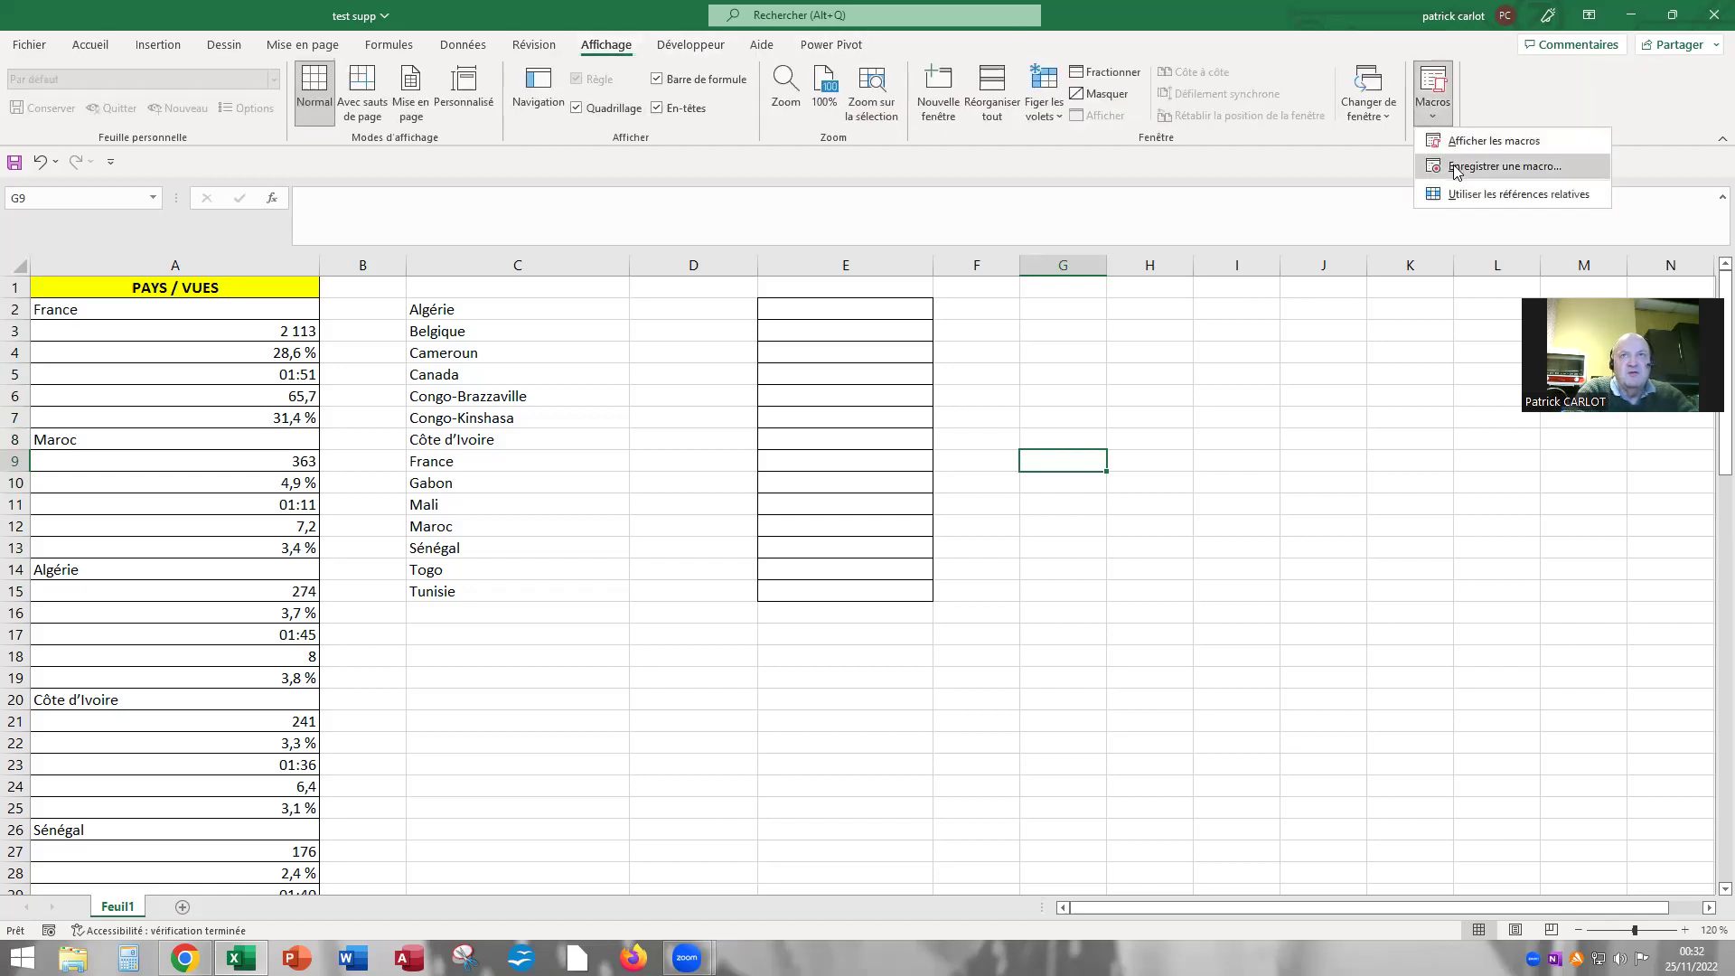
left_click(1454, 167)
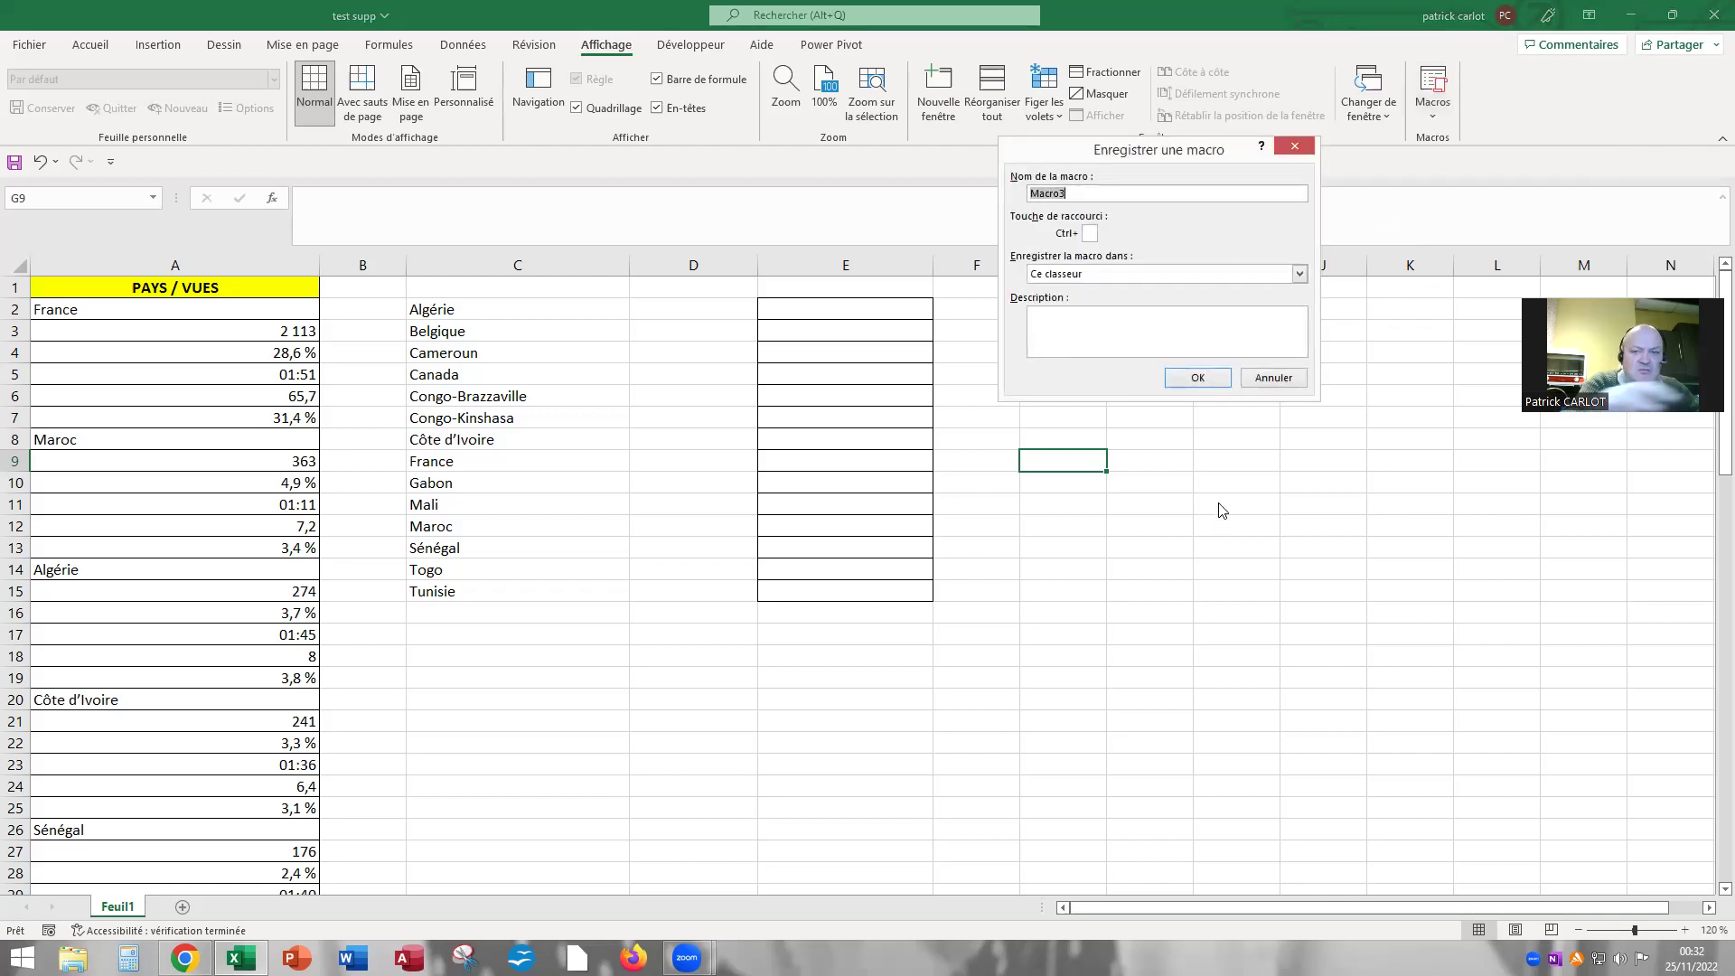
type("extr")
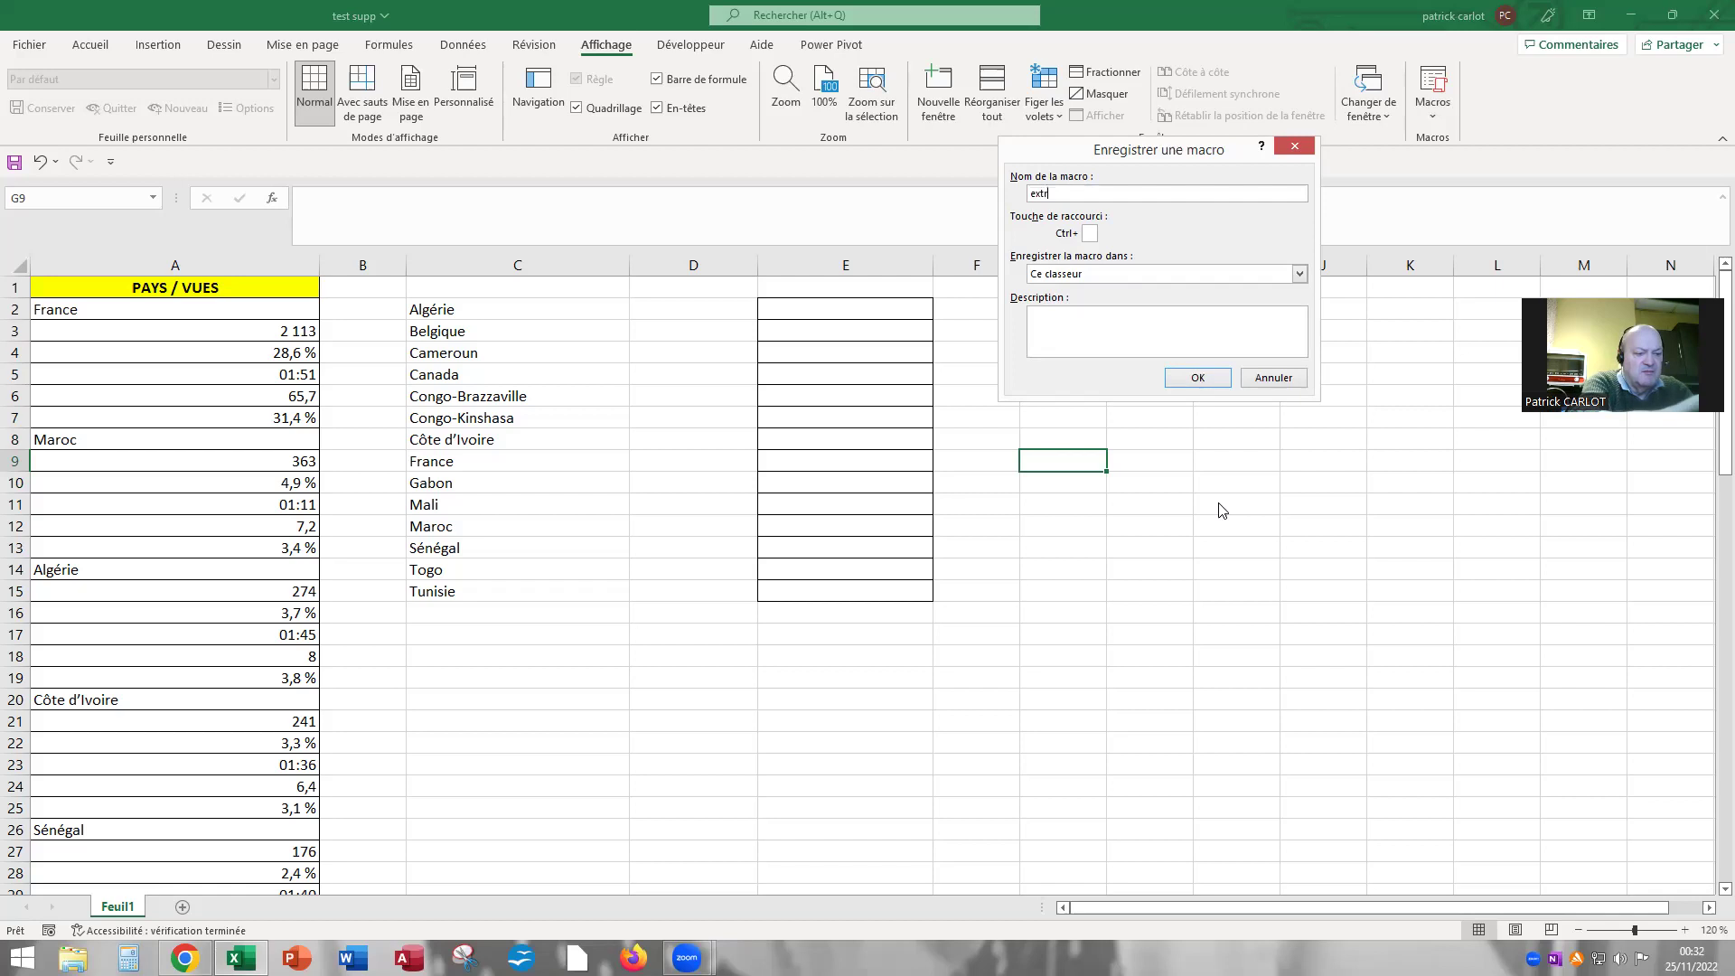
type("airepay")
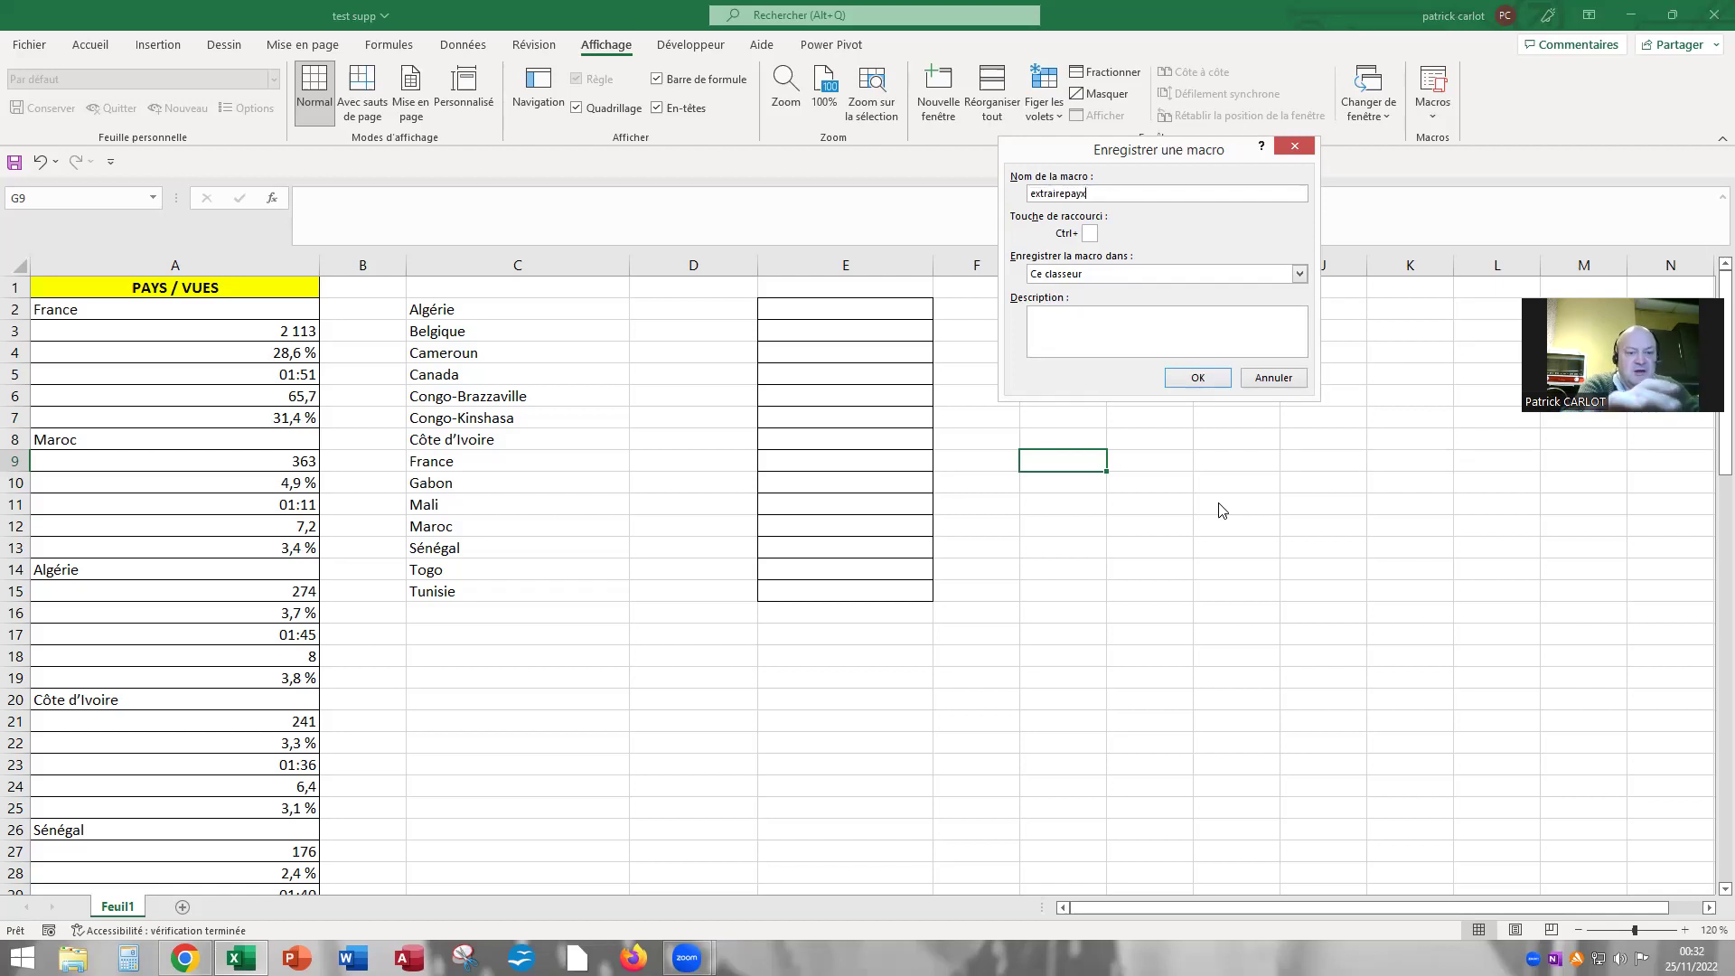
type("s")
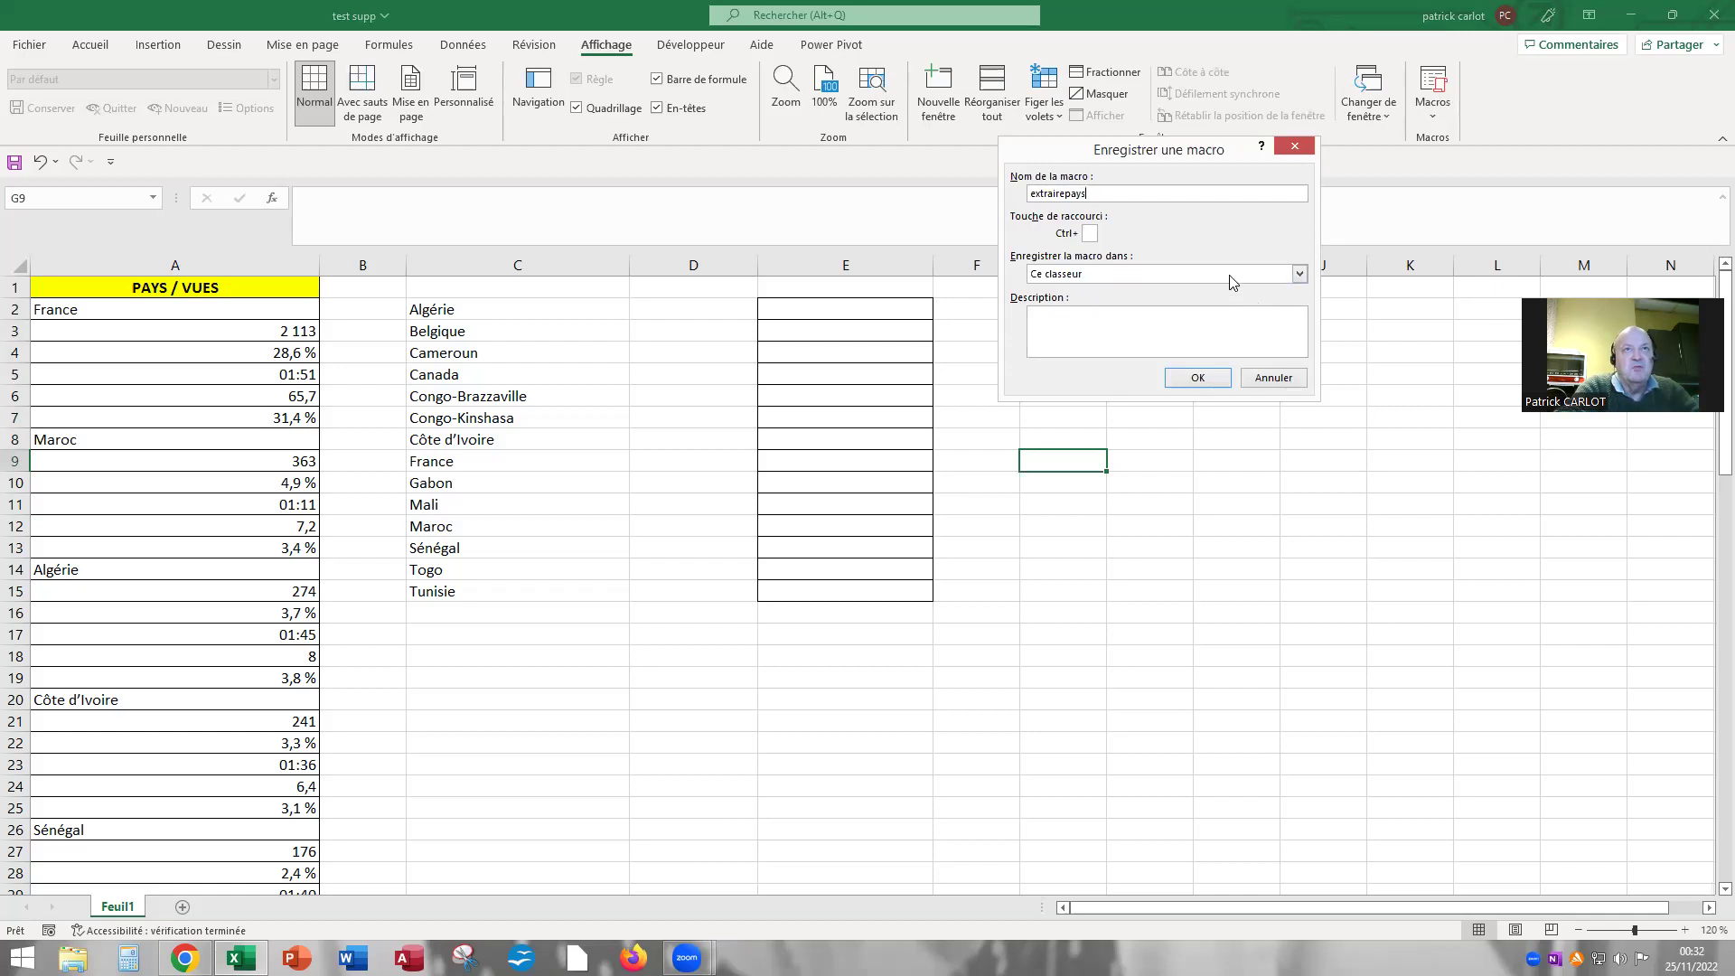
left_click(1178, 384)
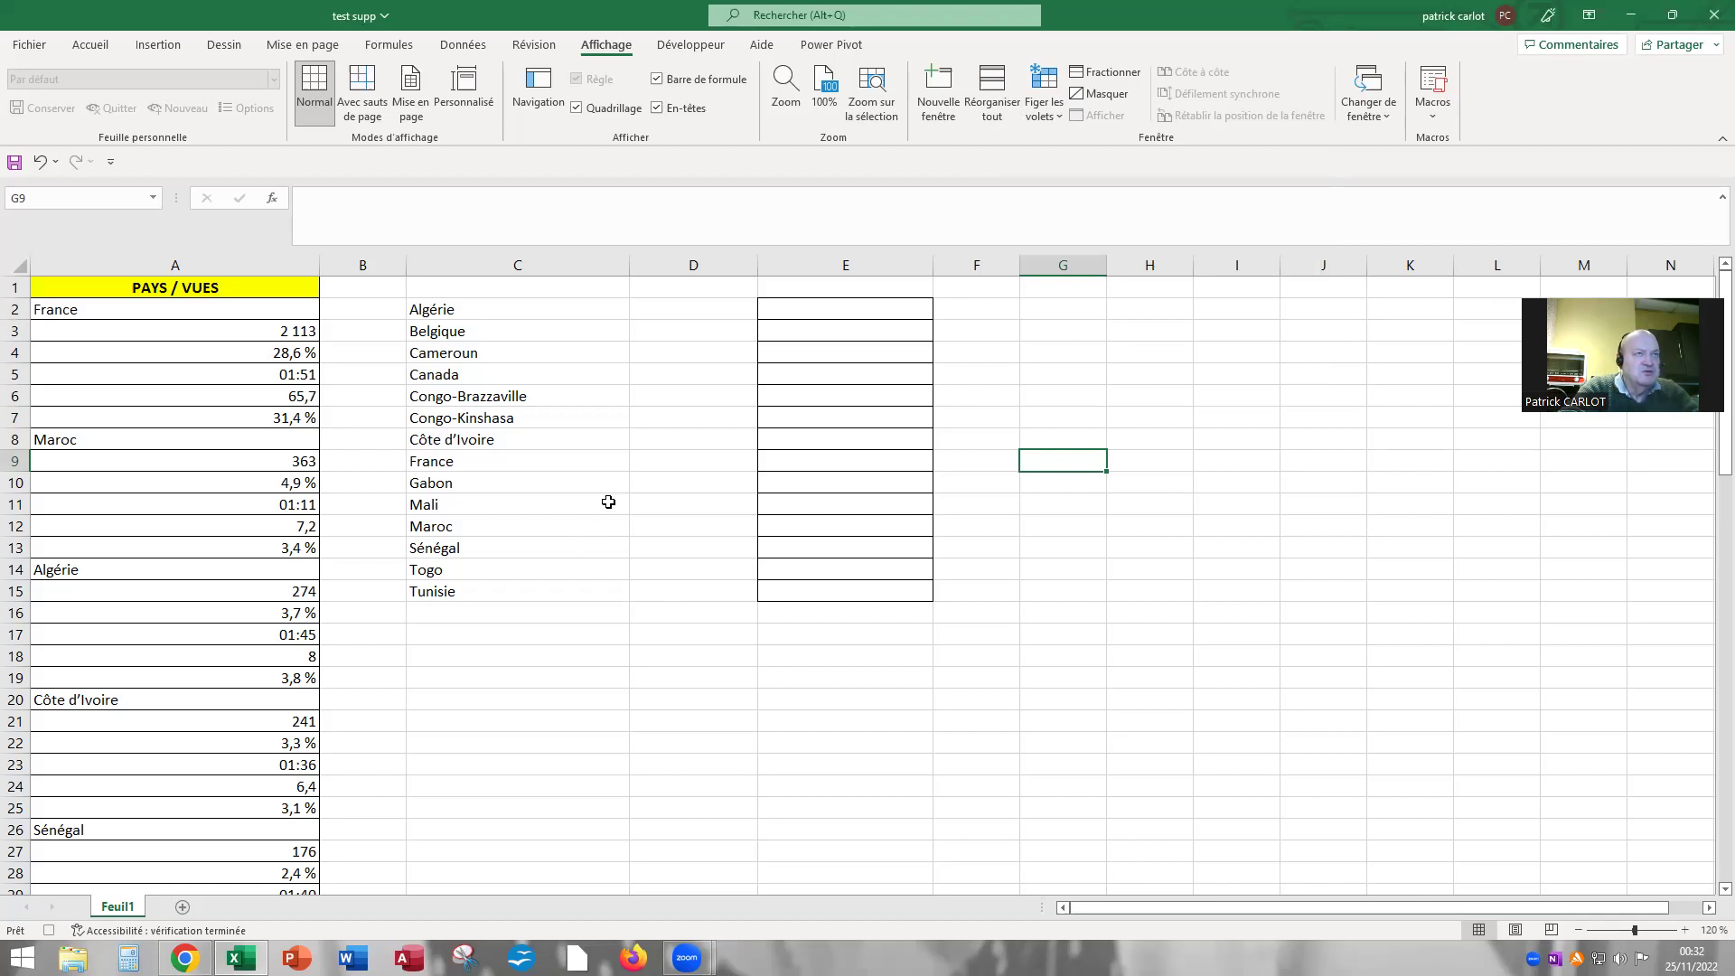
Copy France from A2 into E2.
left_click(141, 310)
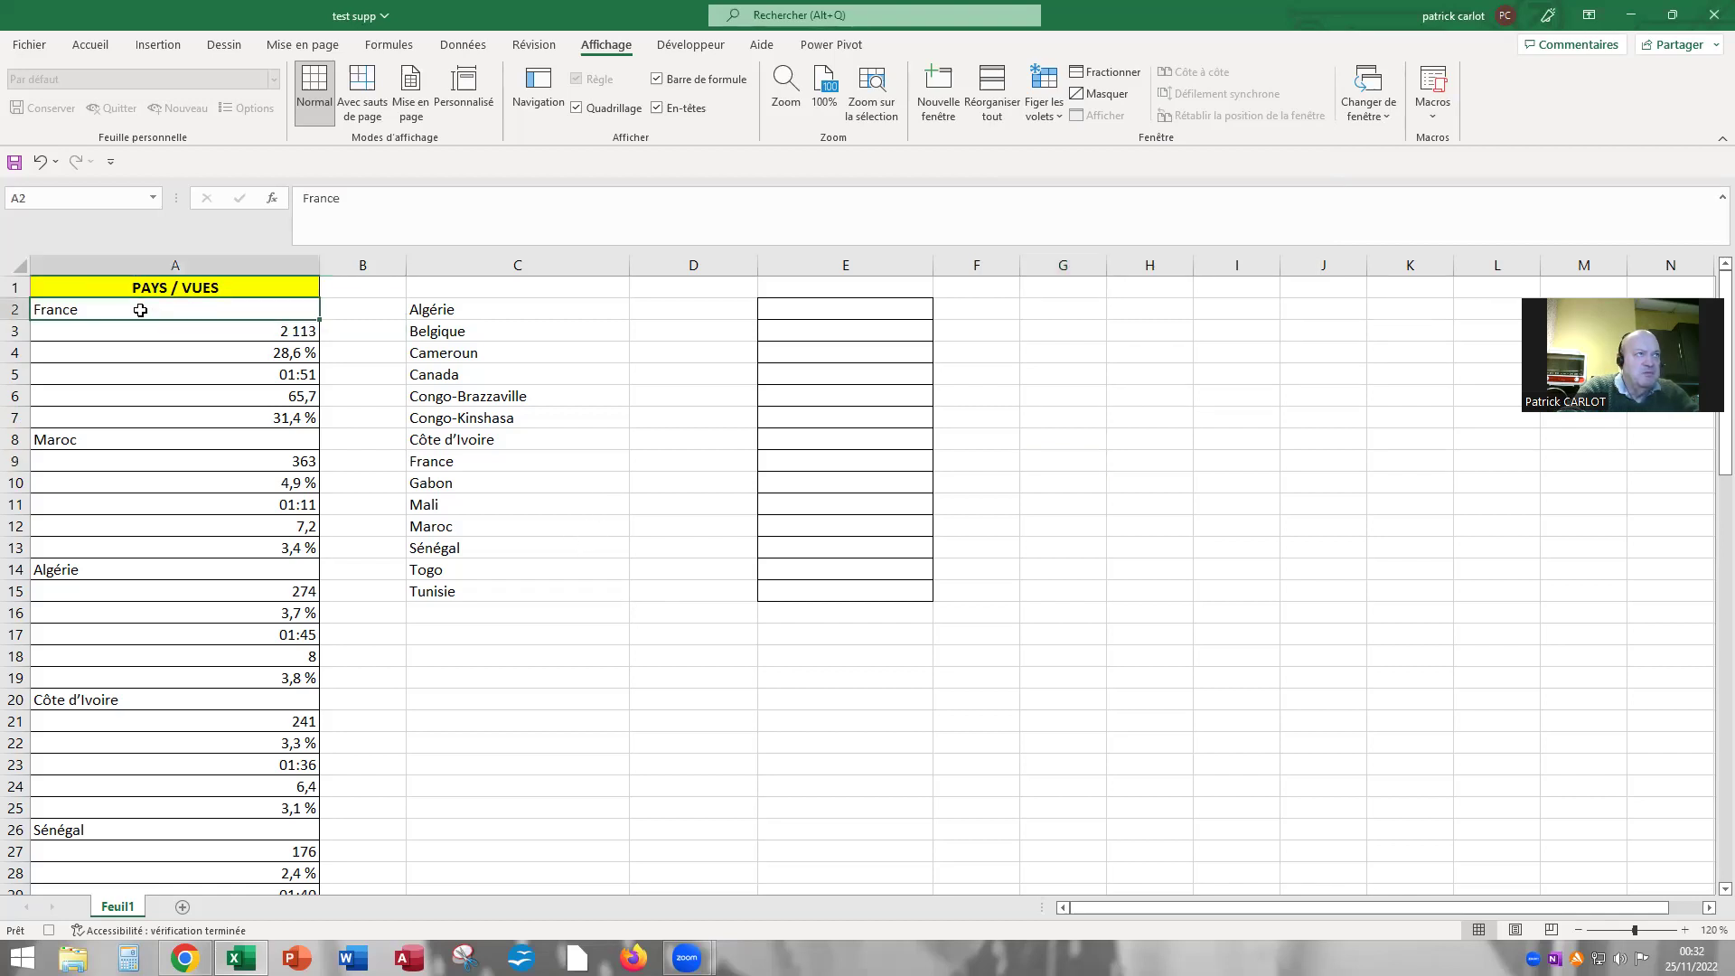
right_click(141, 315)
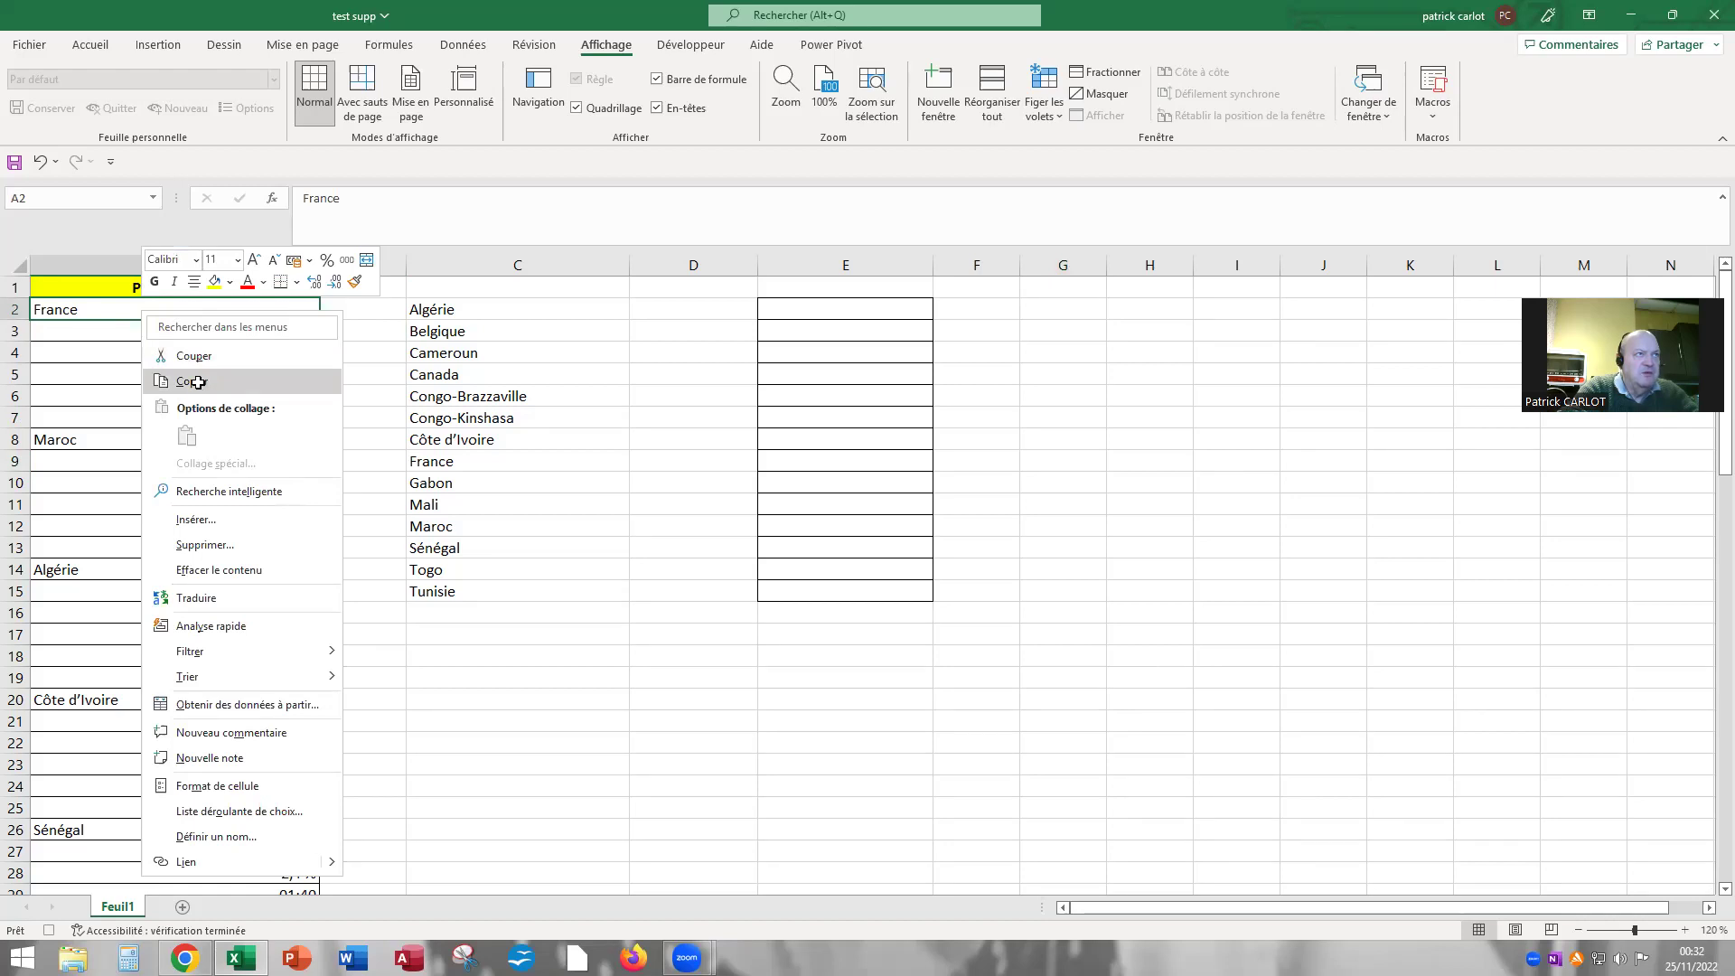
left_click(197, 382)
left_click(789, 311)
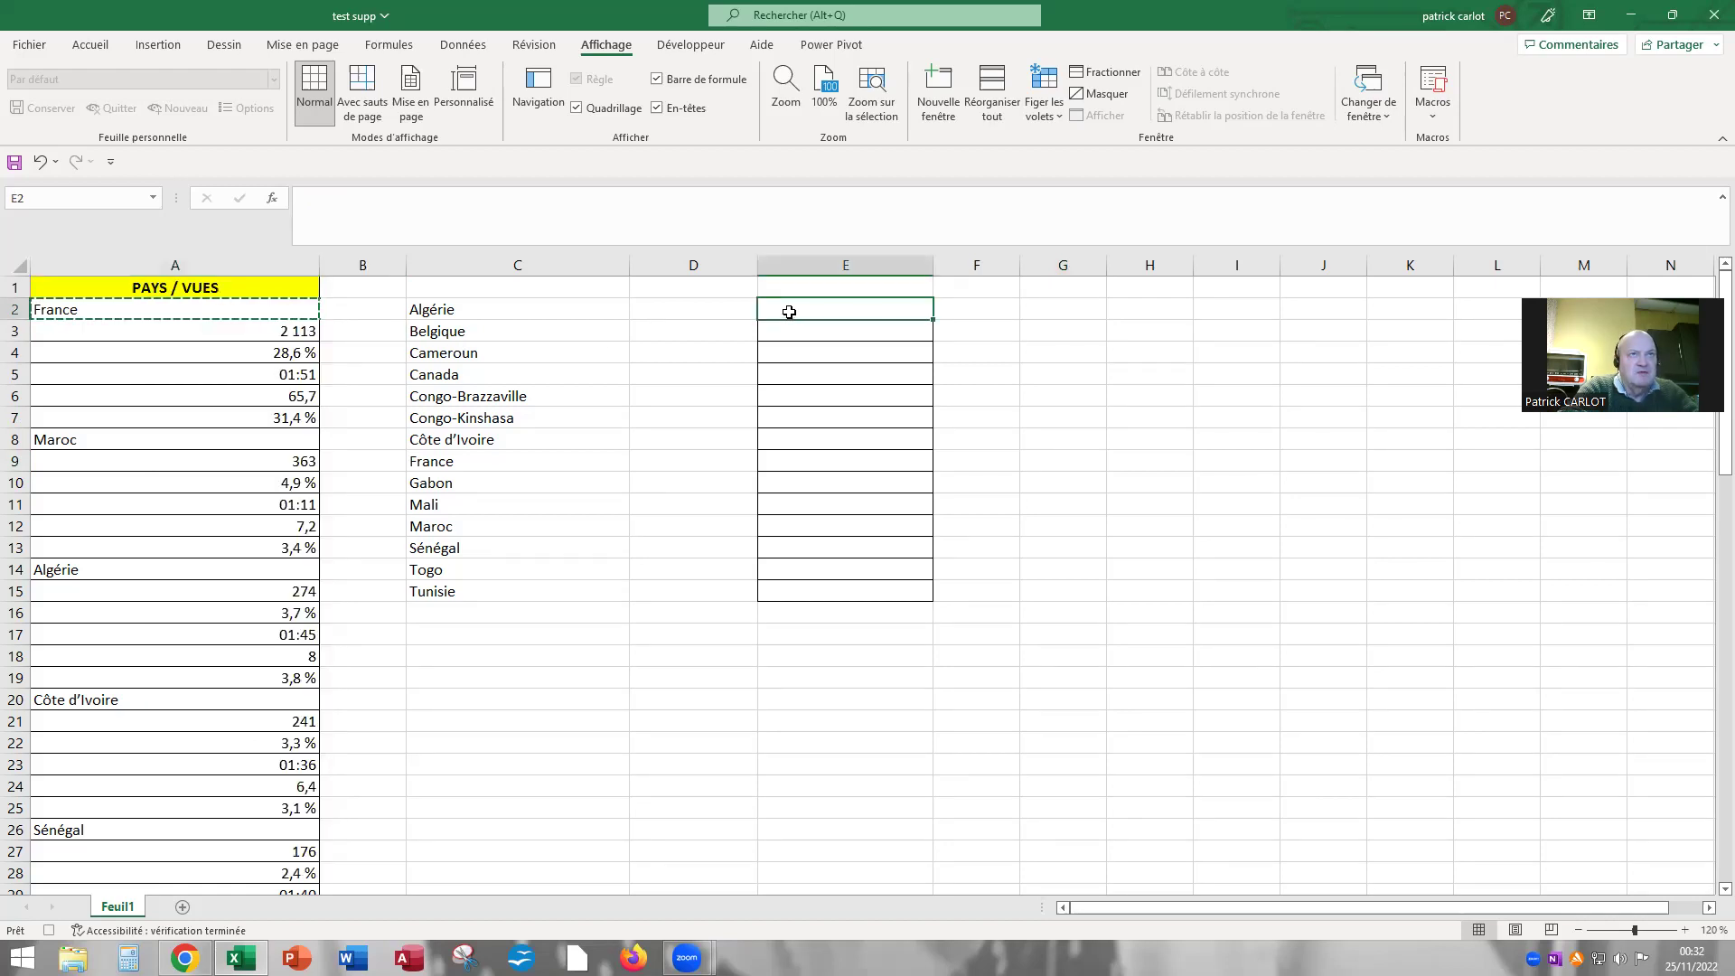
right_click(790, 317)
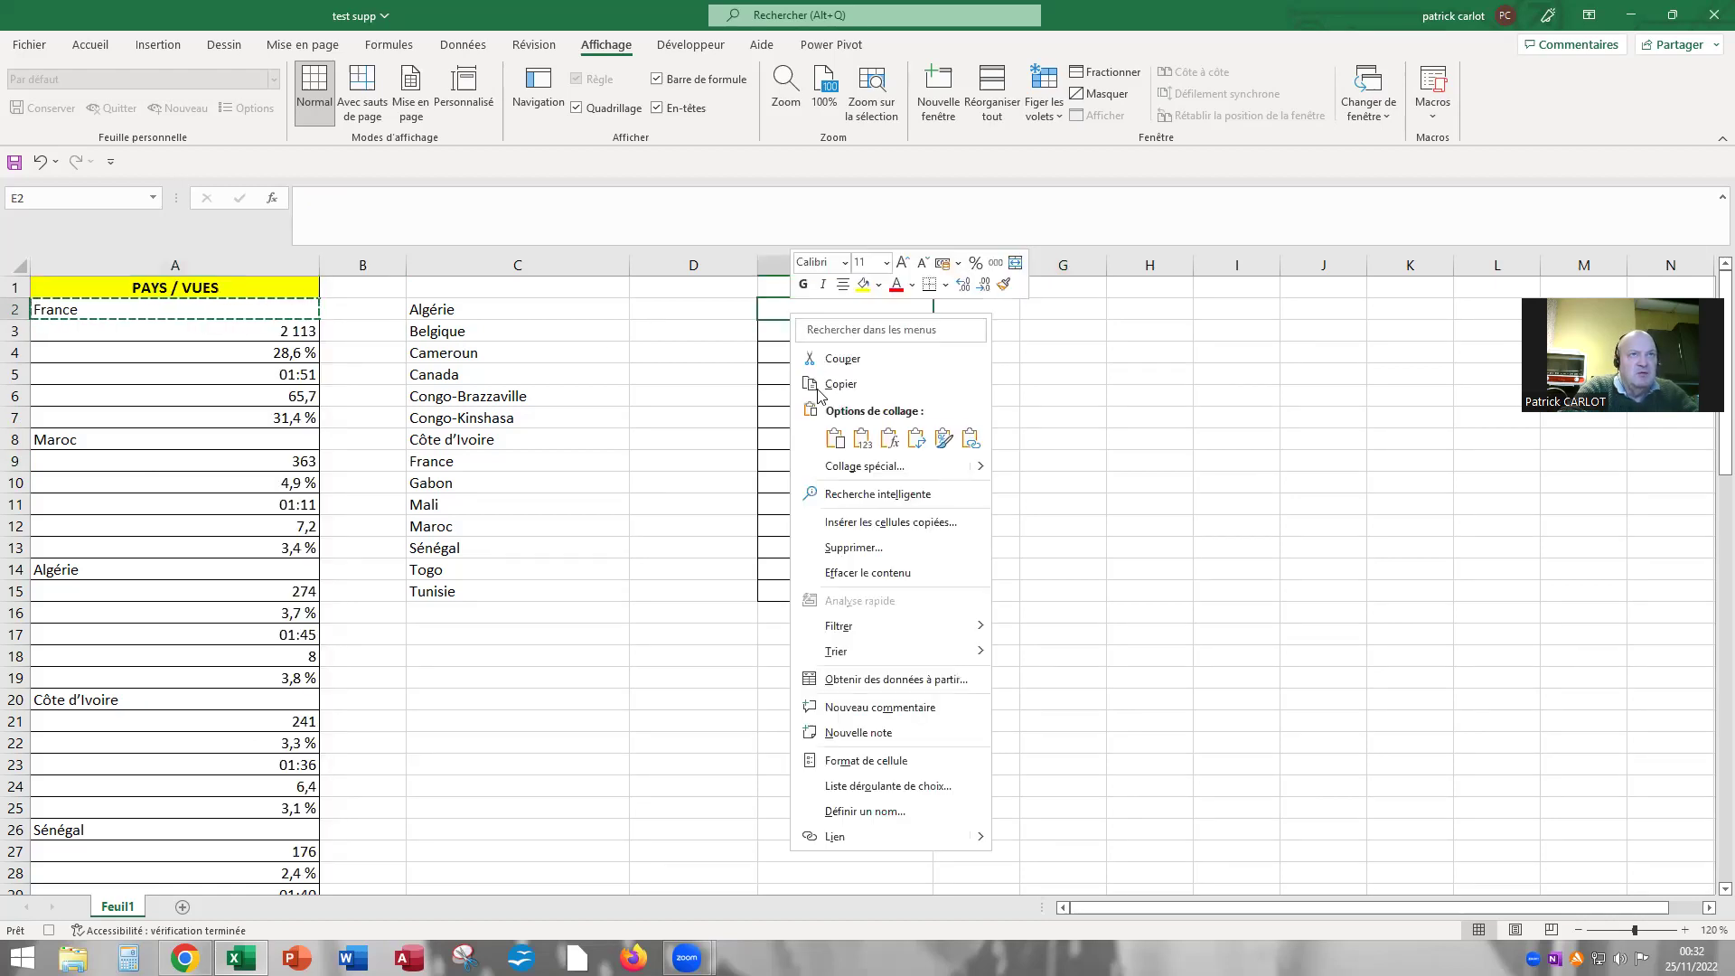
left_click(833, 440)
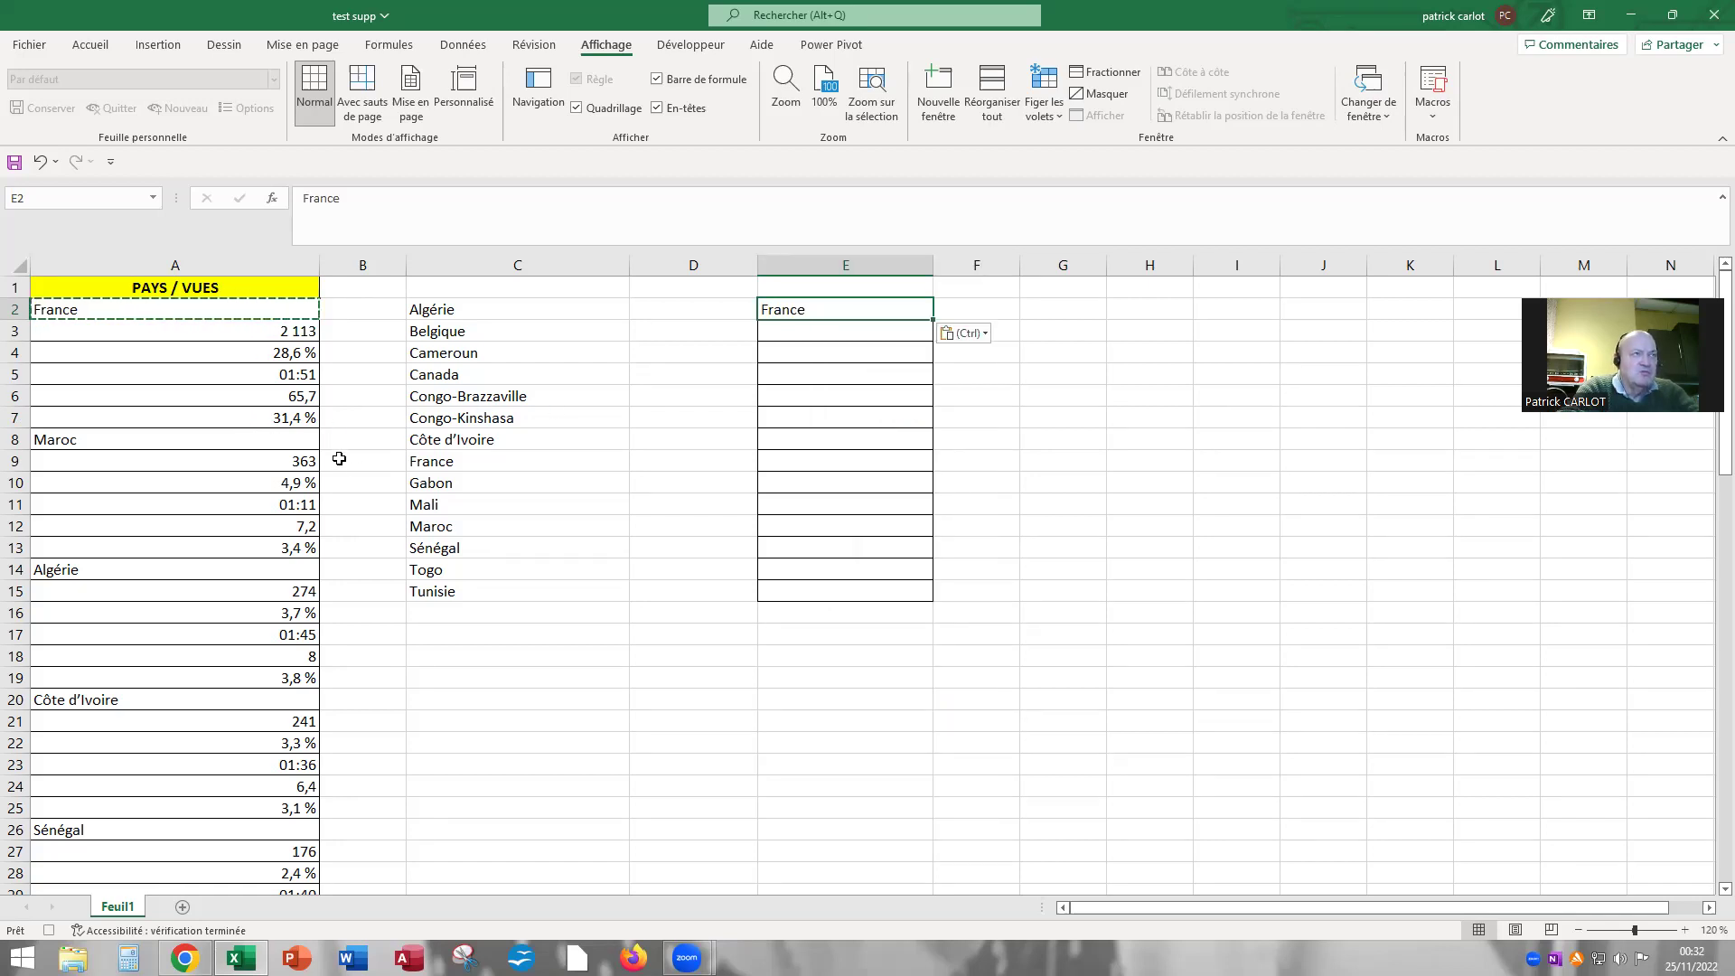
Copy Maroc from A8 into E3.
left_click(167, 442)
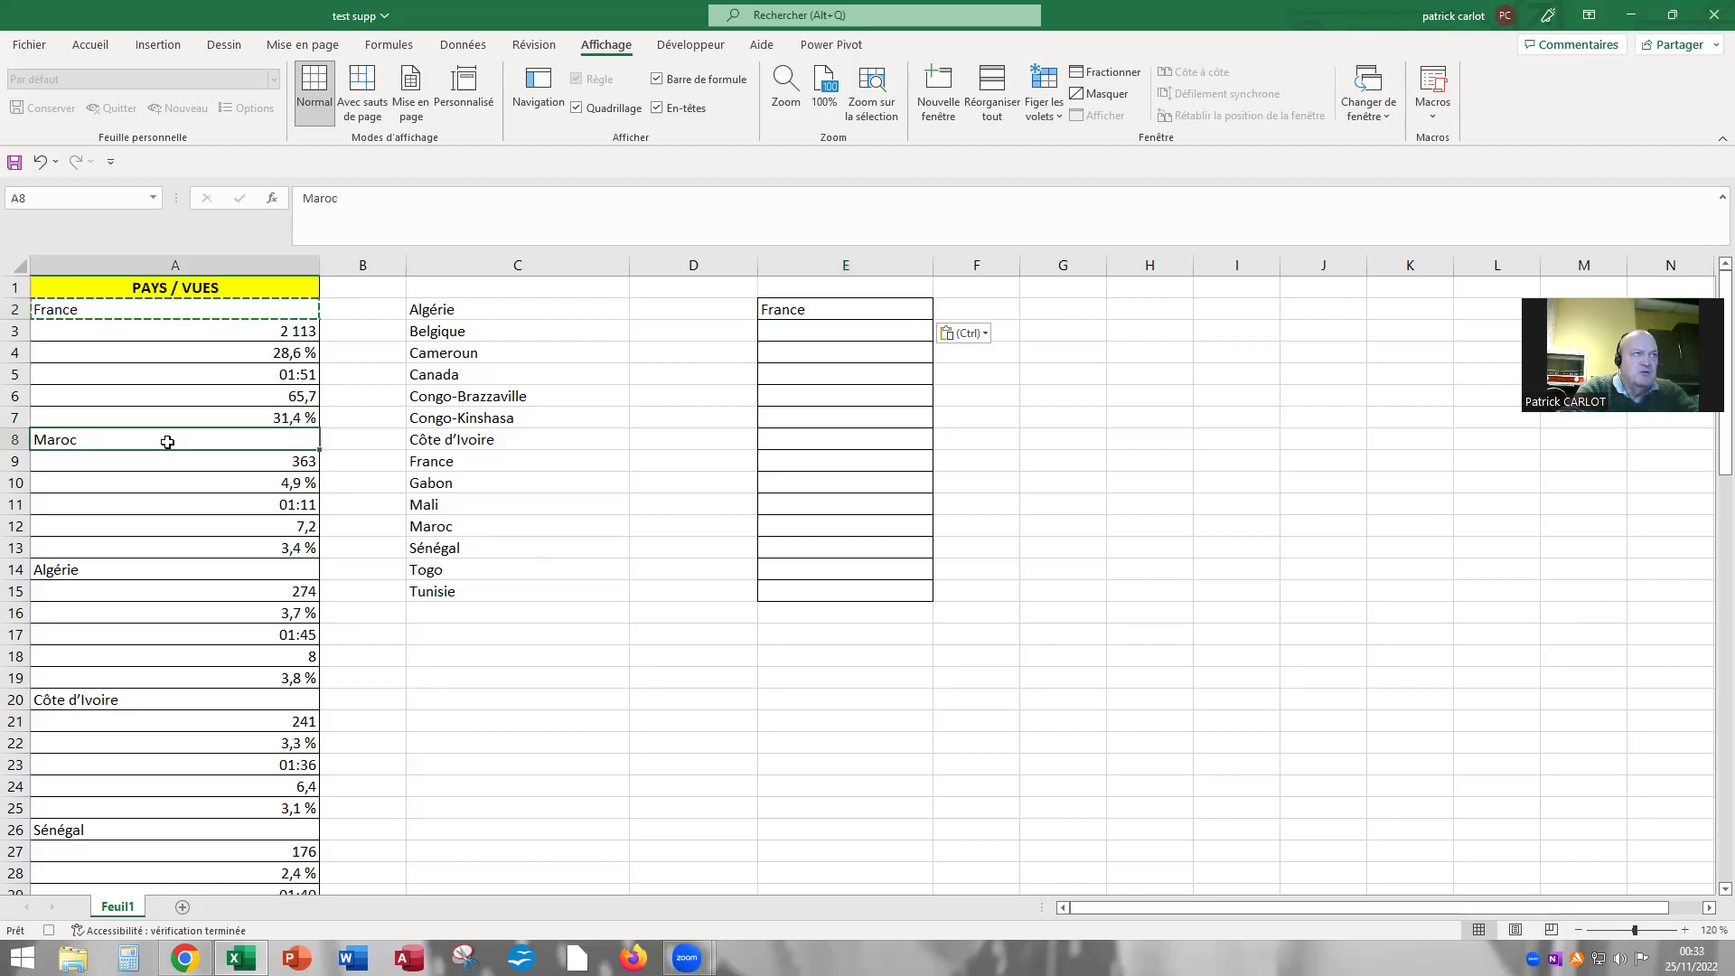
right_click(167, 442)
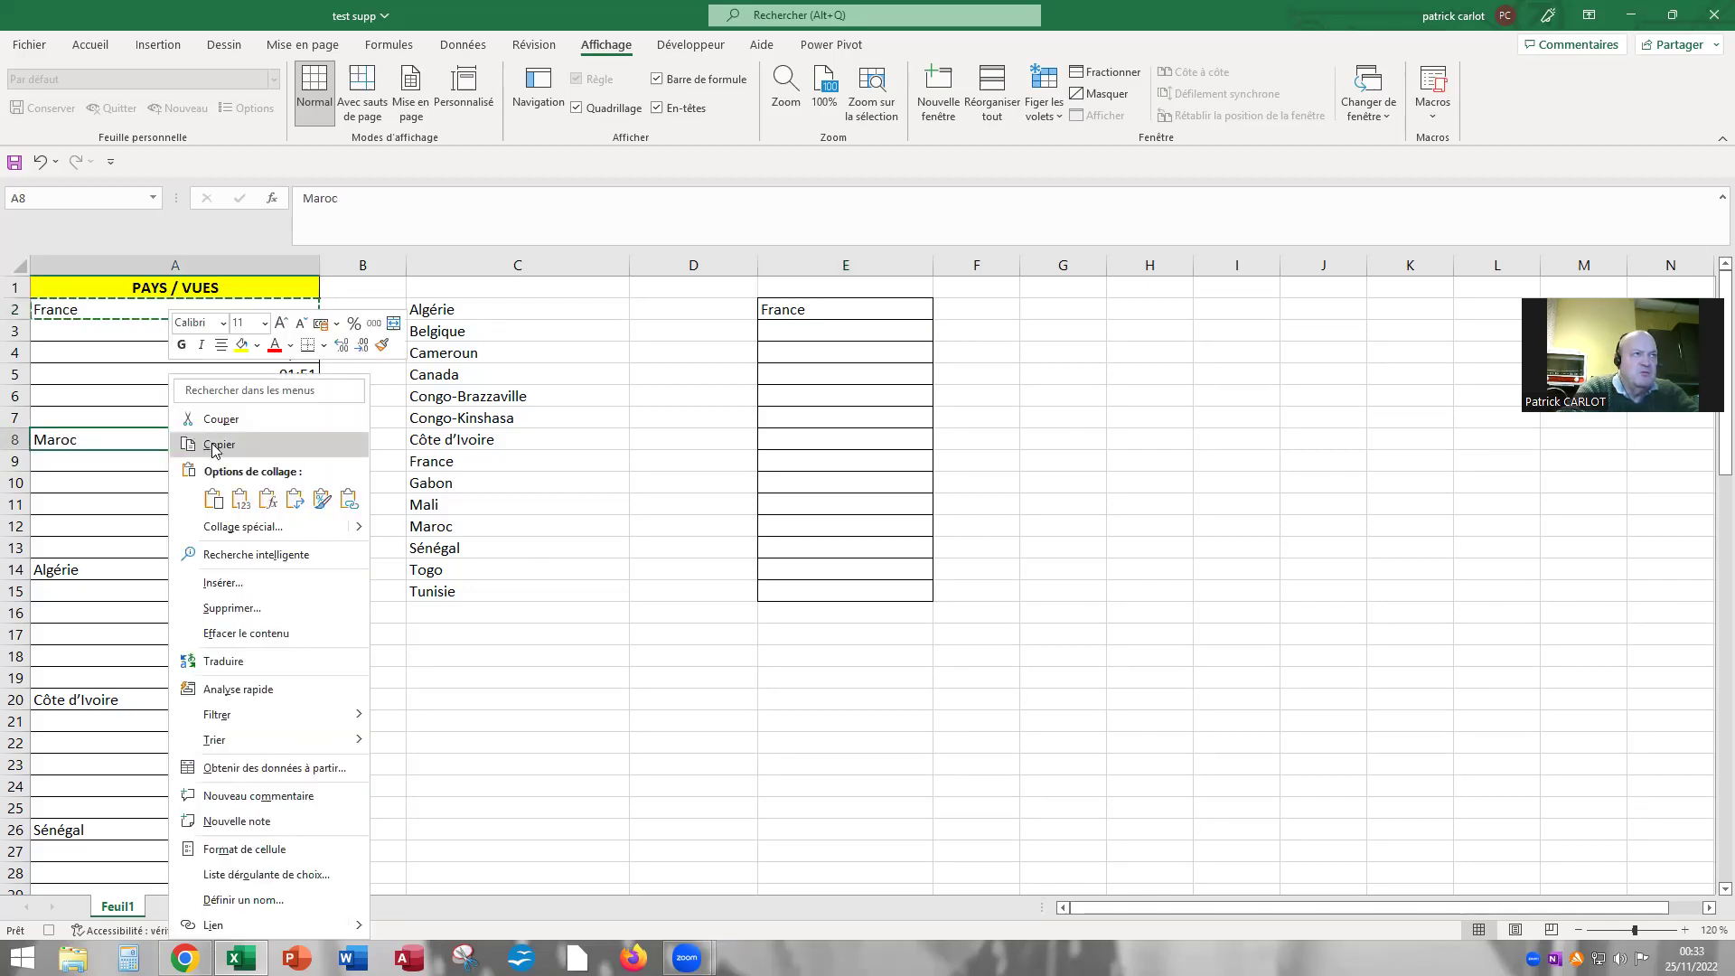
left_click(210, 444)
left_click(794, 332)
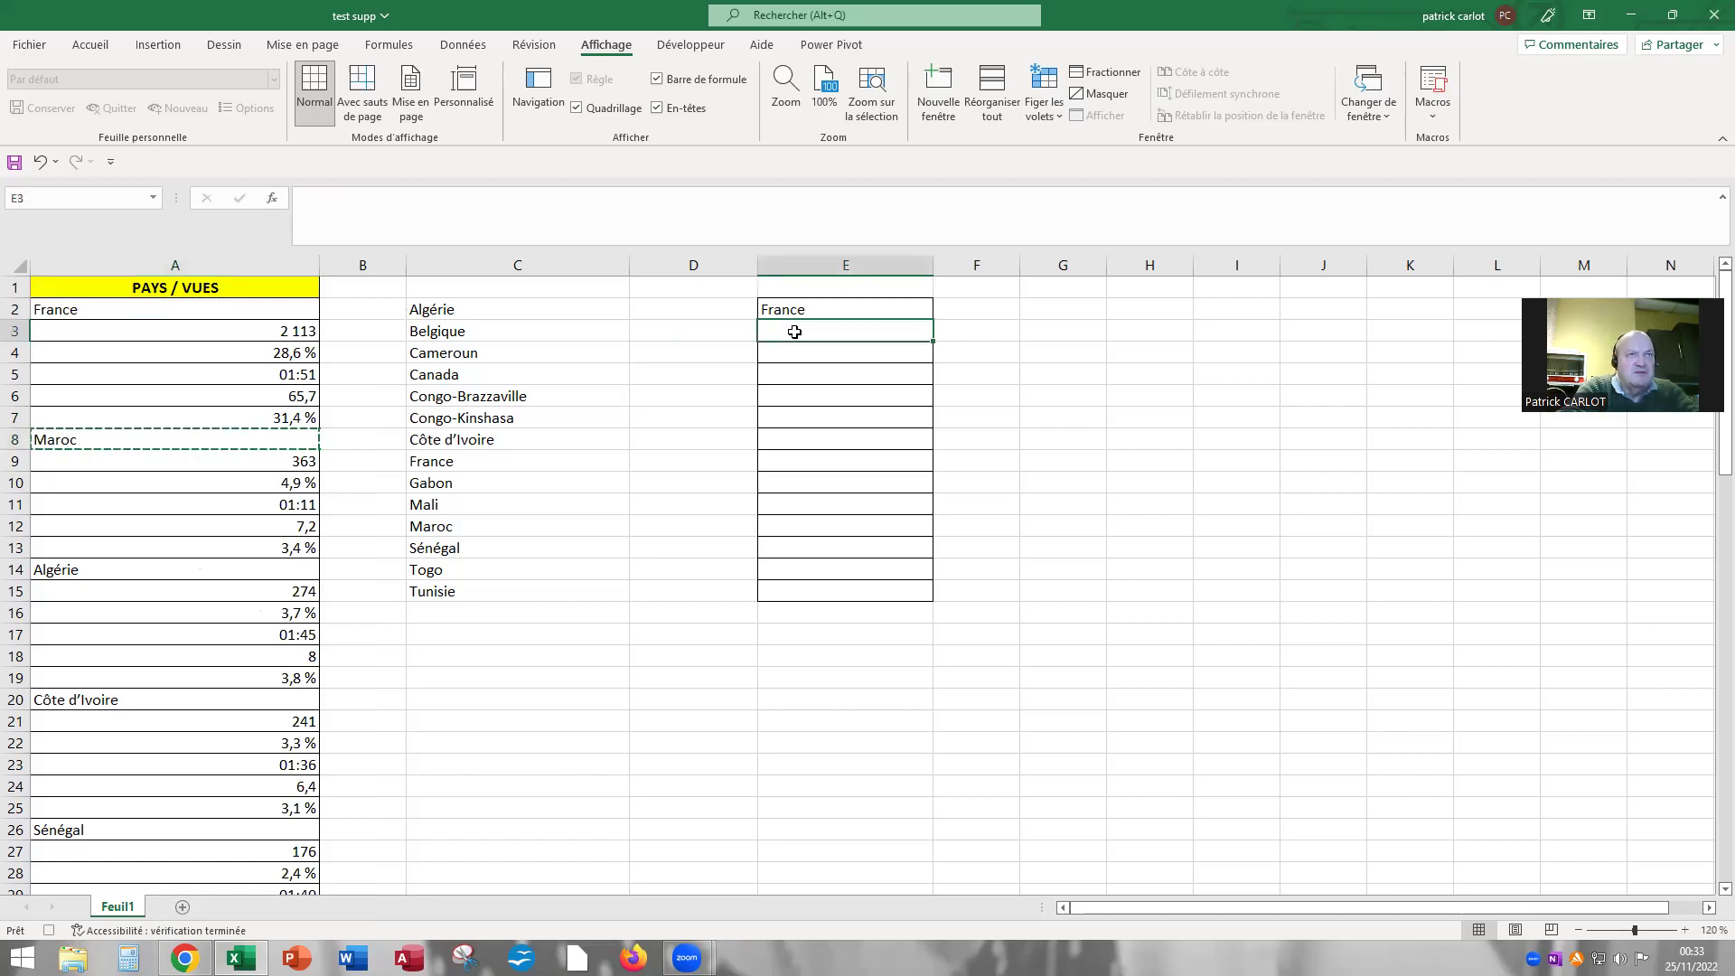
right_click(794, 332)
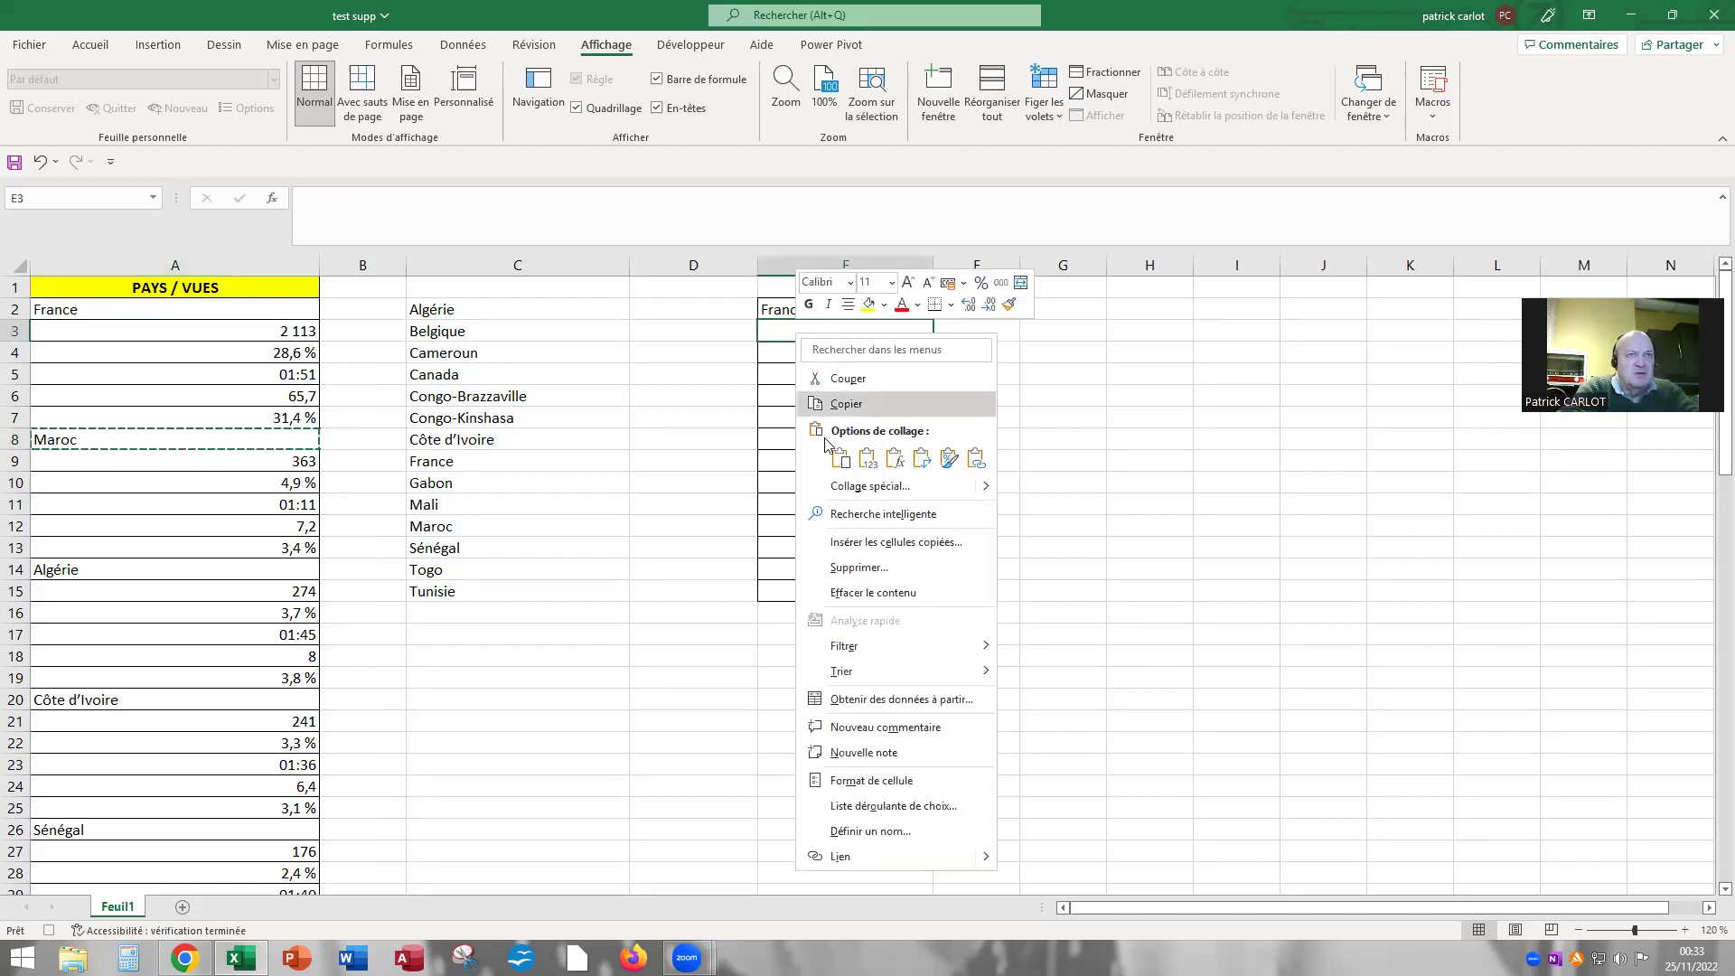
left_click(839, 463)
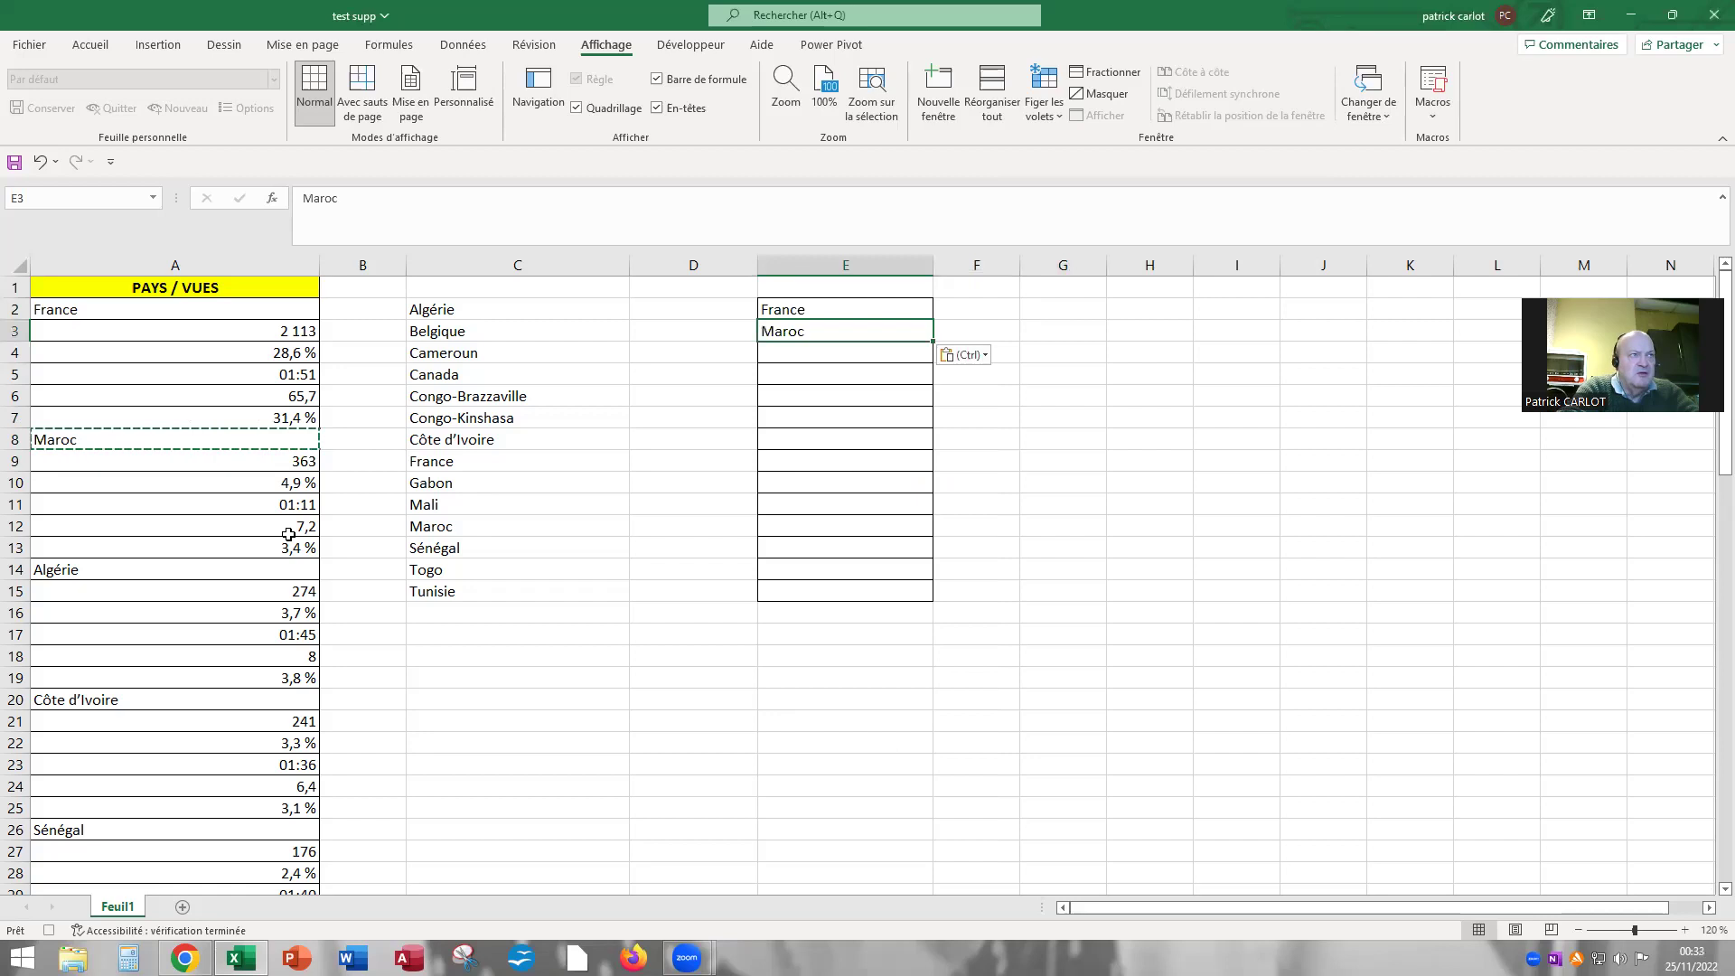
Copy Algérie from A14 into E4.
left_click(151, 573)
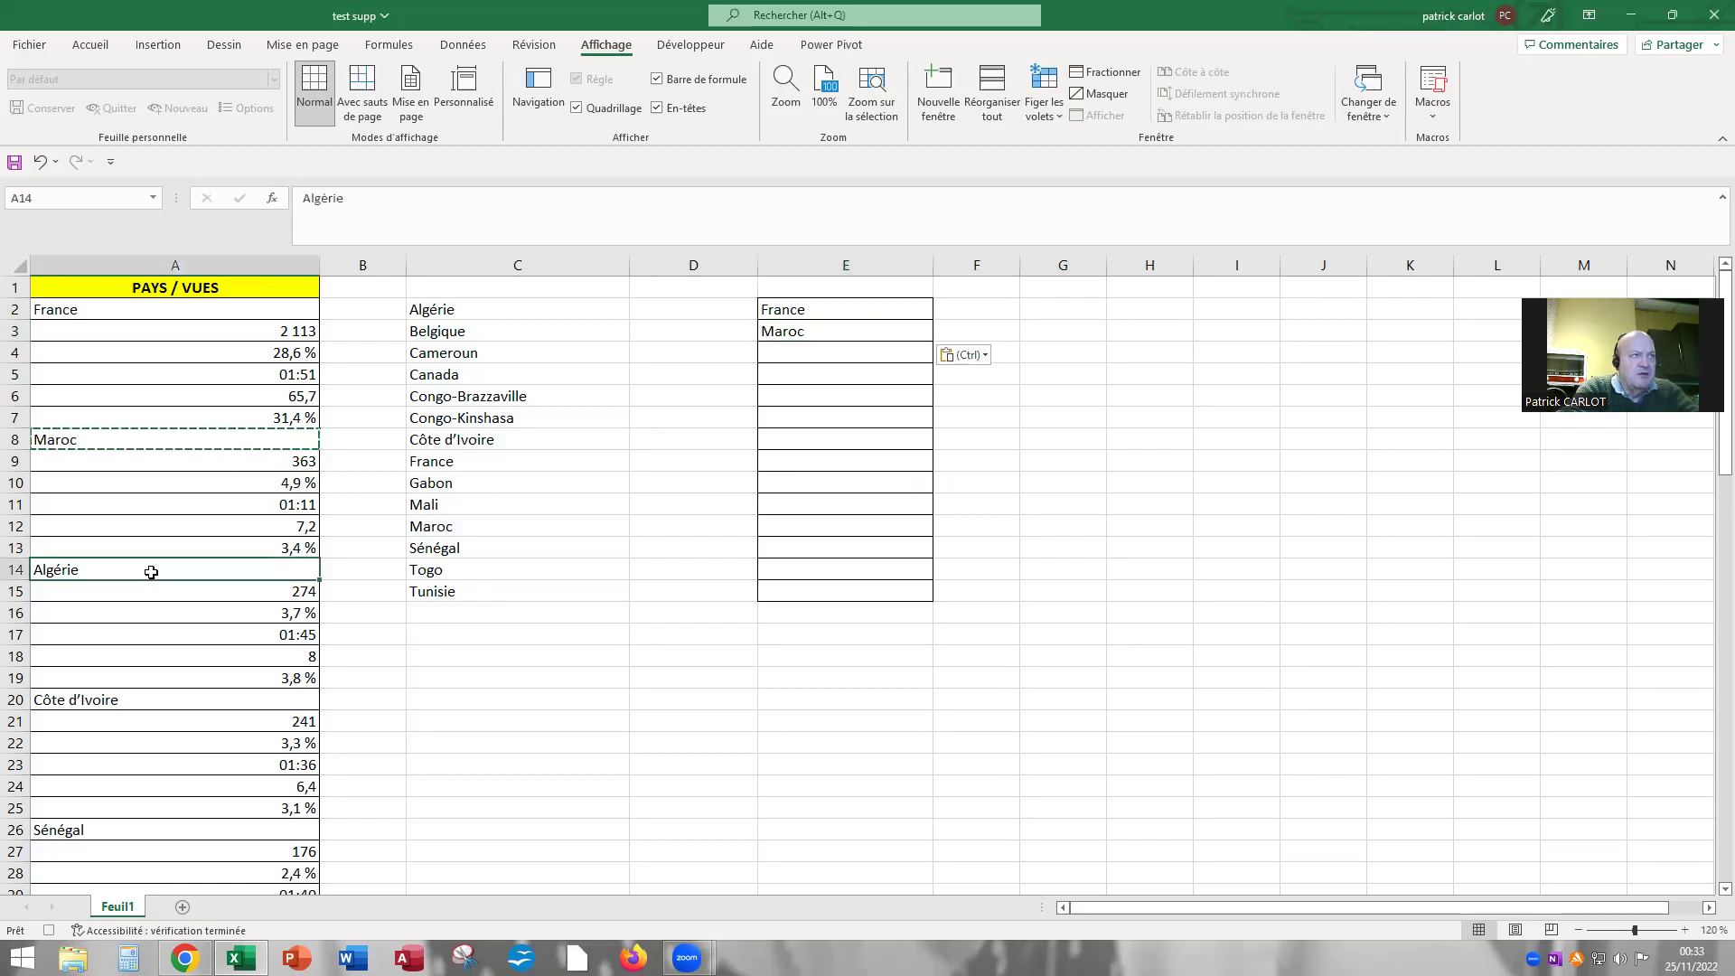
right_click(151, 573)
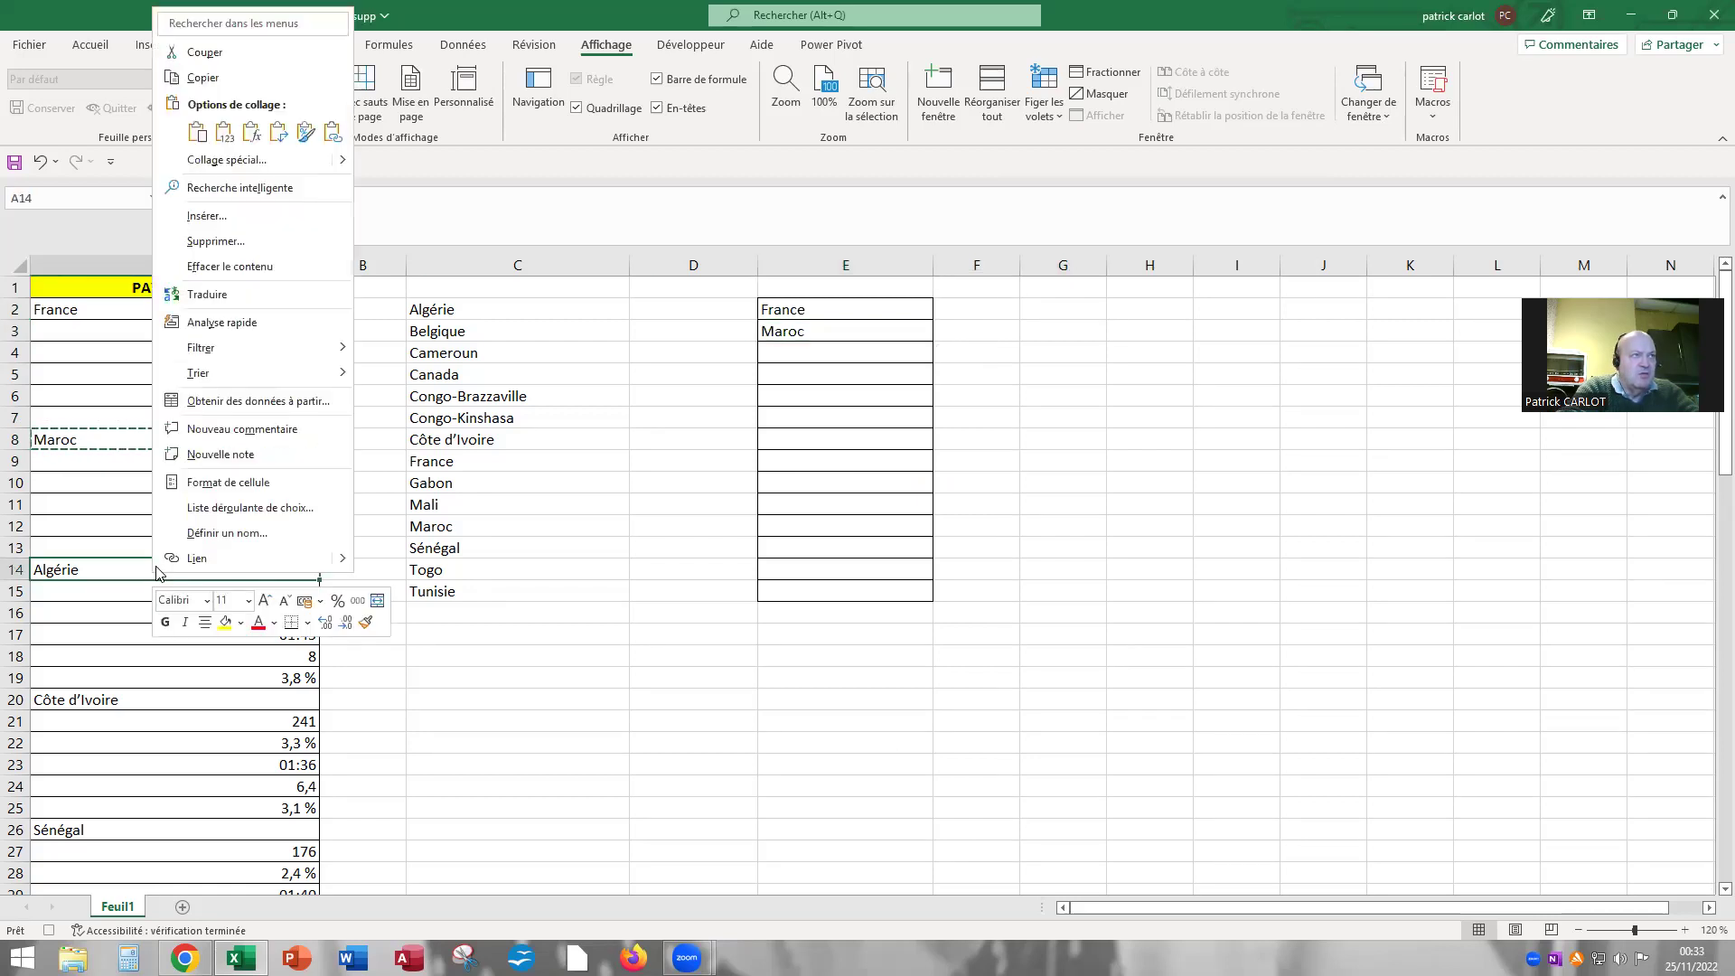
left_click(200, 80)
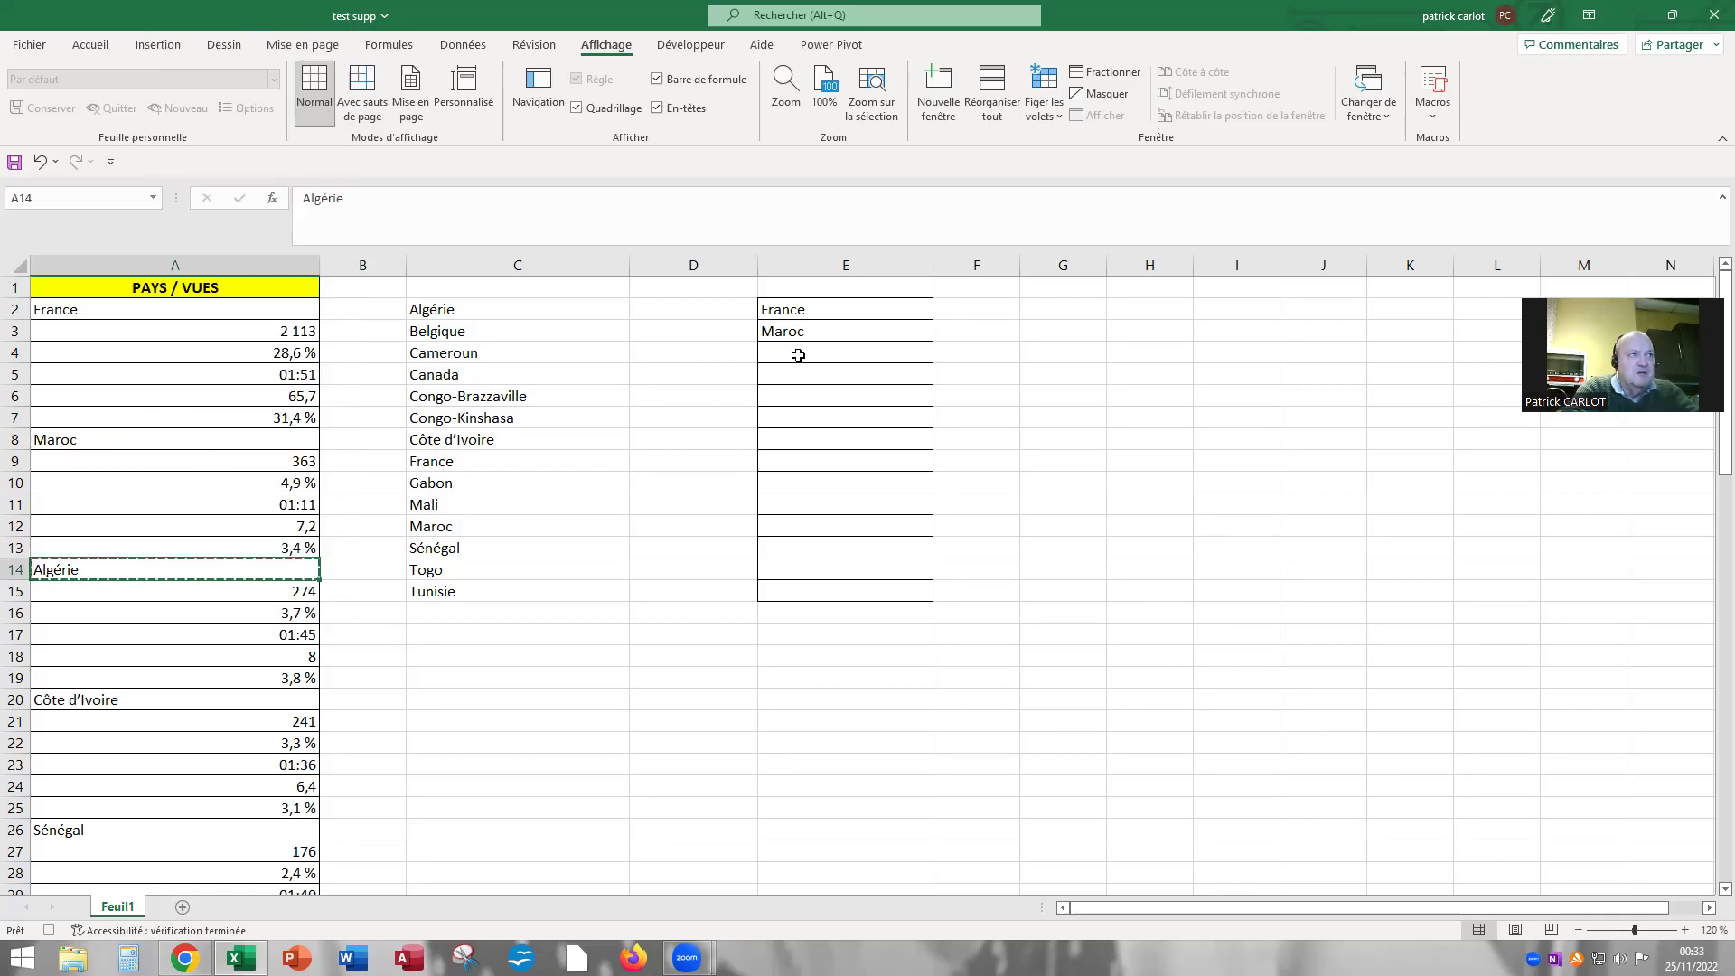
left_click(797, 355)
right_click(798, 355)
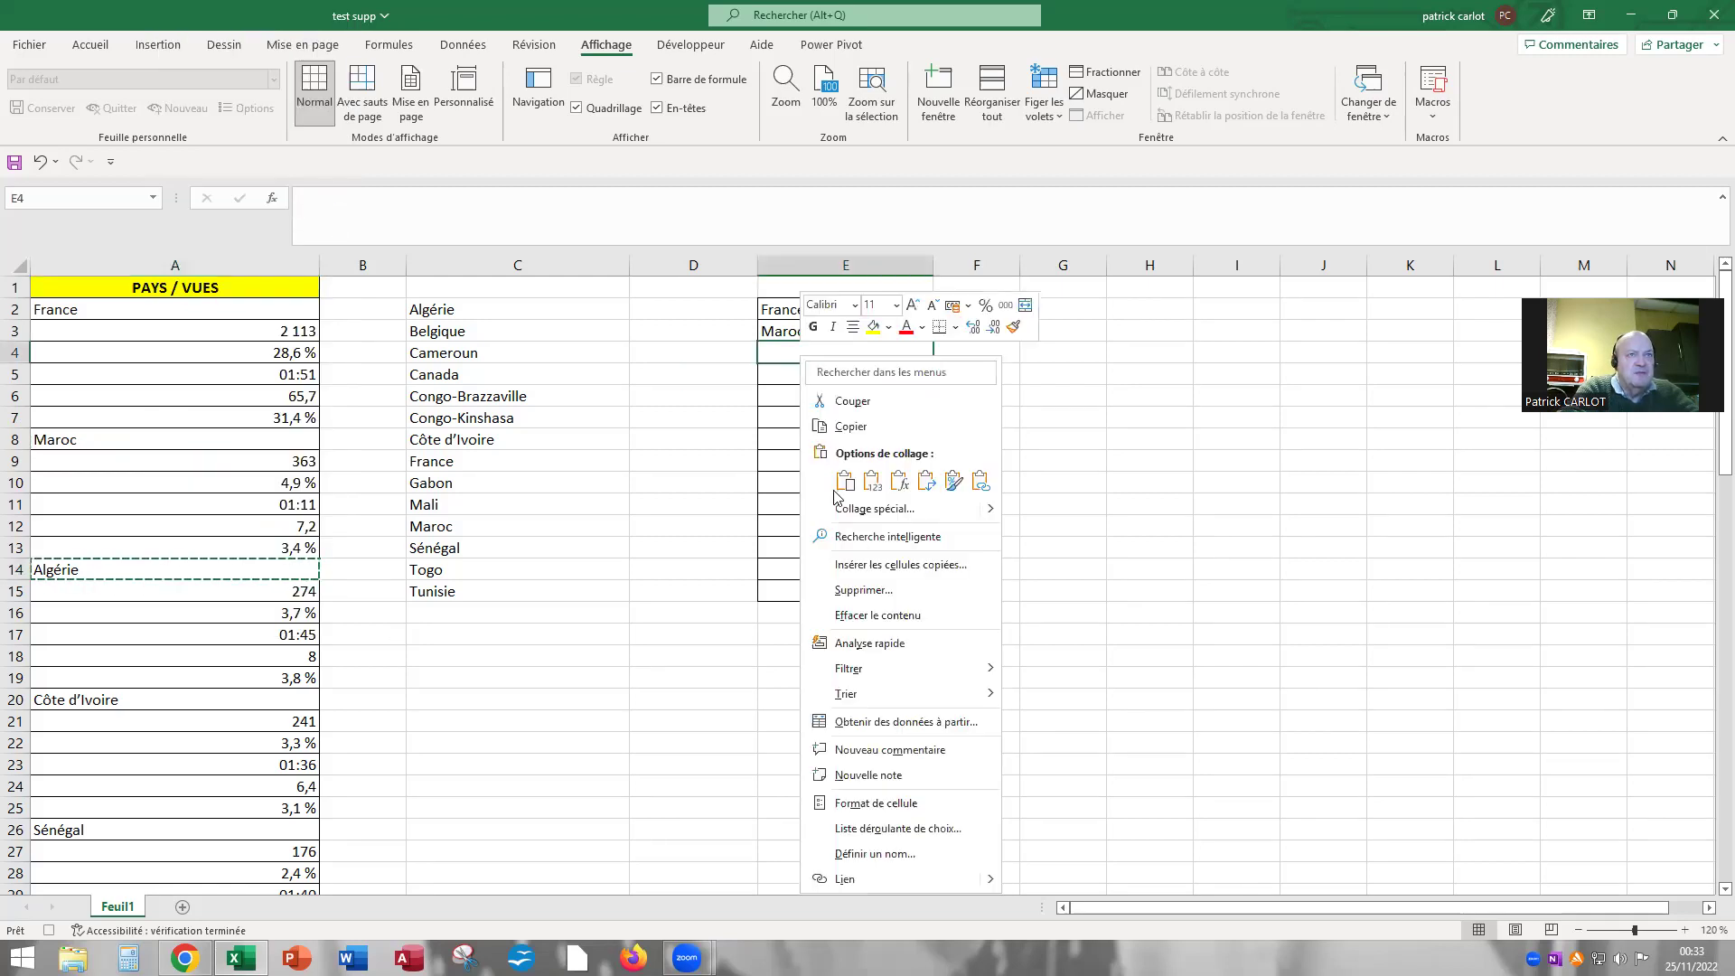
left_click(845, 481)
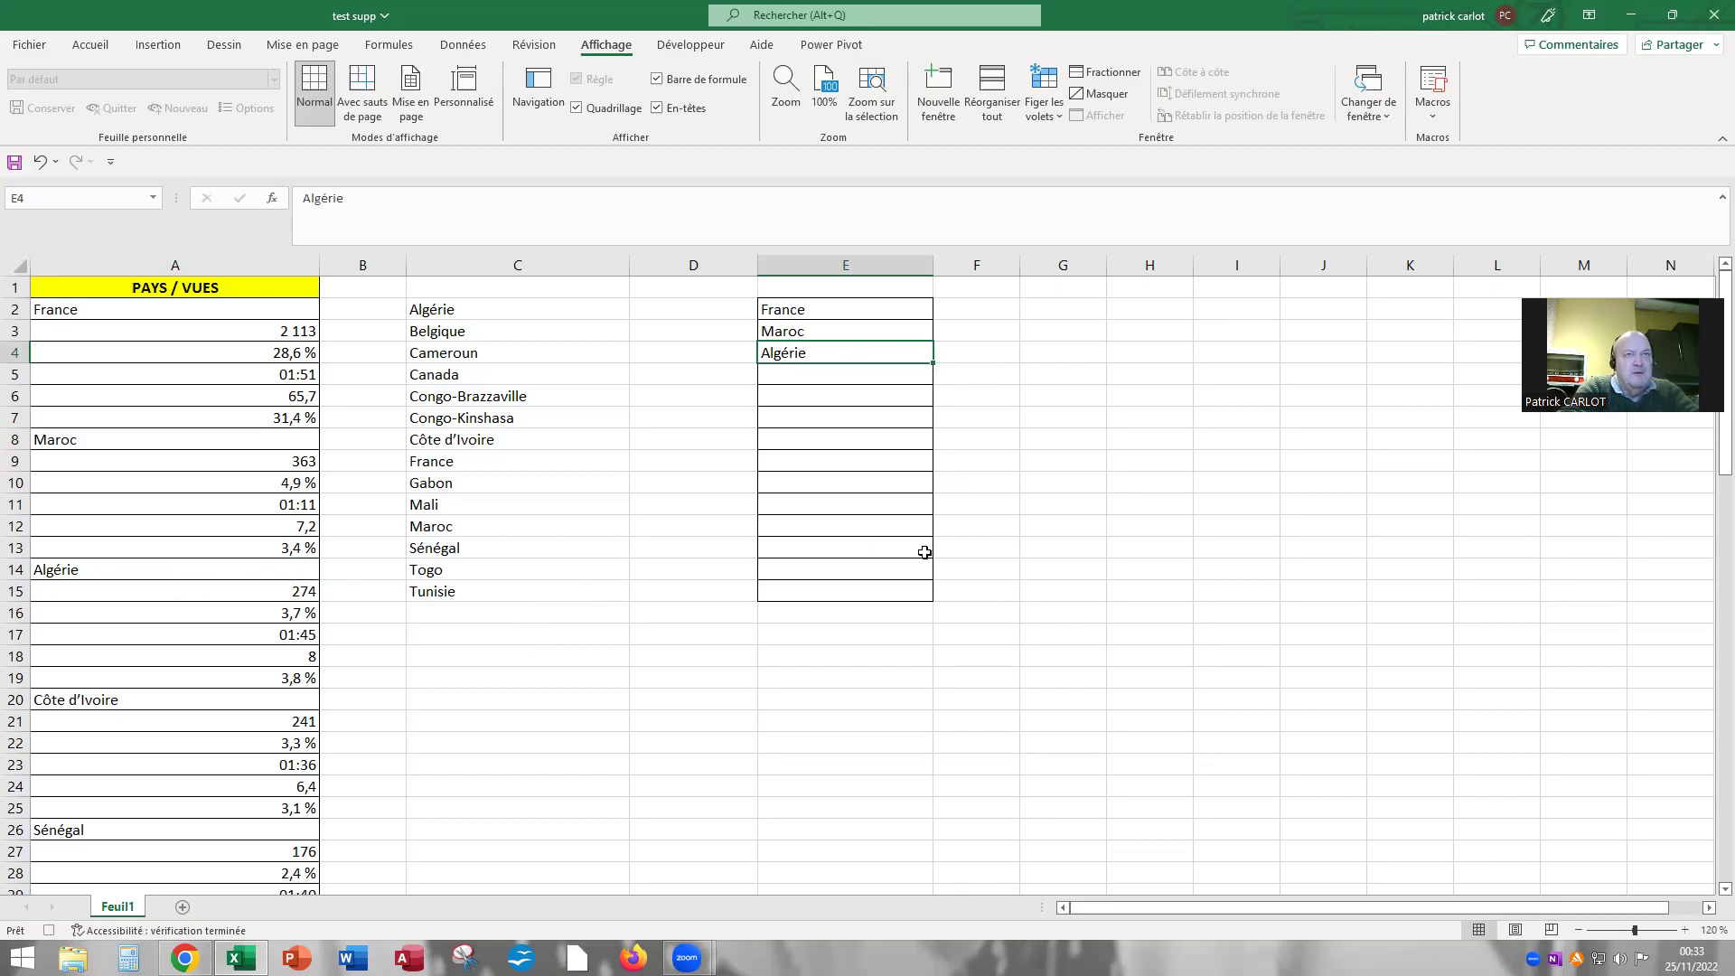
Stop the macro recording and delete column E with its pasted names.
left_click(830, 262)
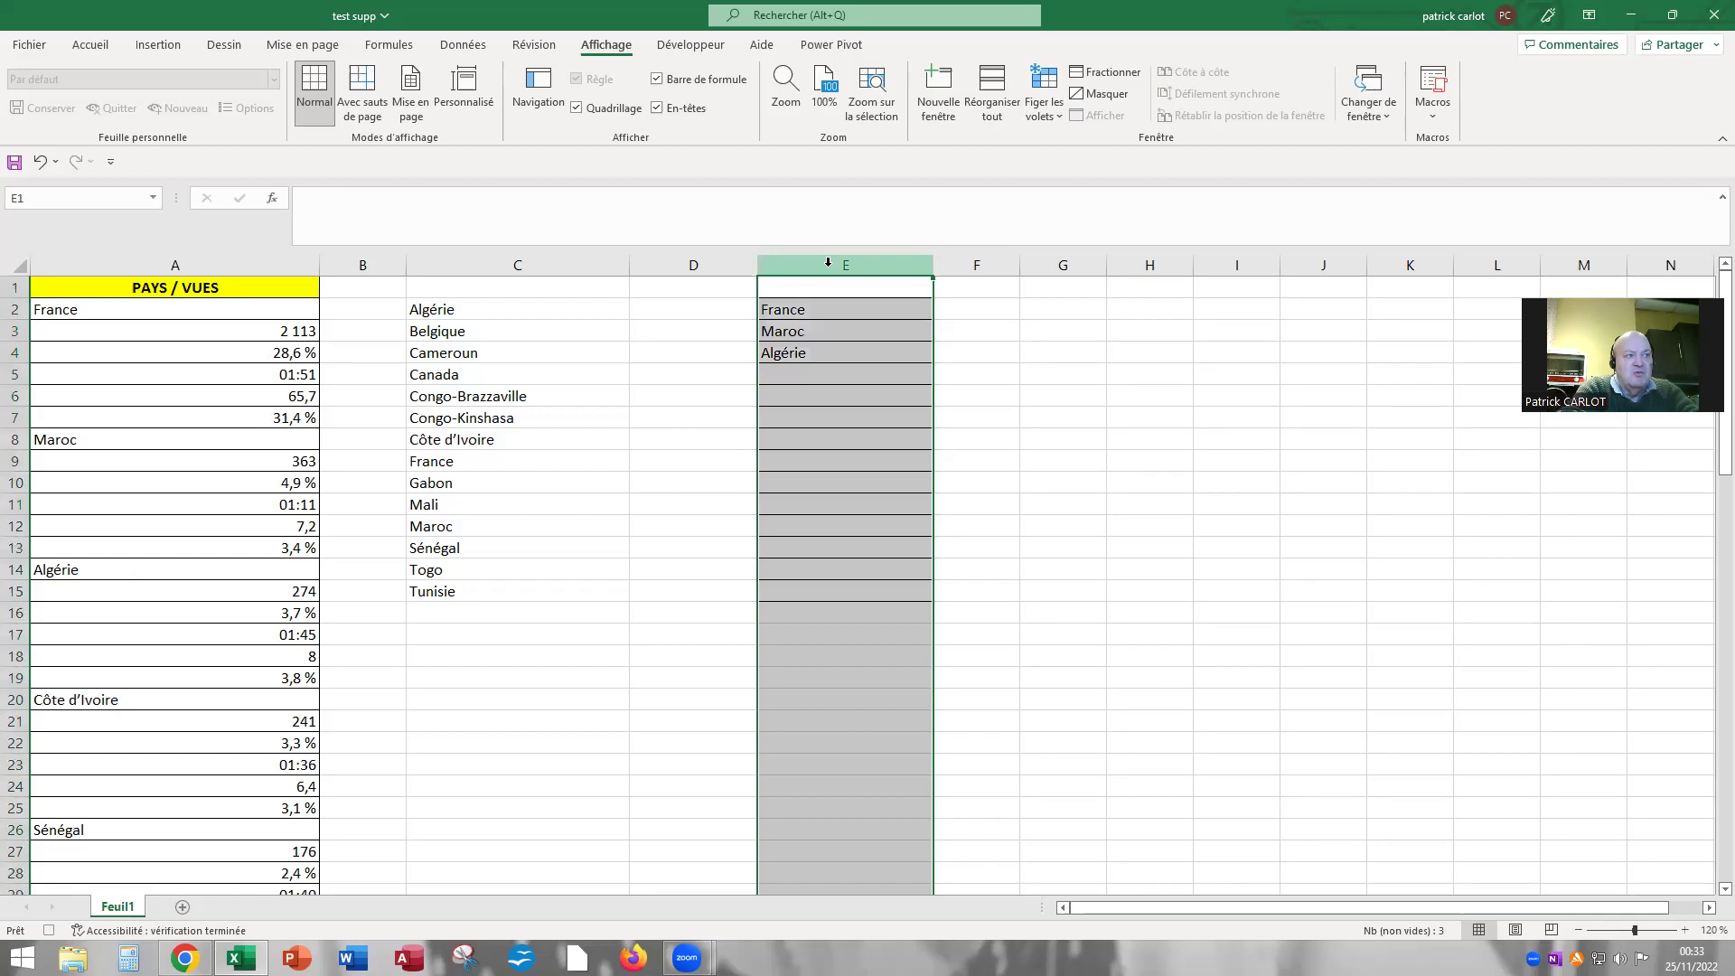
left_click(48, 930)
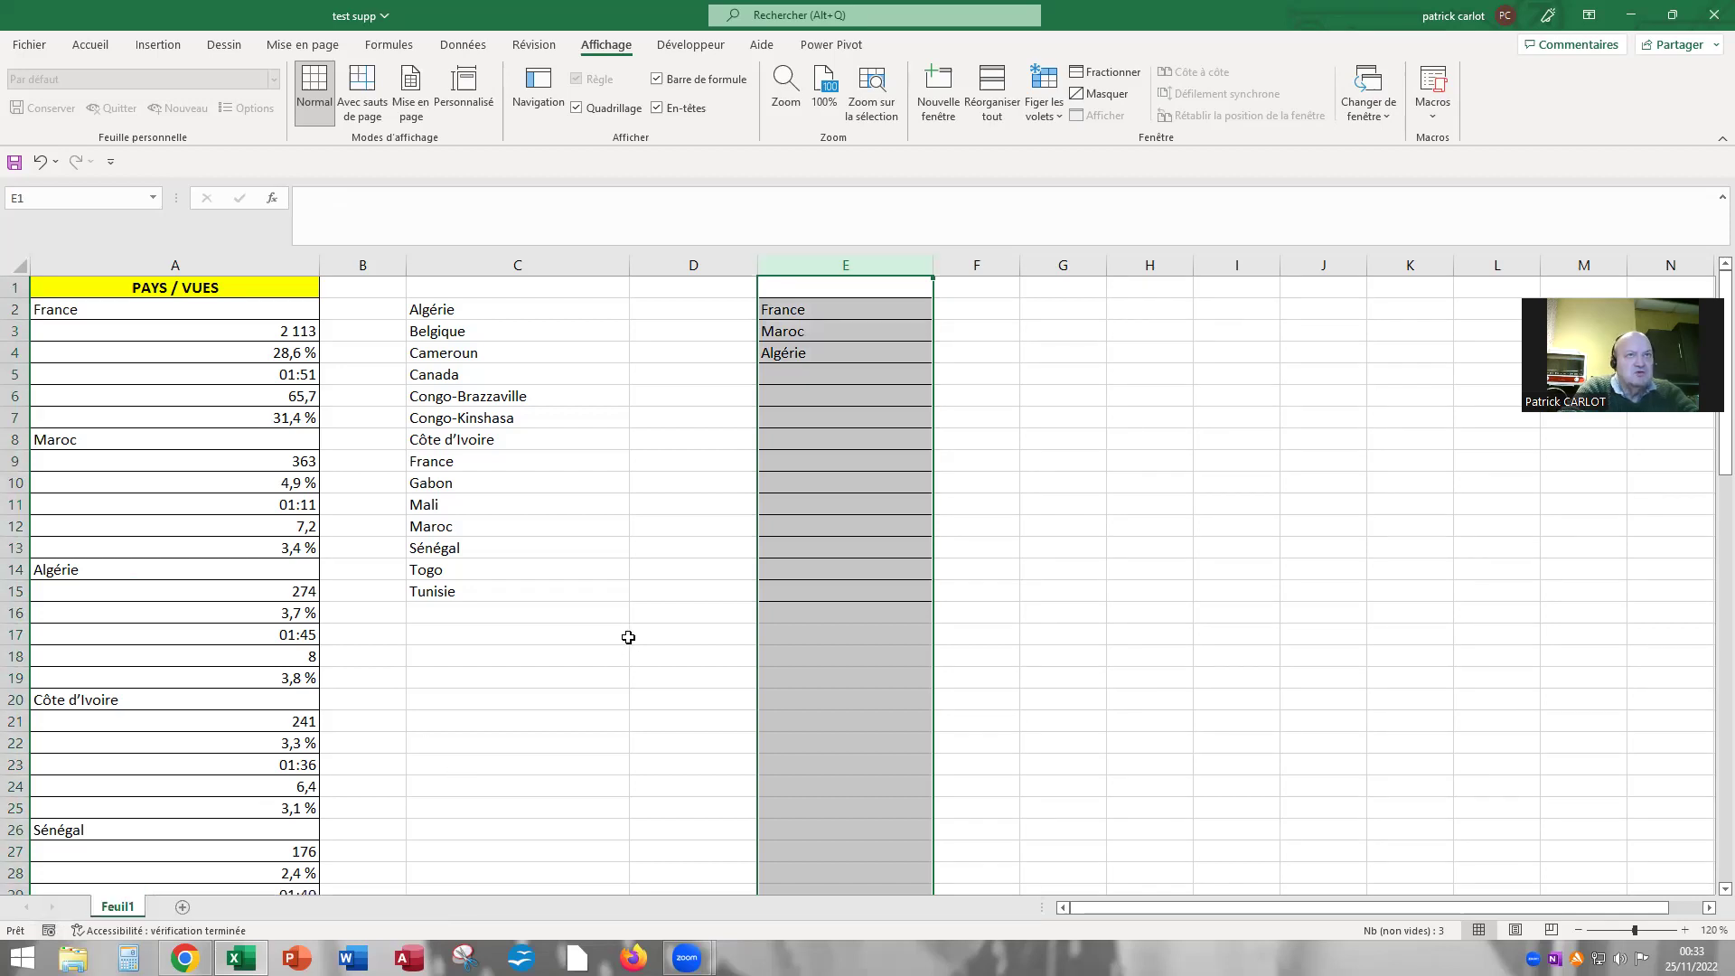
left_click(1023, 370)
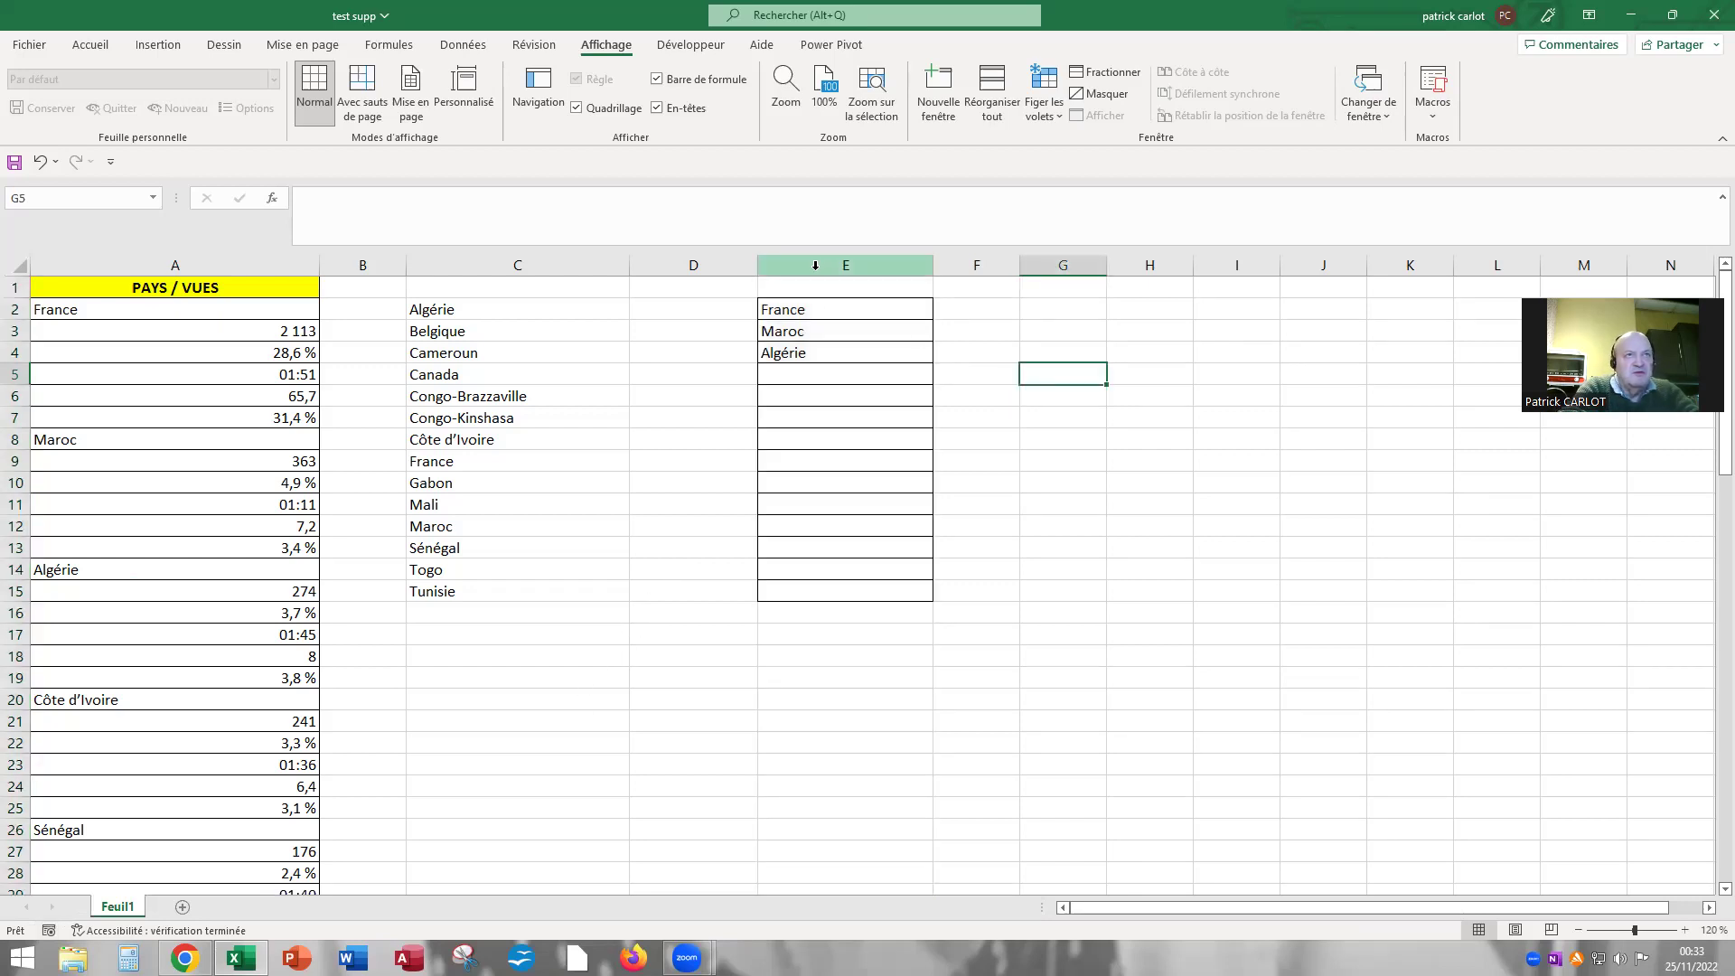
left_click(815, 265)
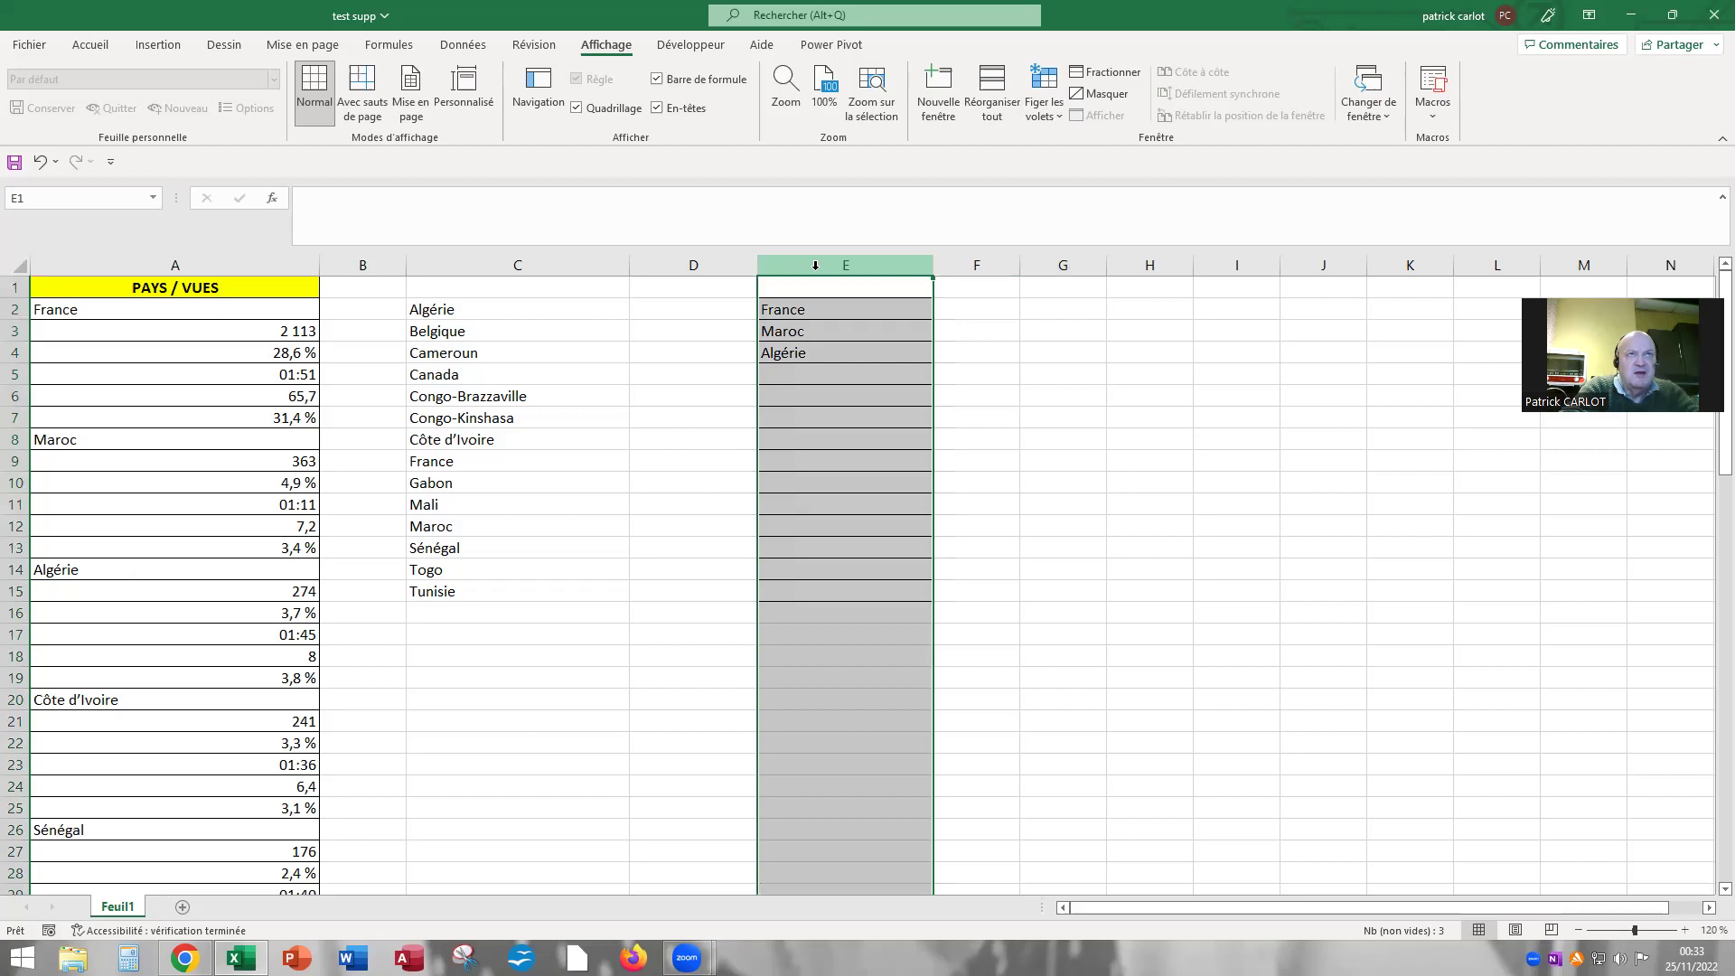
right_click(815, 266)
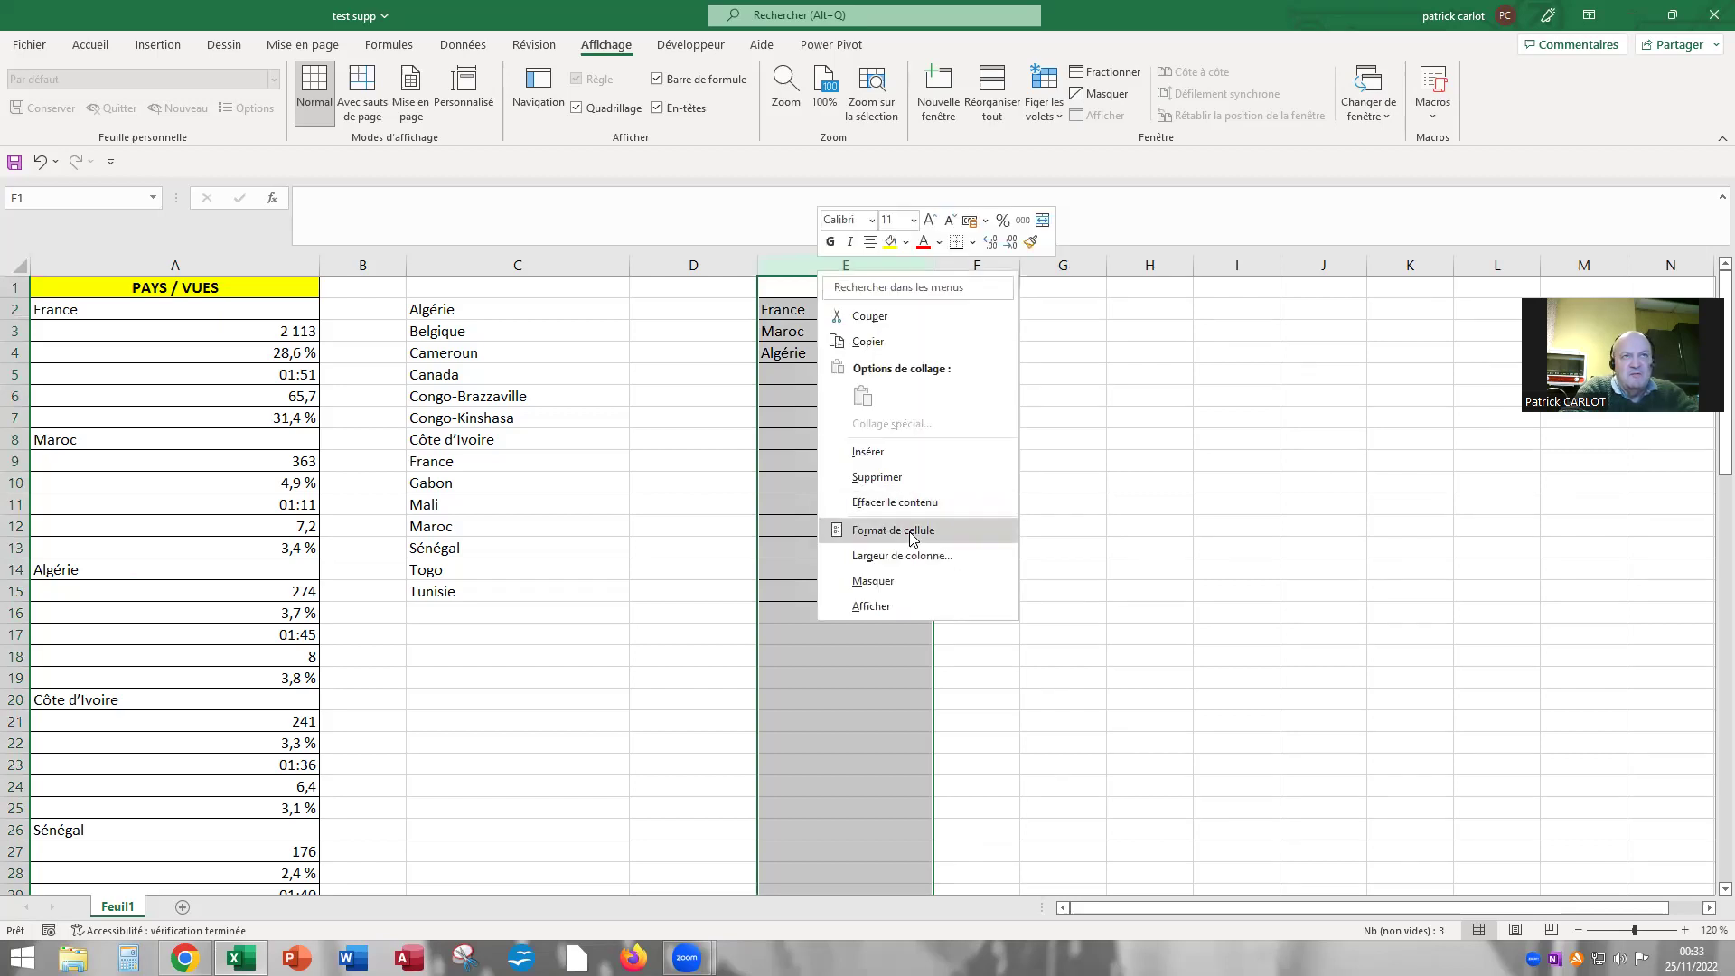
key("Return")
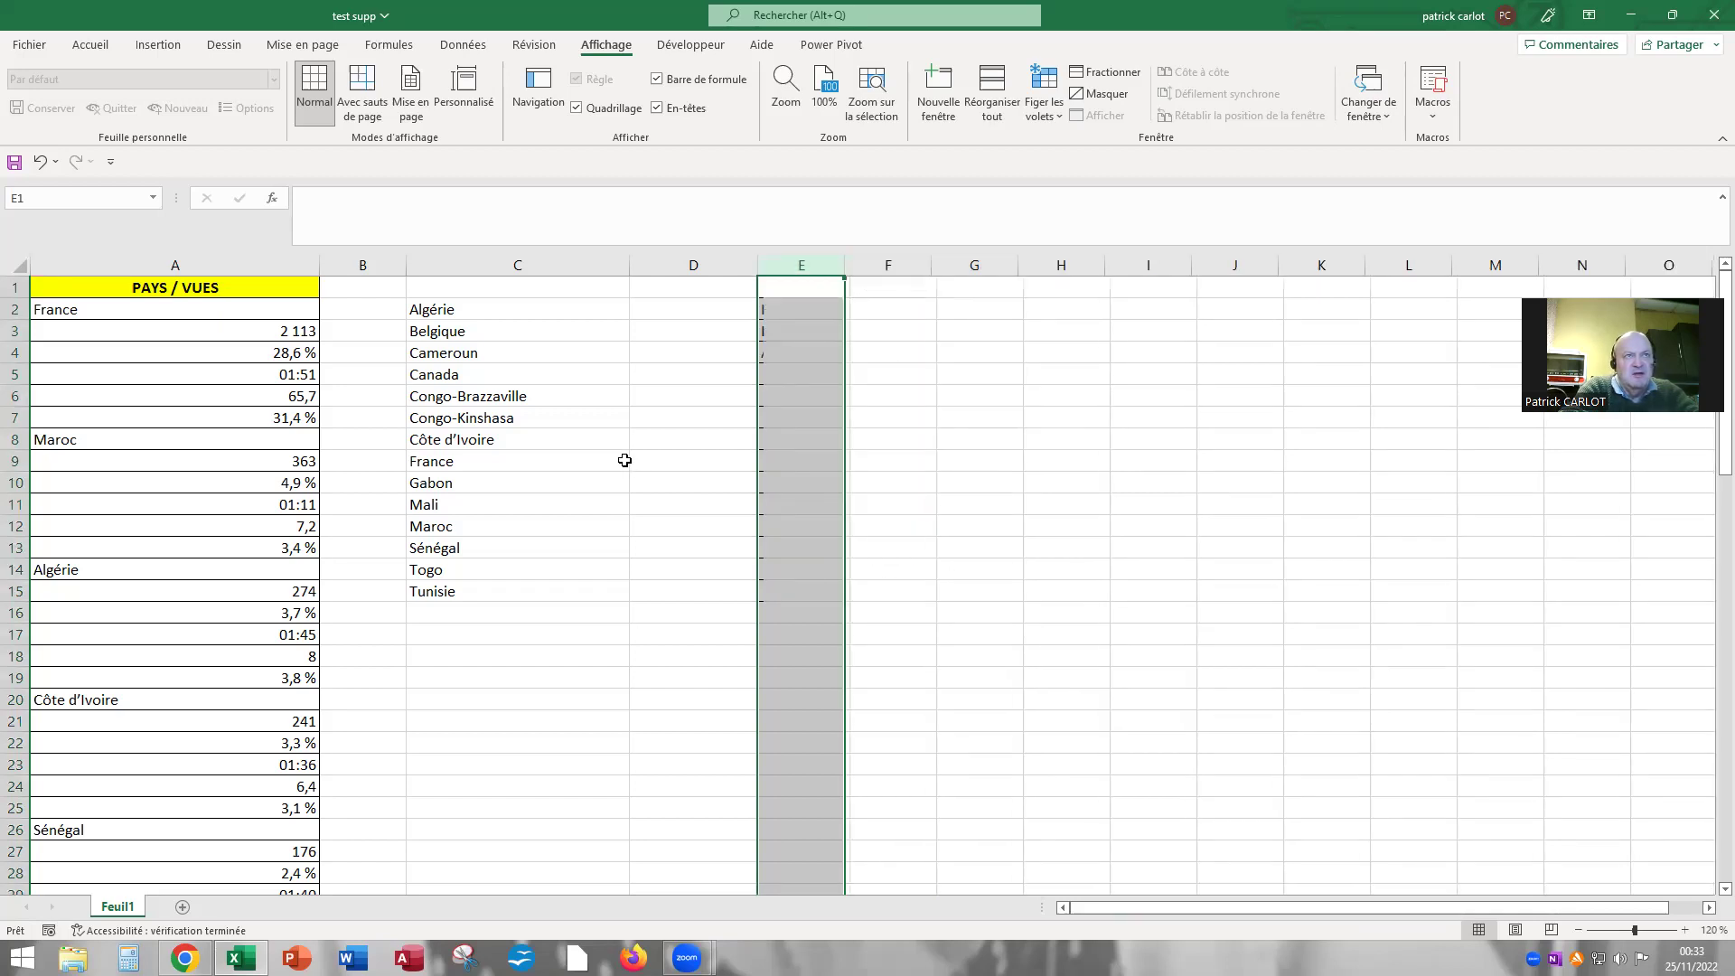
left_click(623, 461)
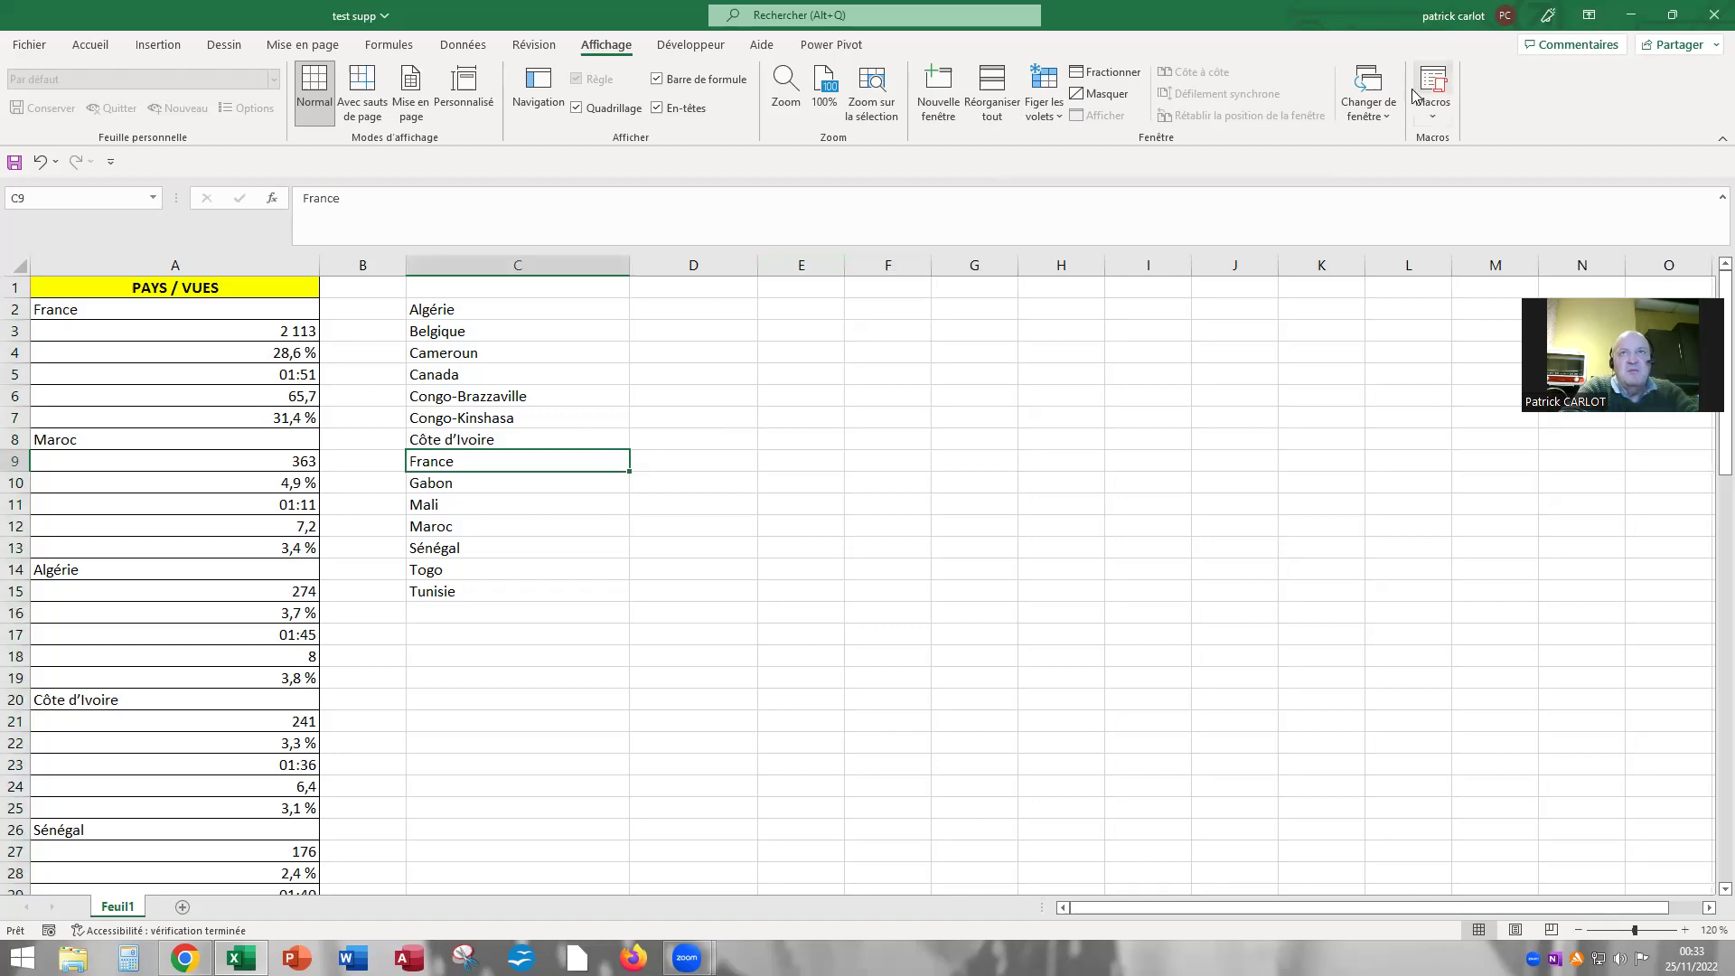
Open extrairepays for step-by-step execution (Pas à pas détaillé) in the VBA editor.
left_click(1432, 108)
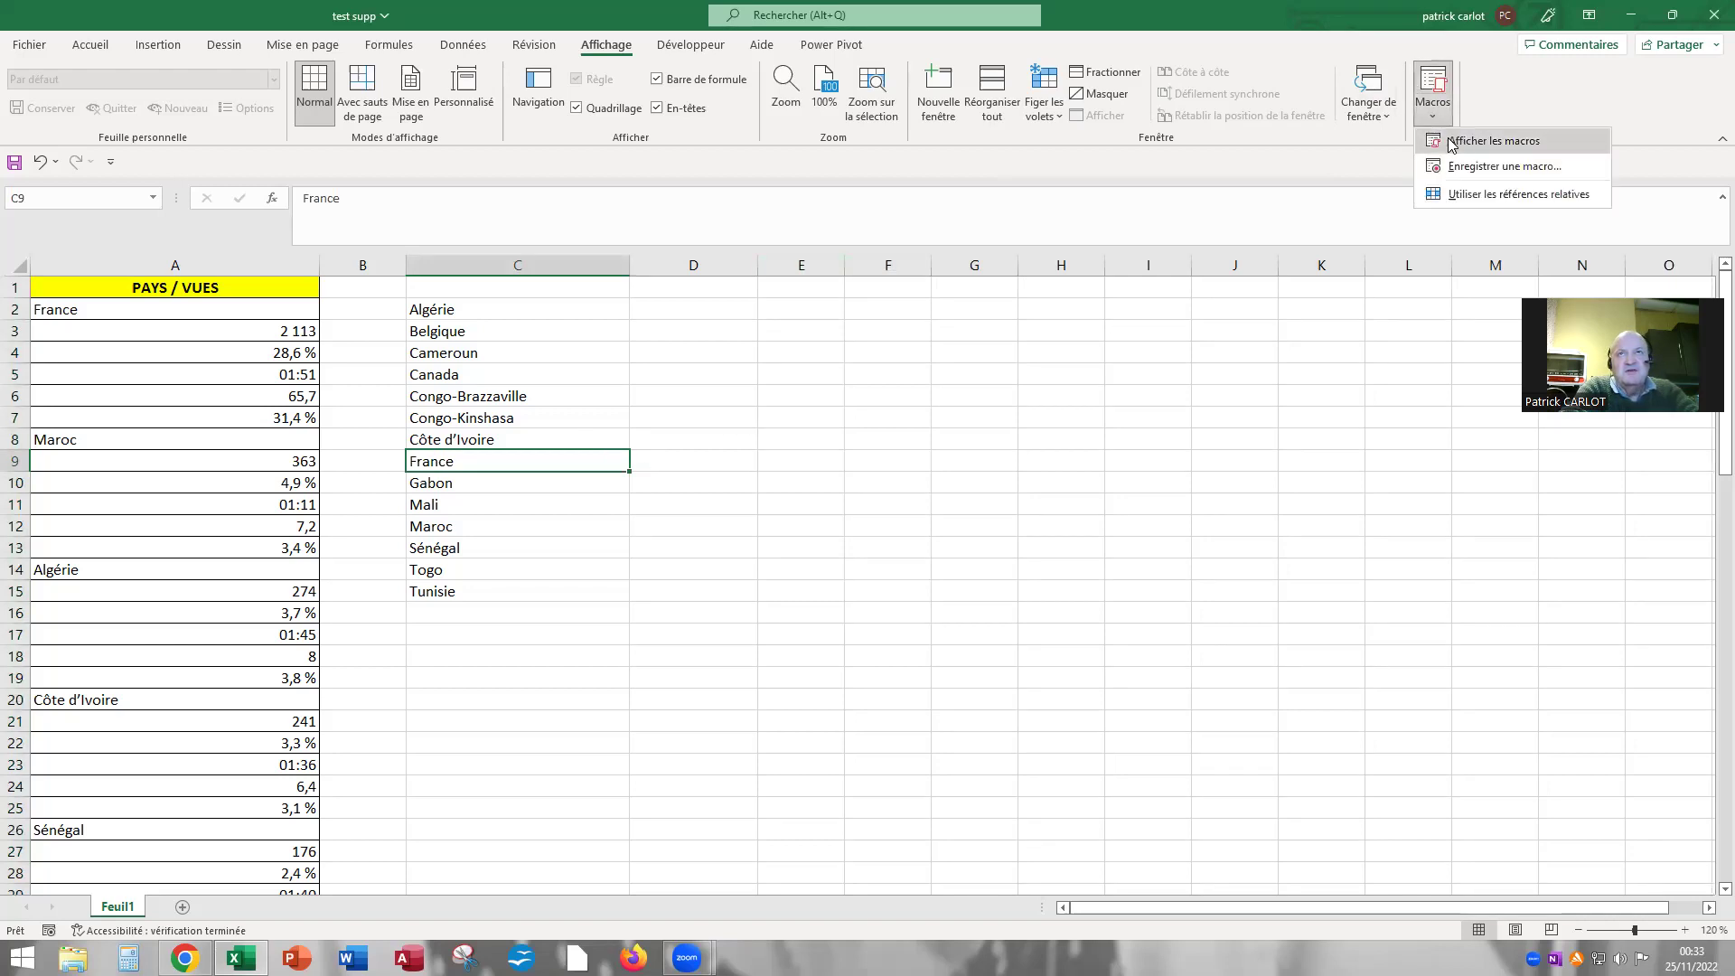
left_click(1450, 142)
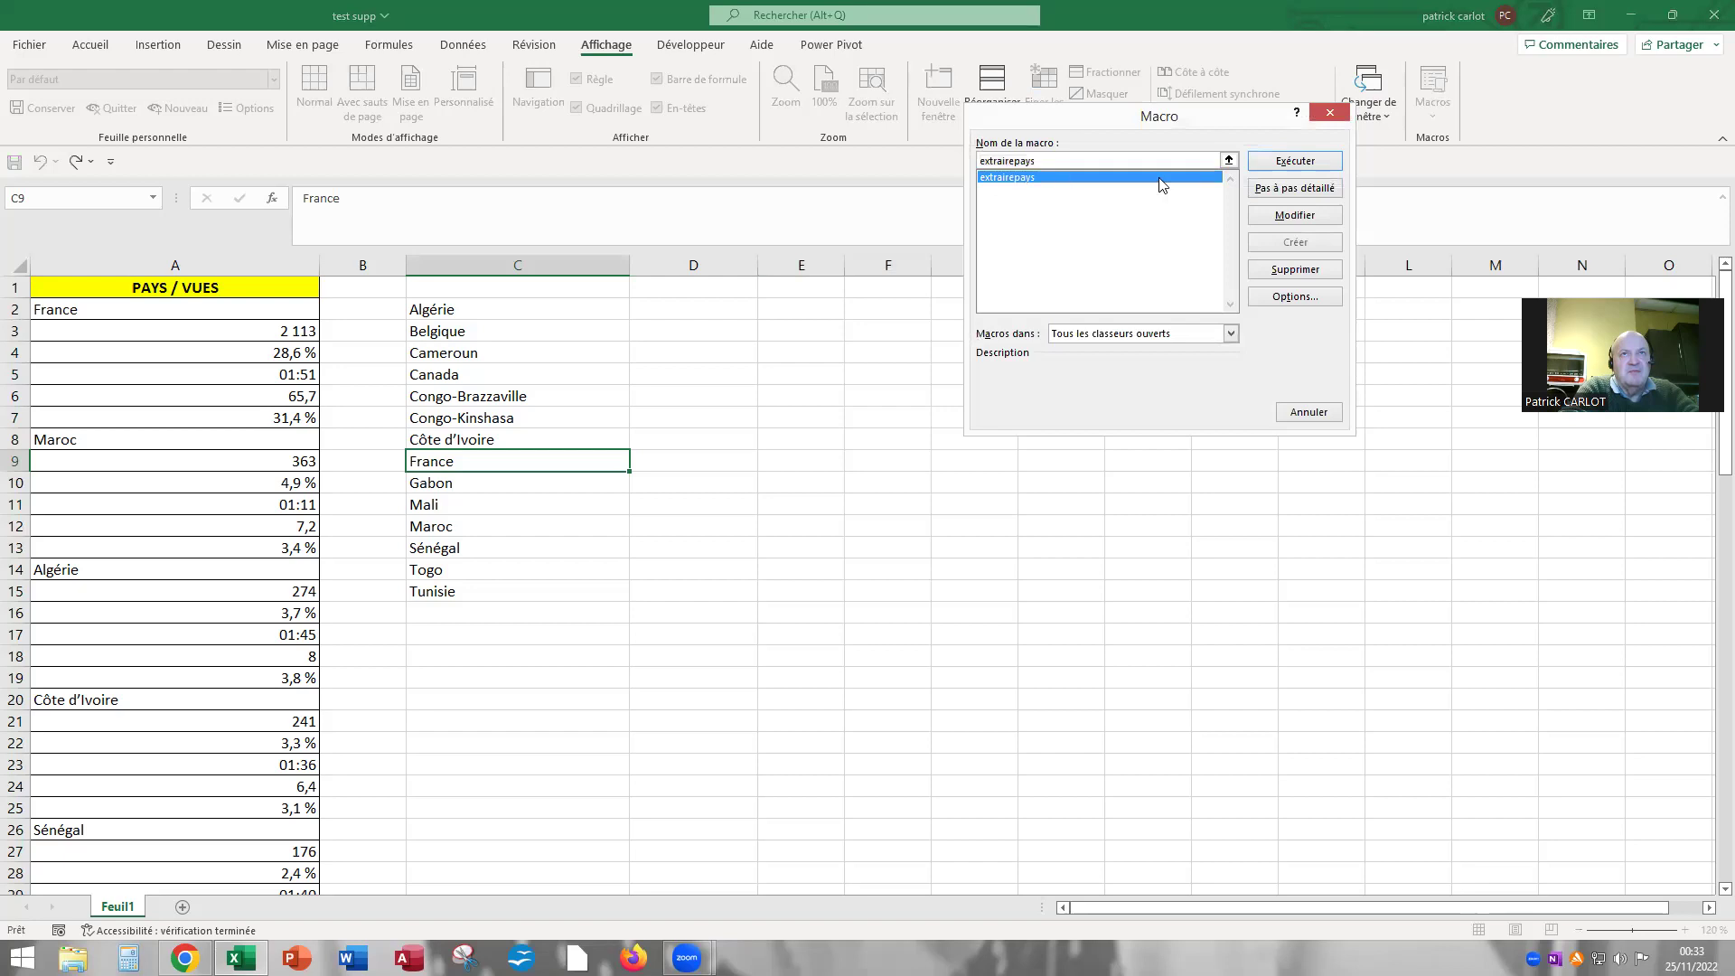
left_click(1293, 188)
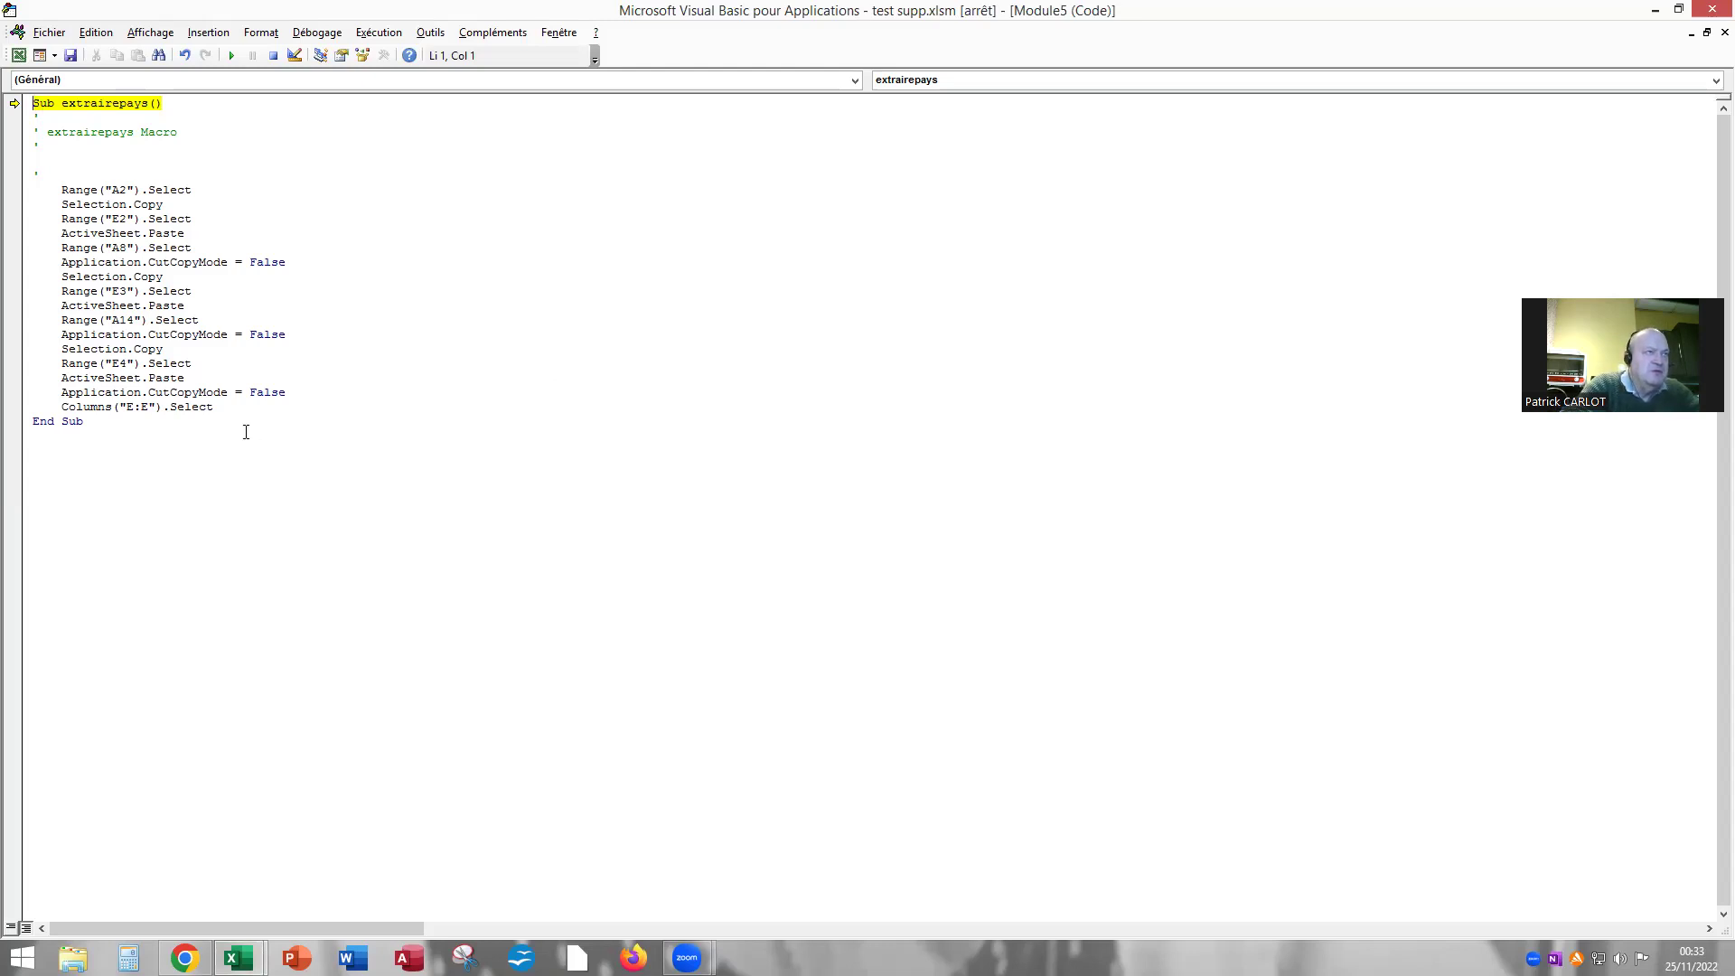
Delete the Columns("E:E").Select line and all three Application.CutCopyMode = False lines.
left_click_drag(61, 406, 213, 407)
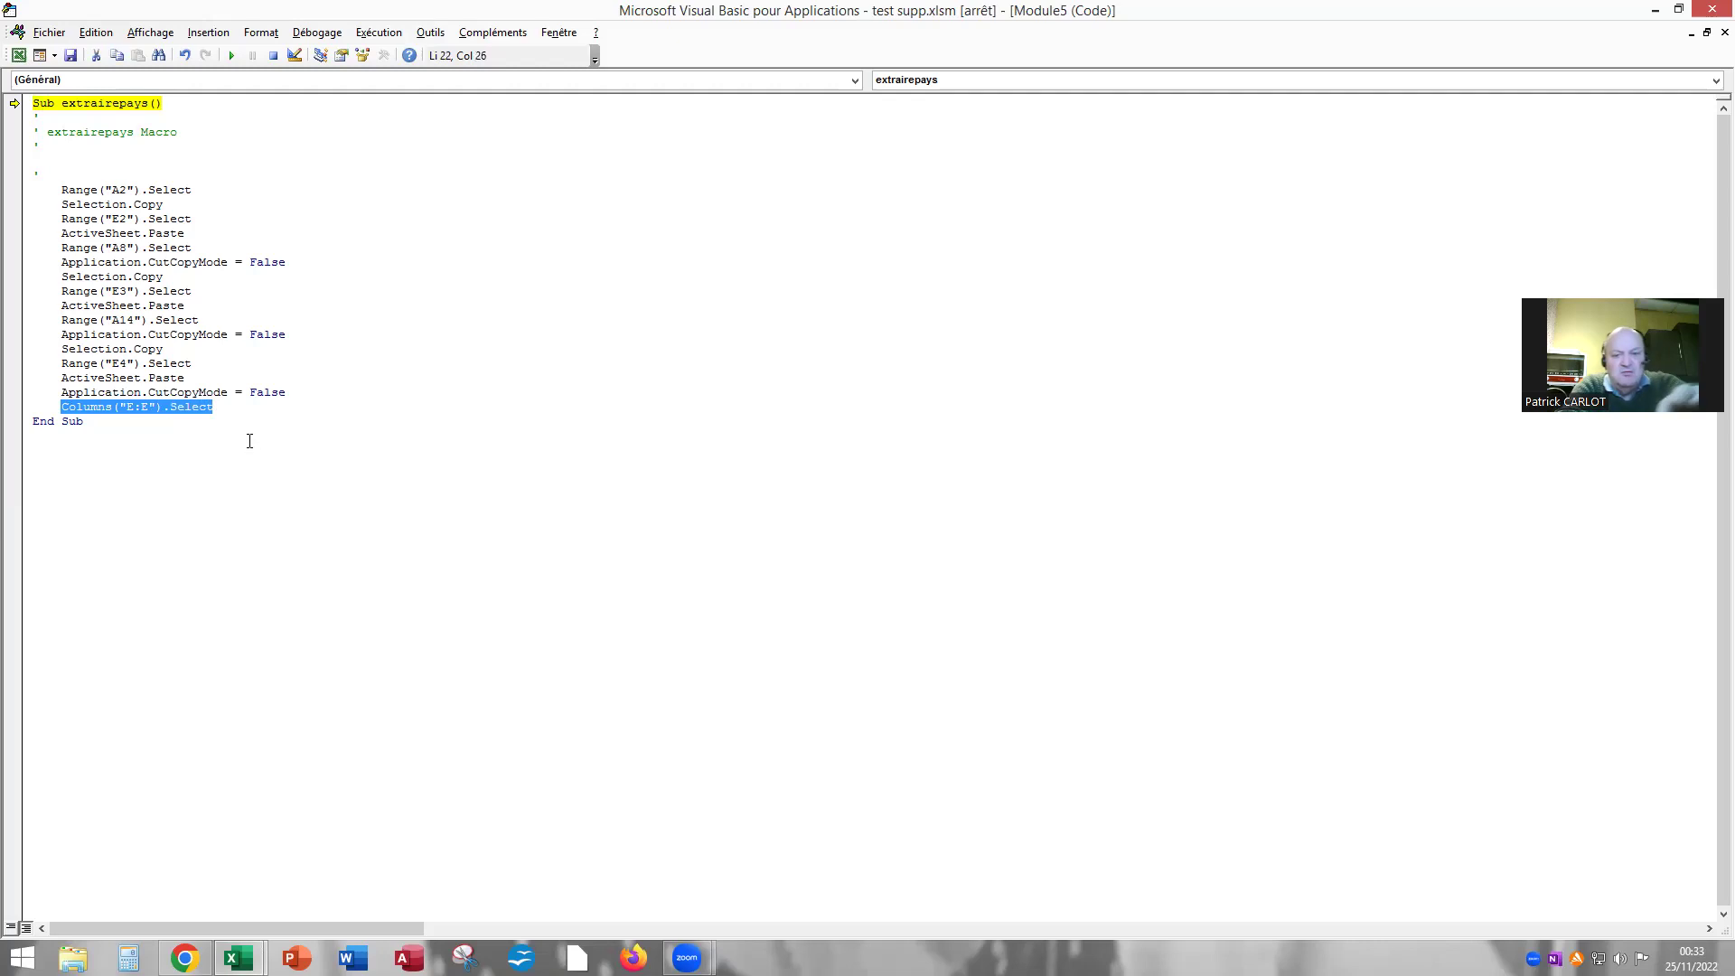
key("Delete")
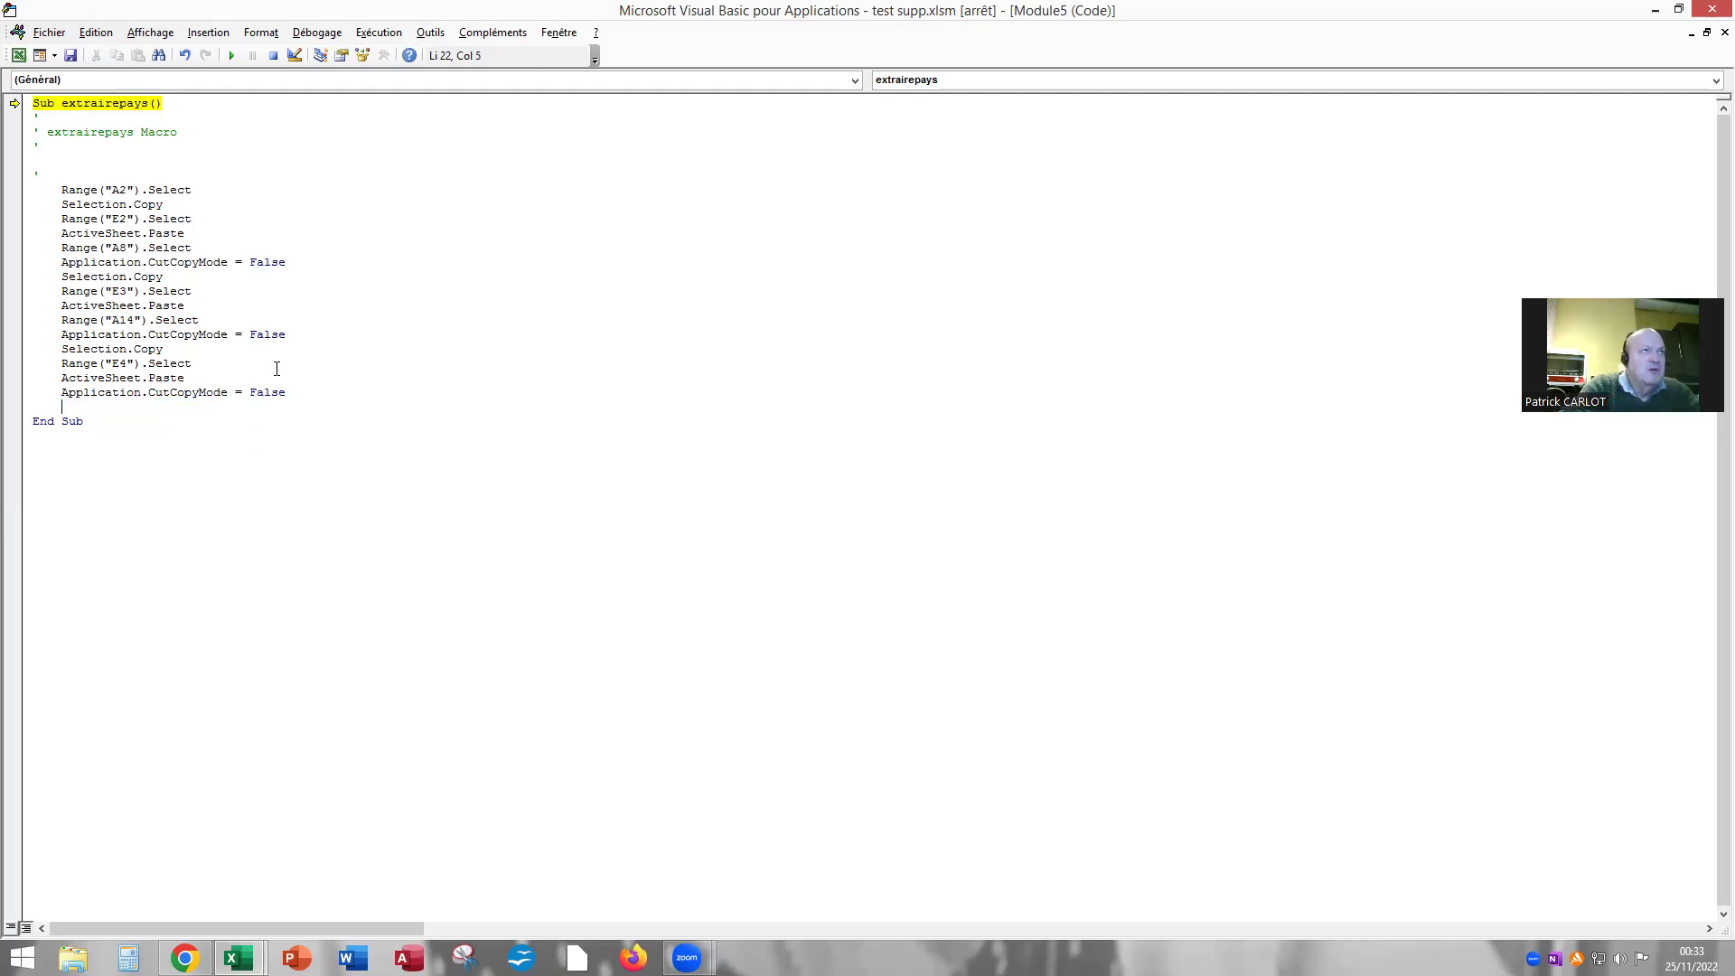
left_click_drag(62, 262, 279, 262)
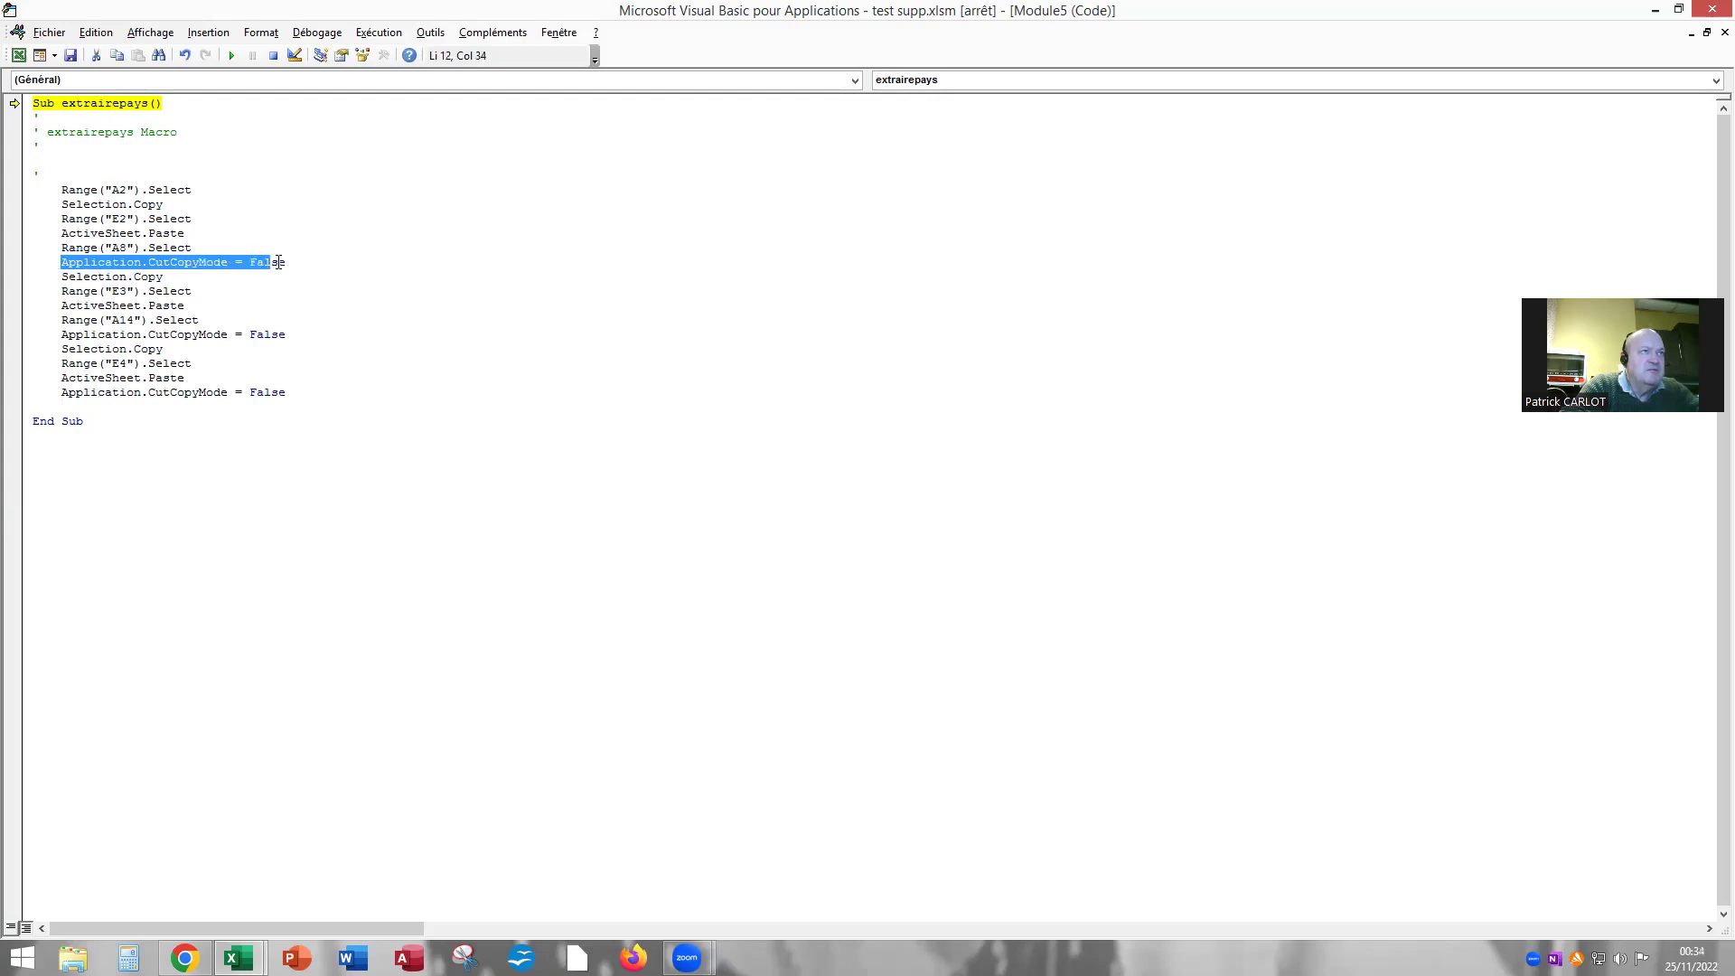
key("Delete")
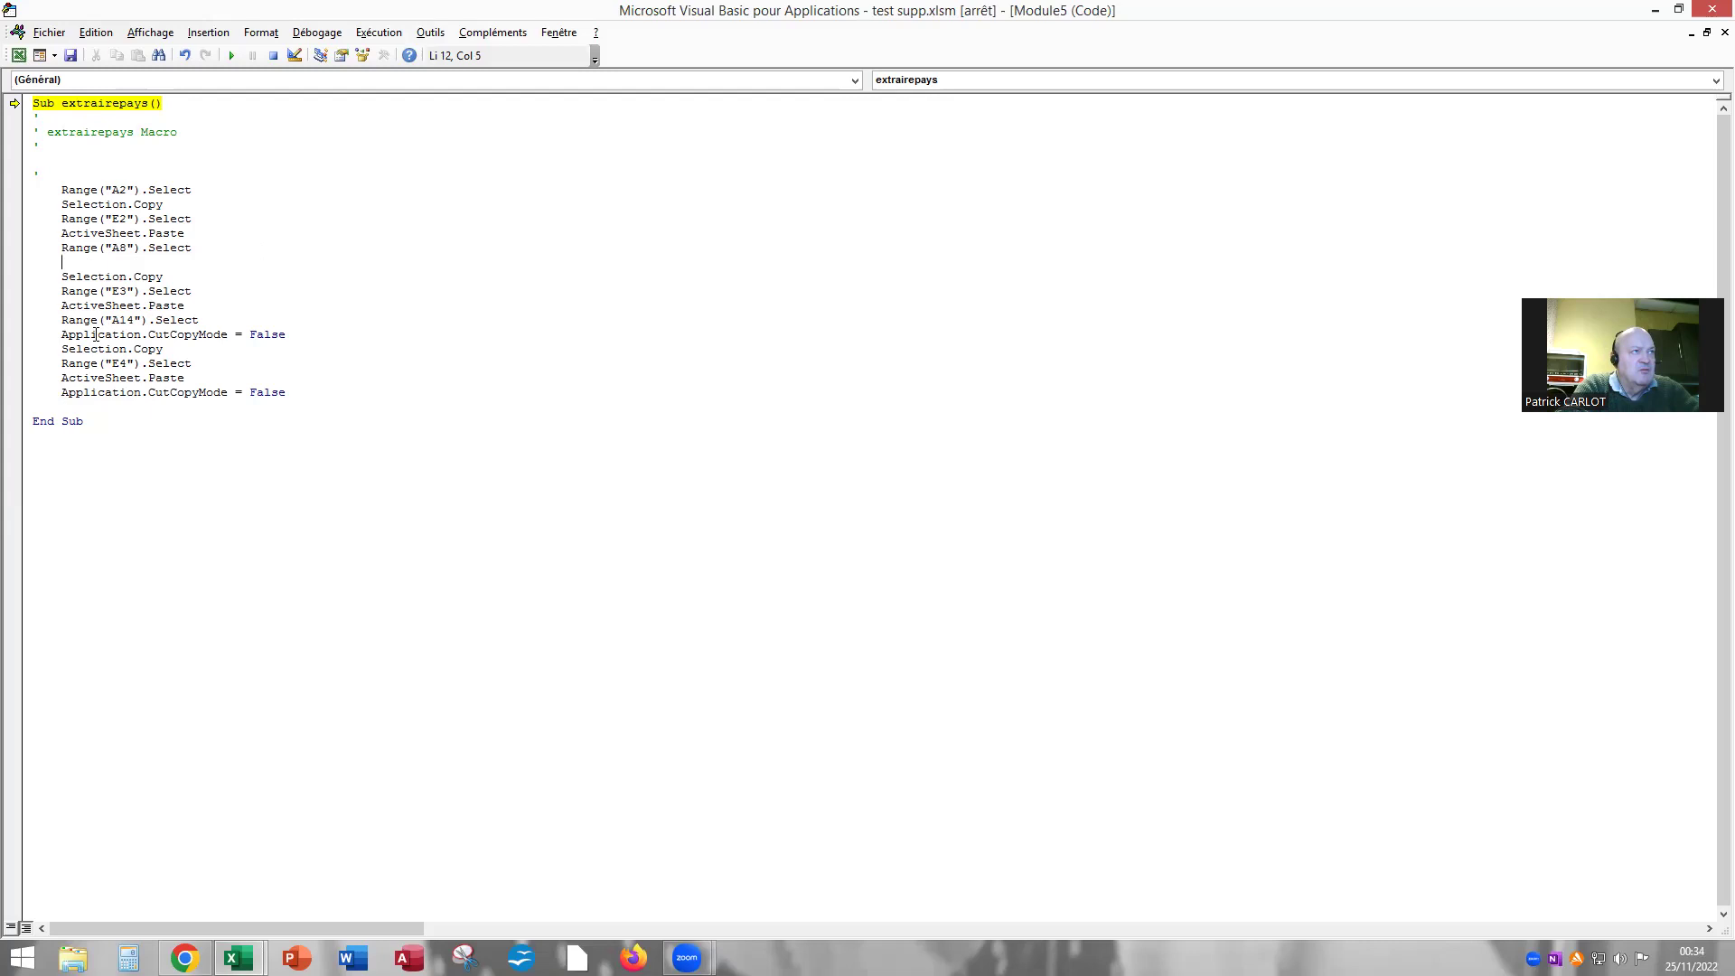
left_click_drag(62, 335, 285, 334)
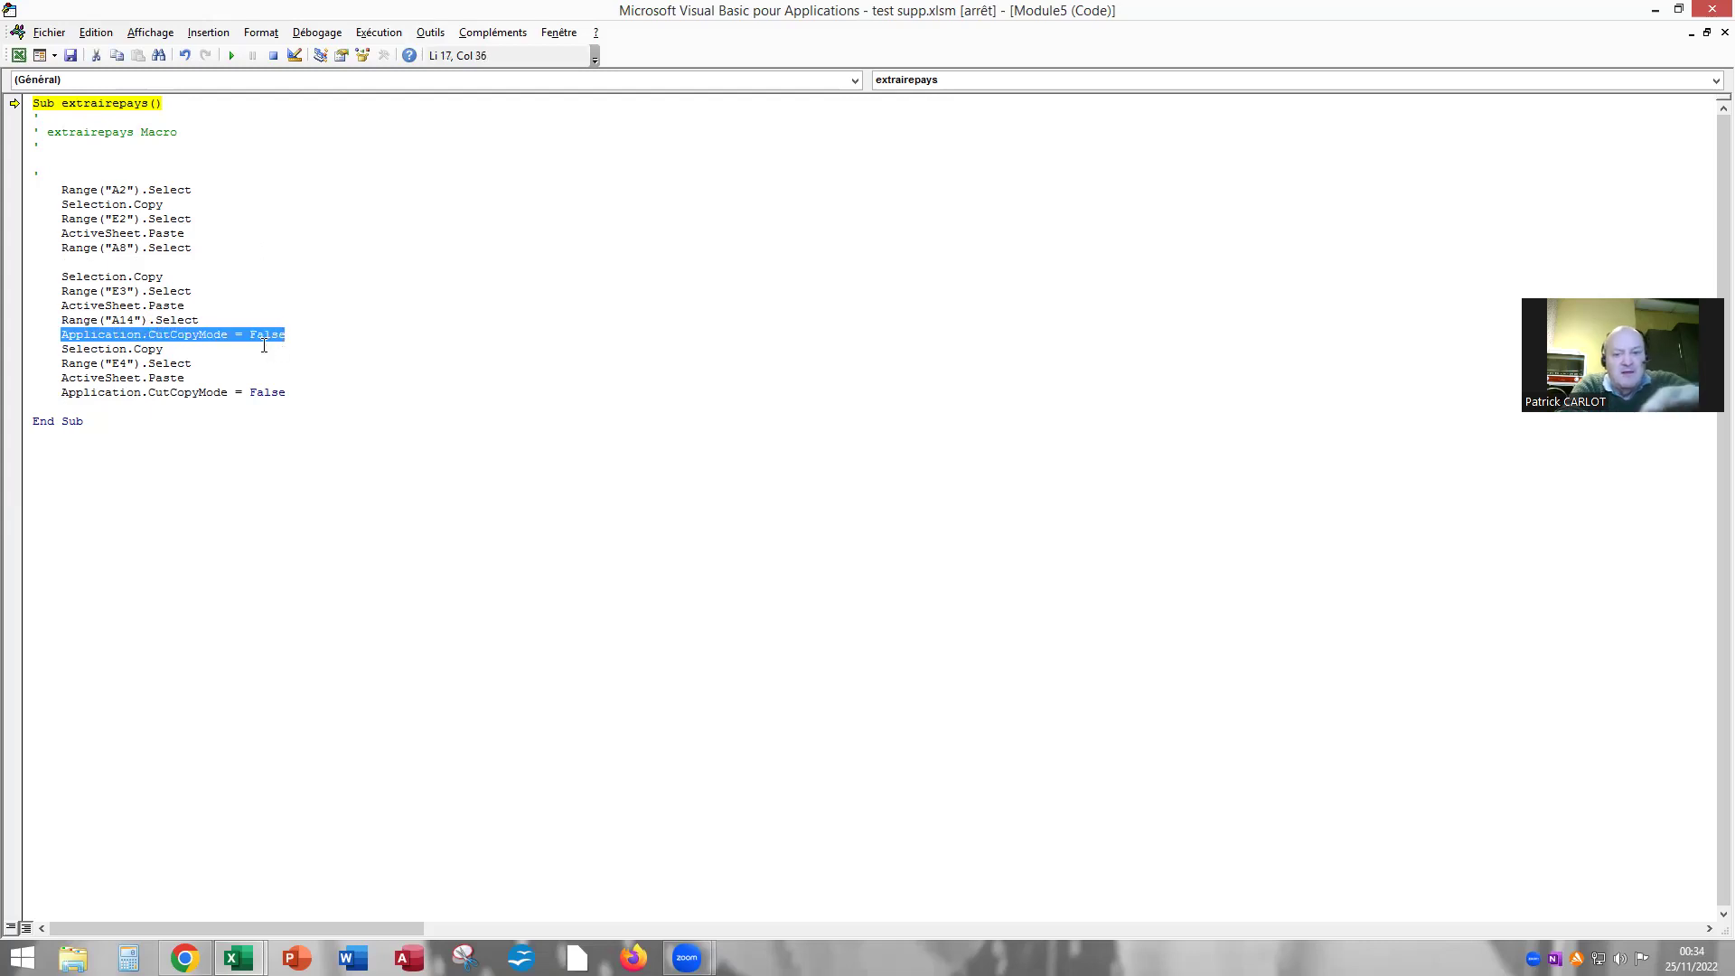
key("Delete")
left_click_drag(61, 392, 298, 396)
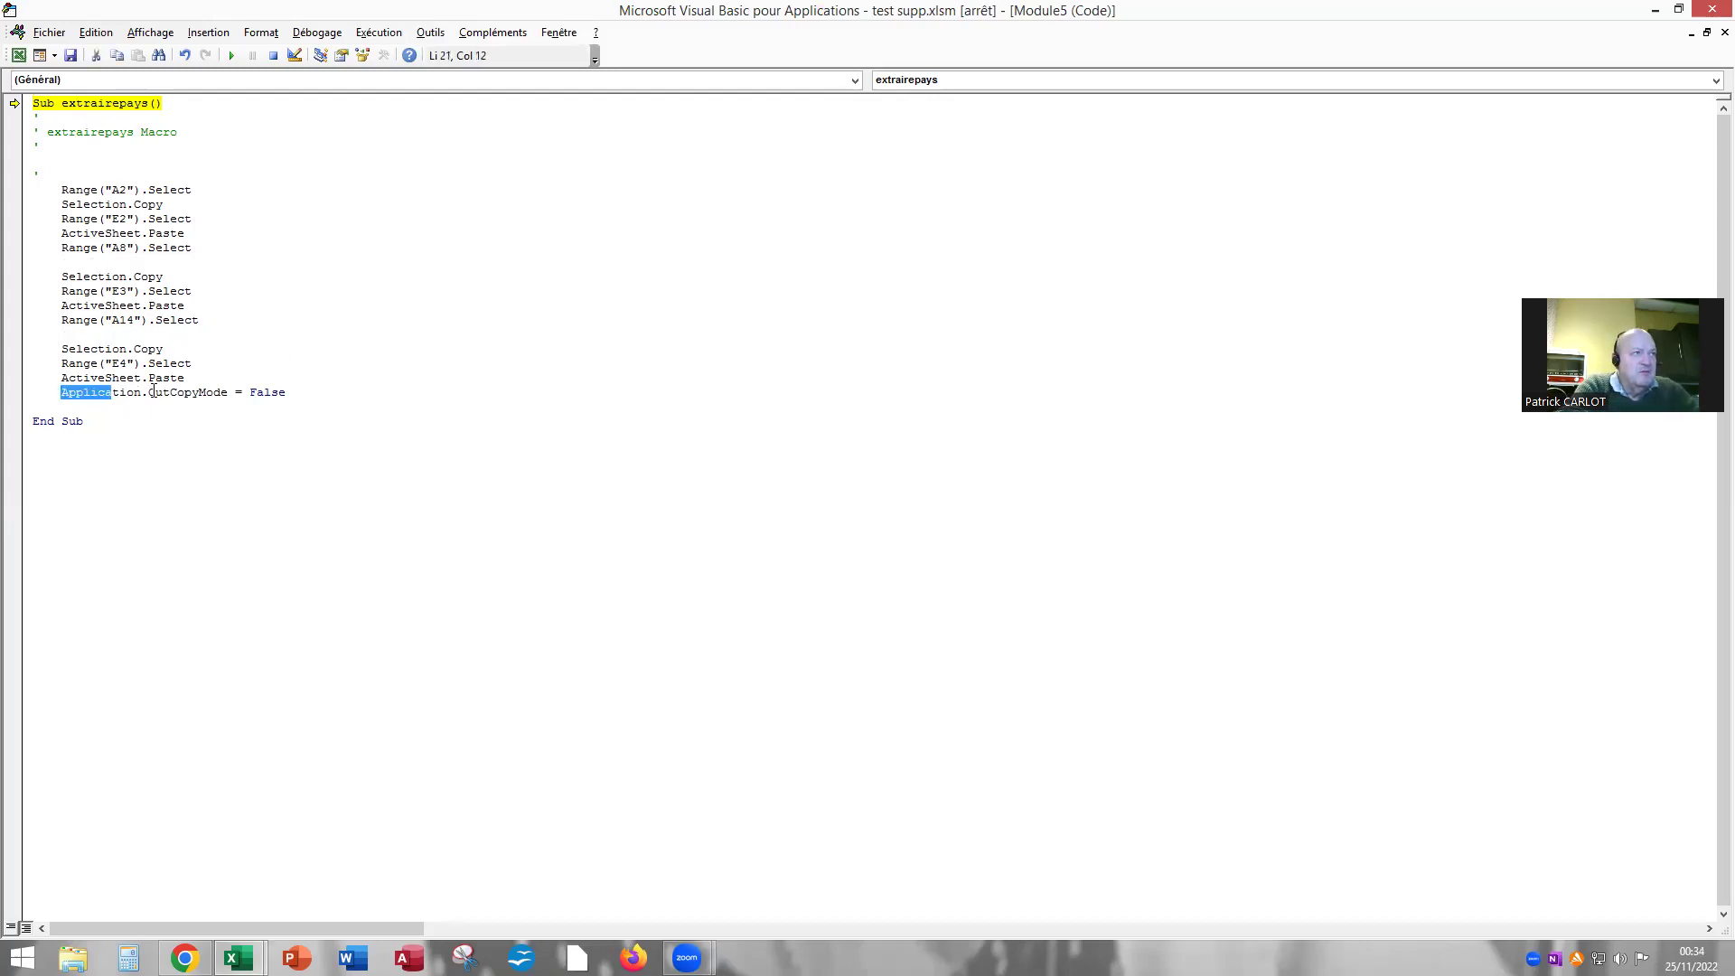
key("Delete")
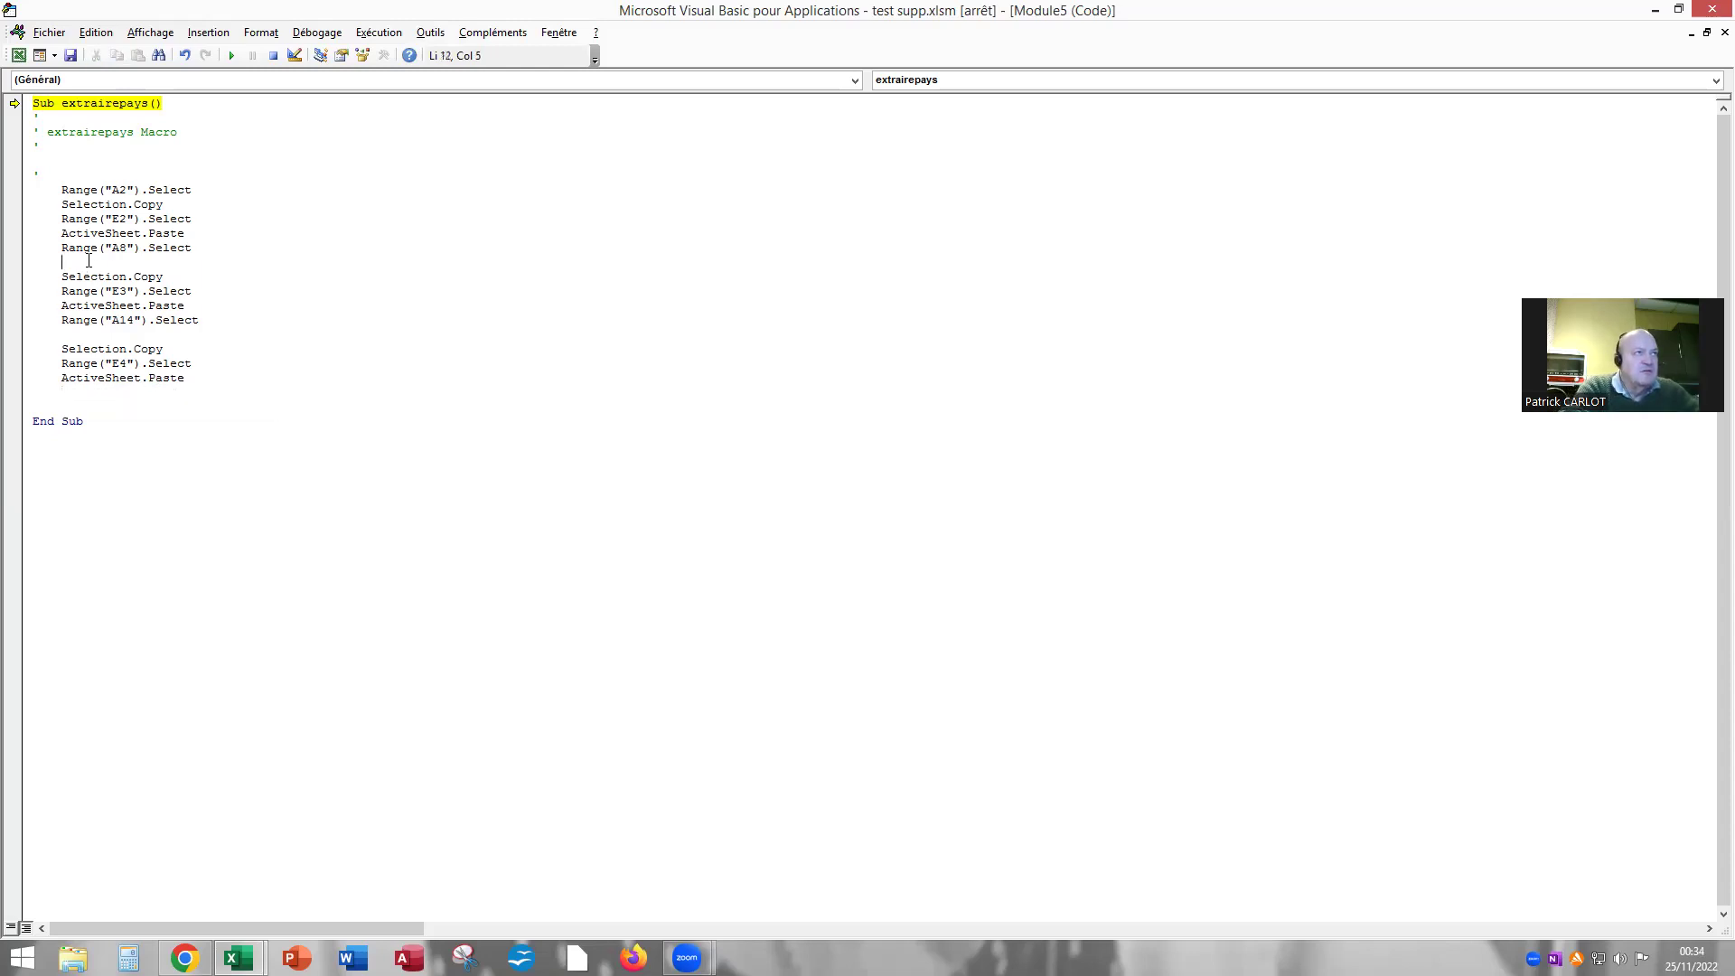
Remove leftover blank lines, realign the Selection.Copy lines, and close the editor to stop debugging.
key("Delete")
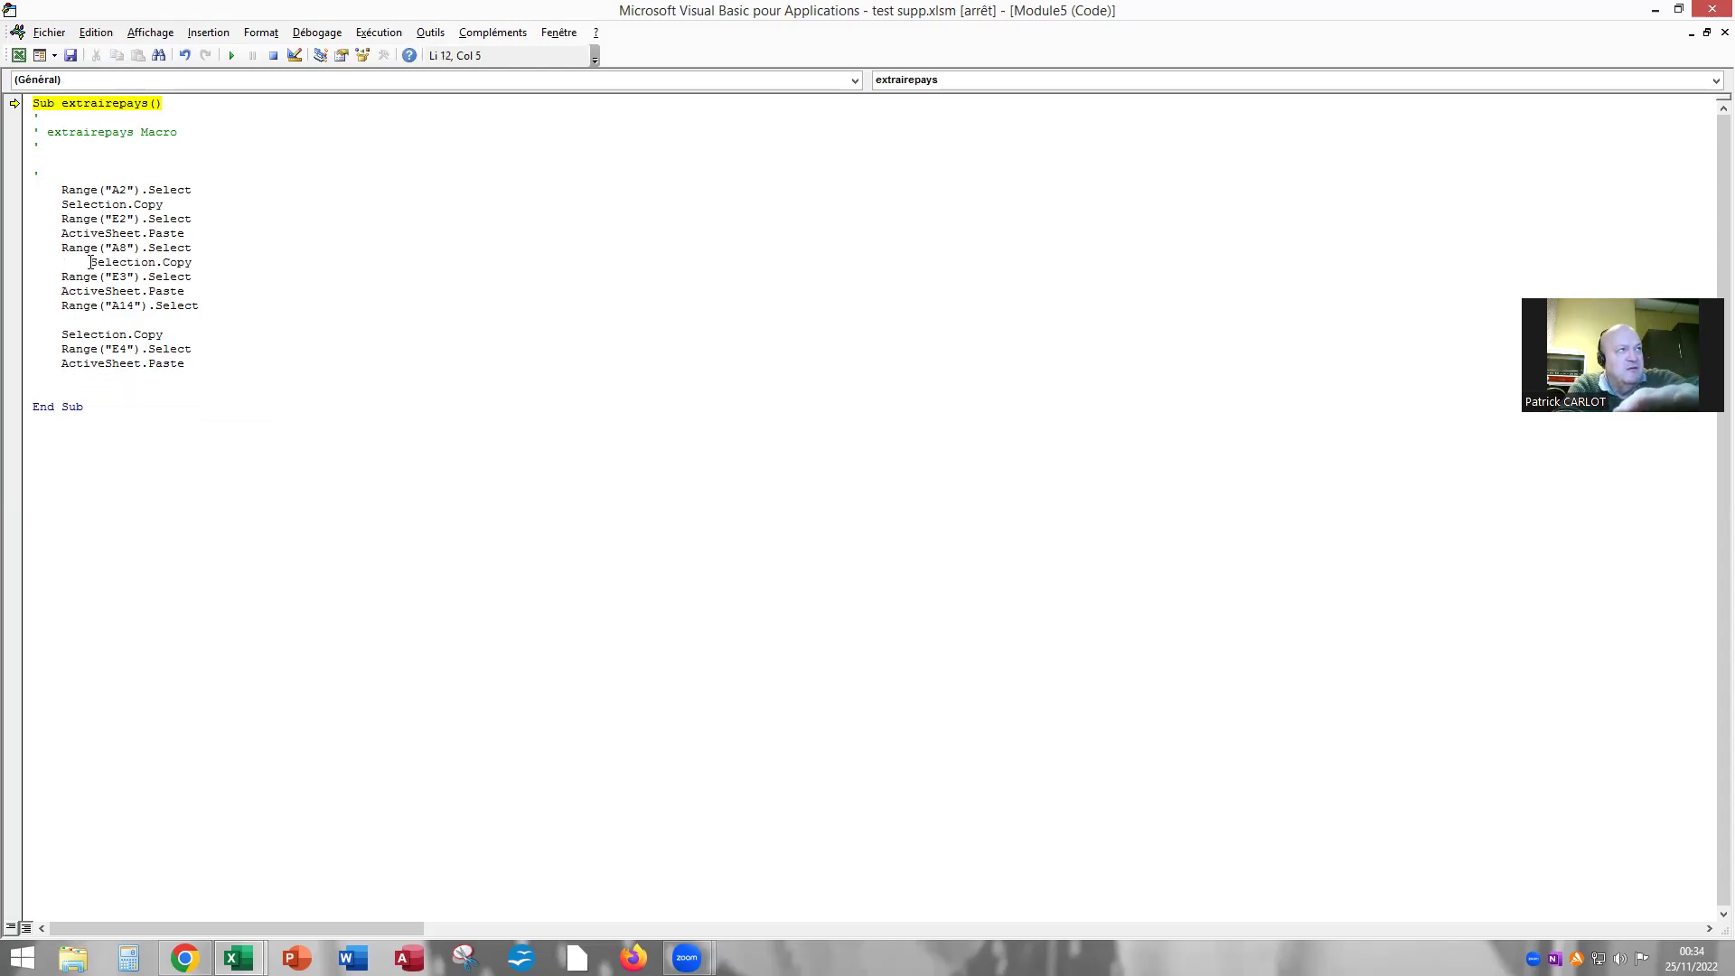
key("shift+Tab")
key("Delete")
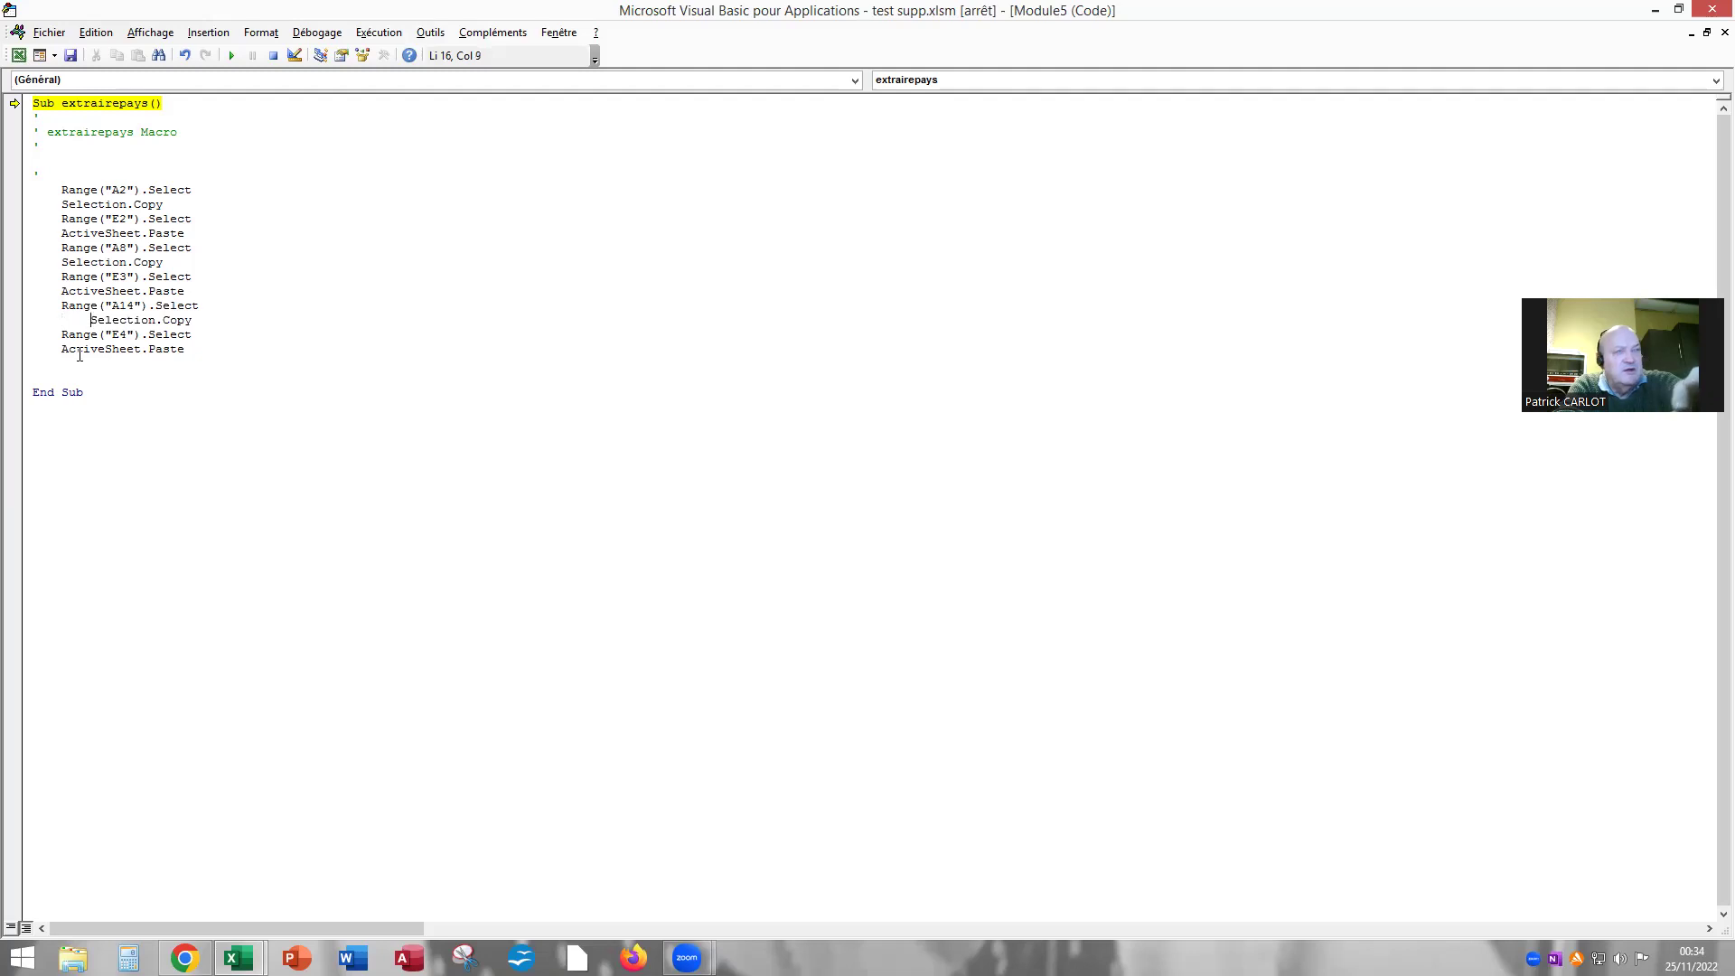
key("Delete")
key("Delete")
key("Delete")
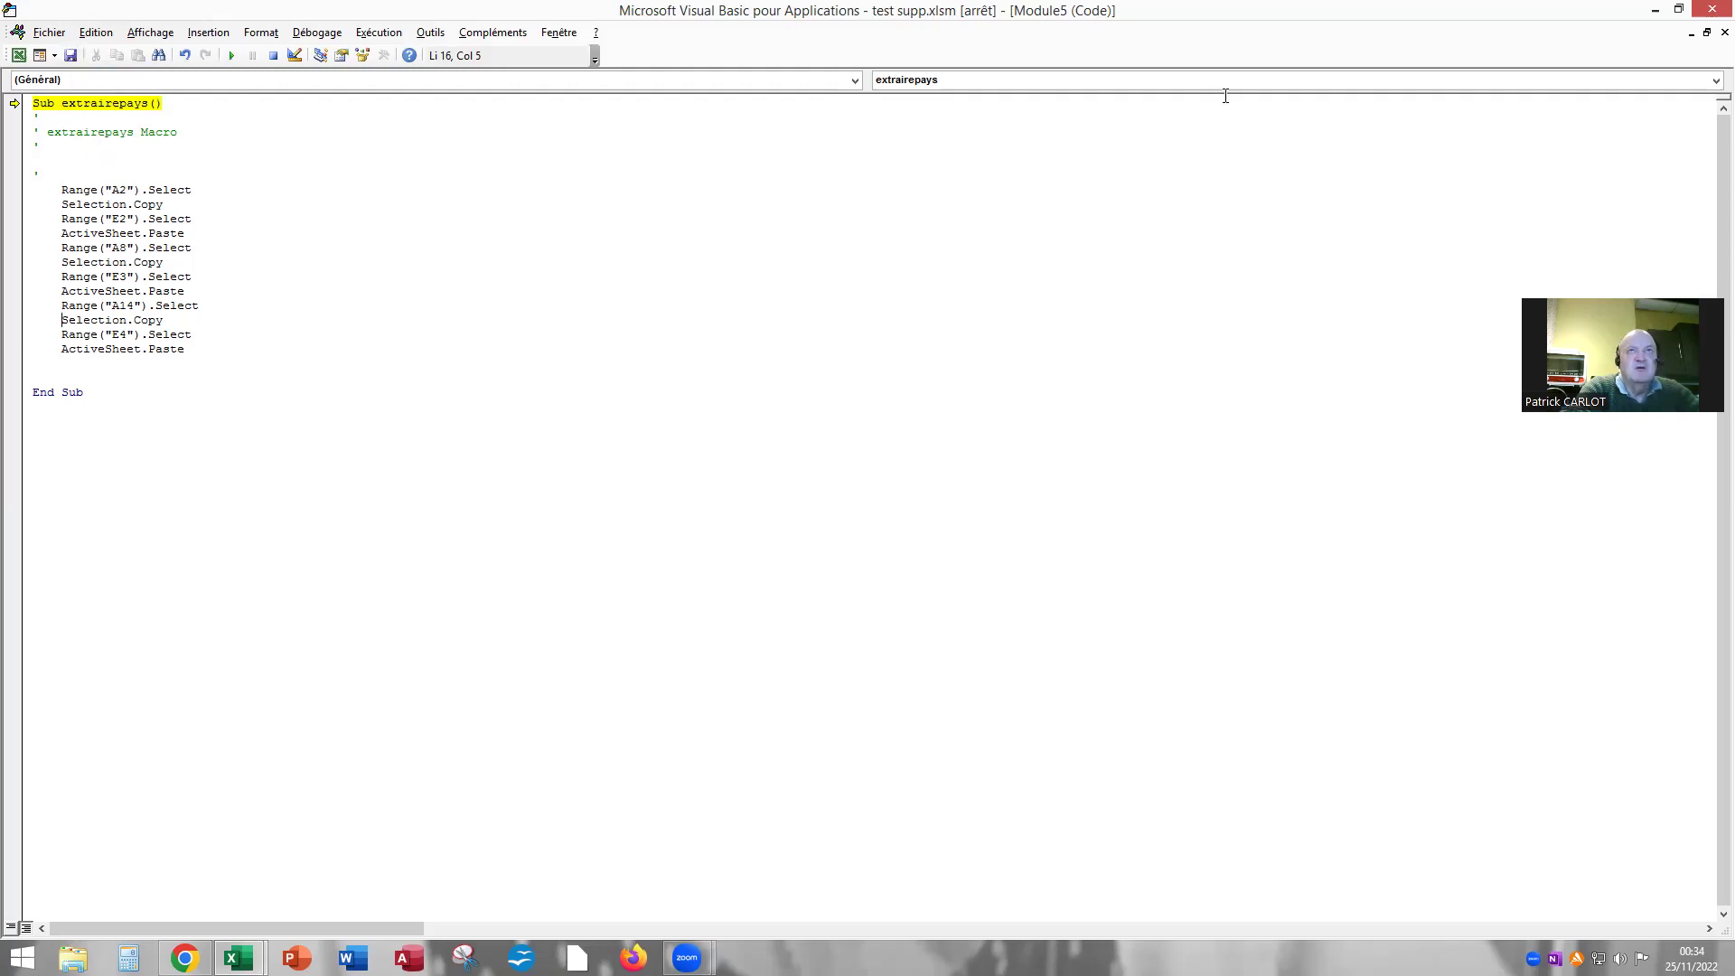
left_click(1711, 9)
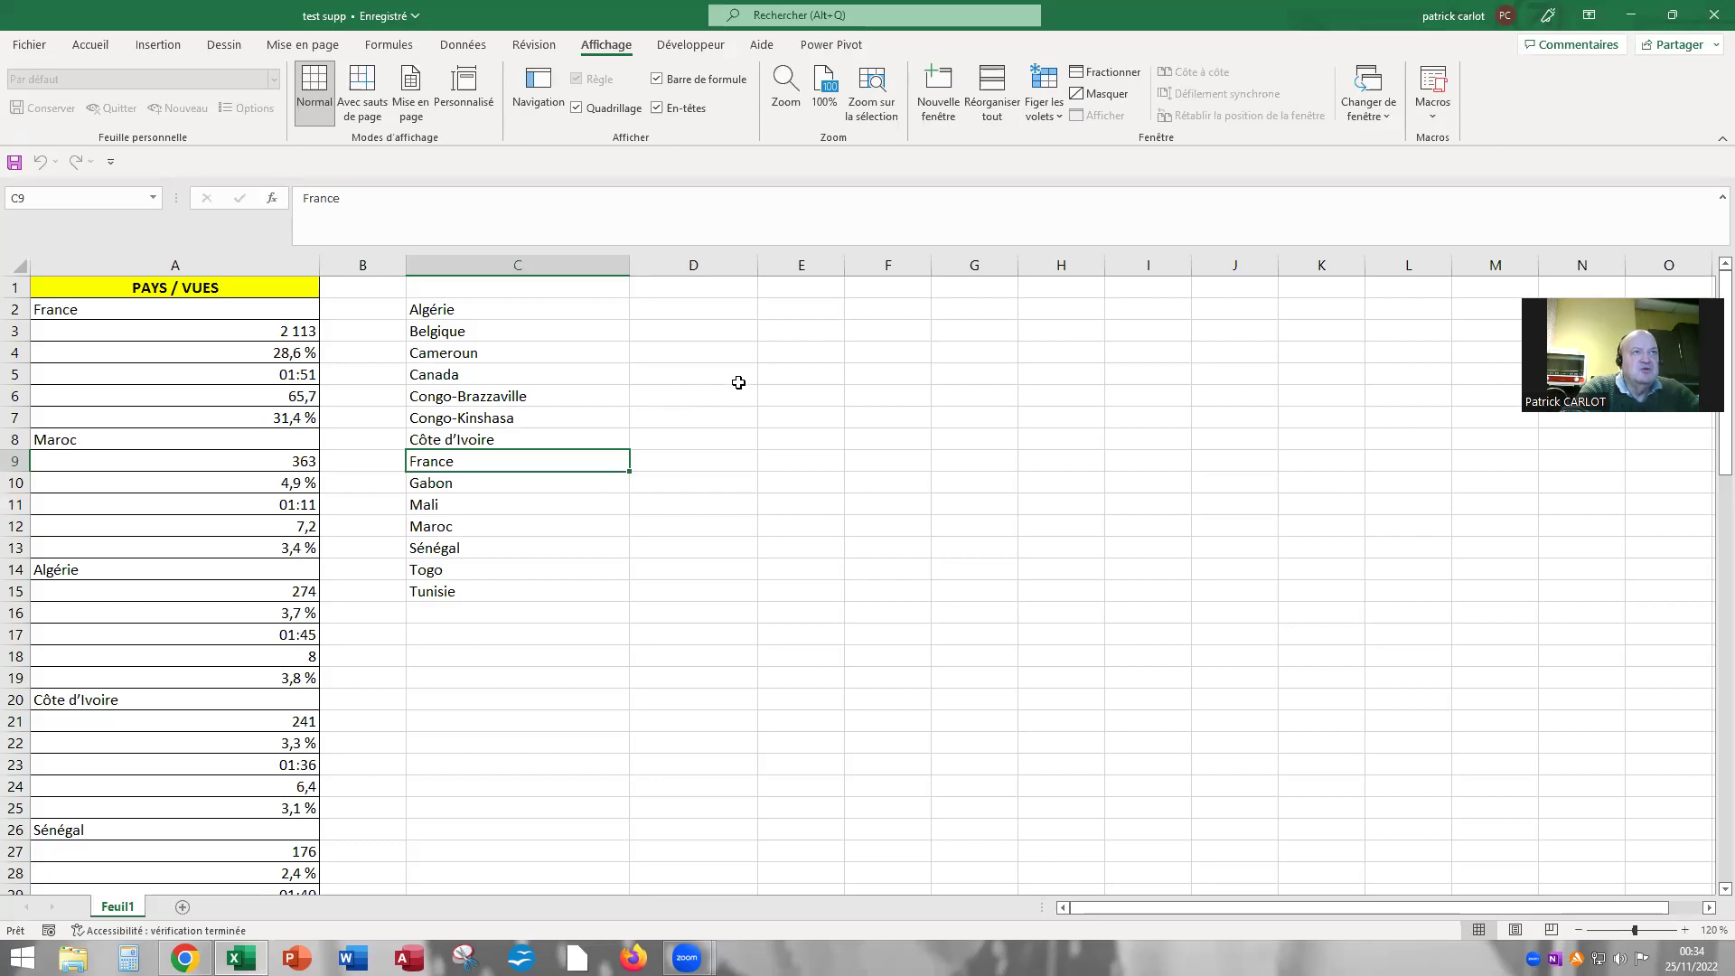
Run the cleaned extrairepays macro as a test.
left_click(1436, 113)
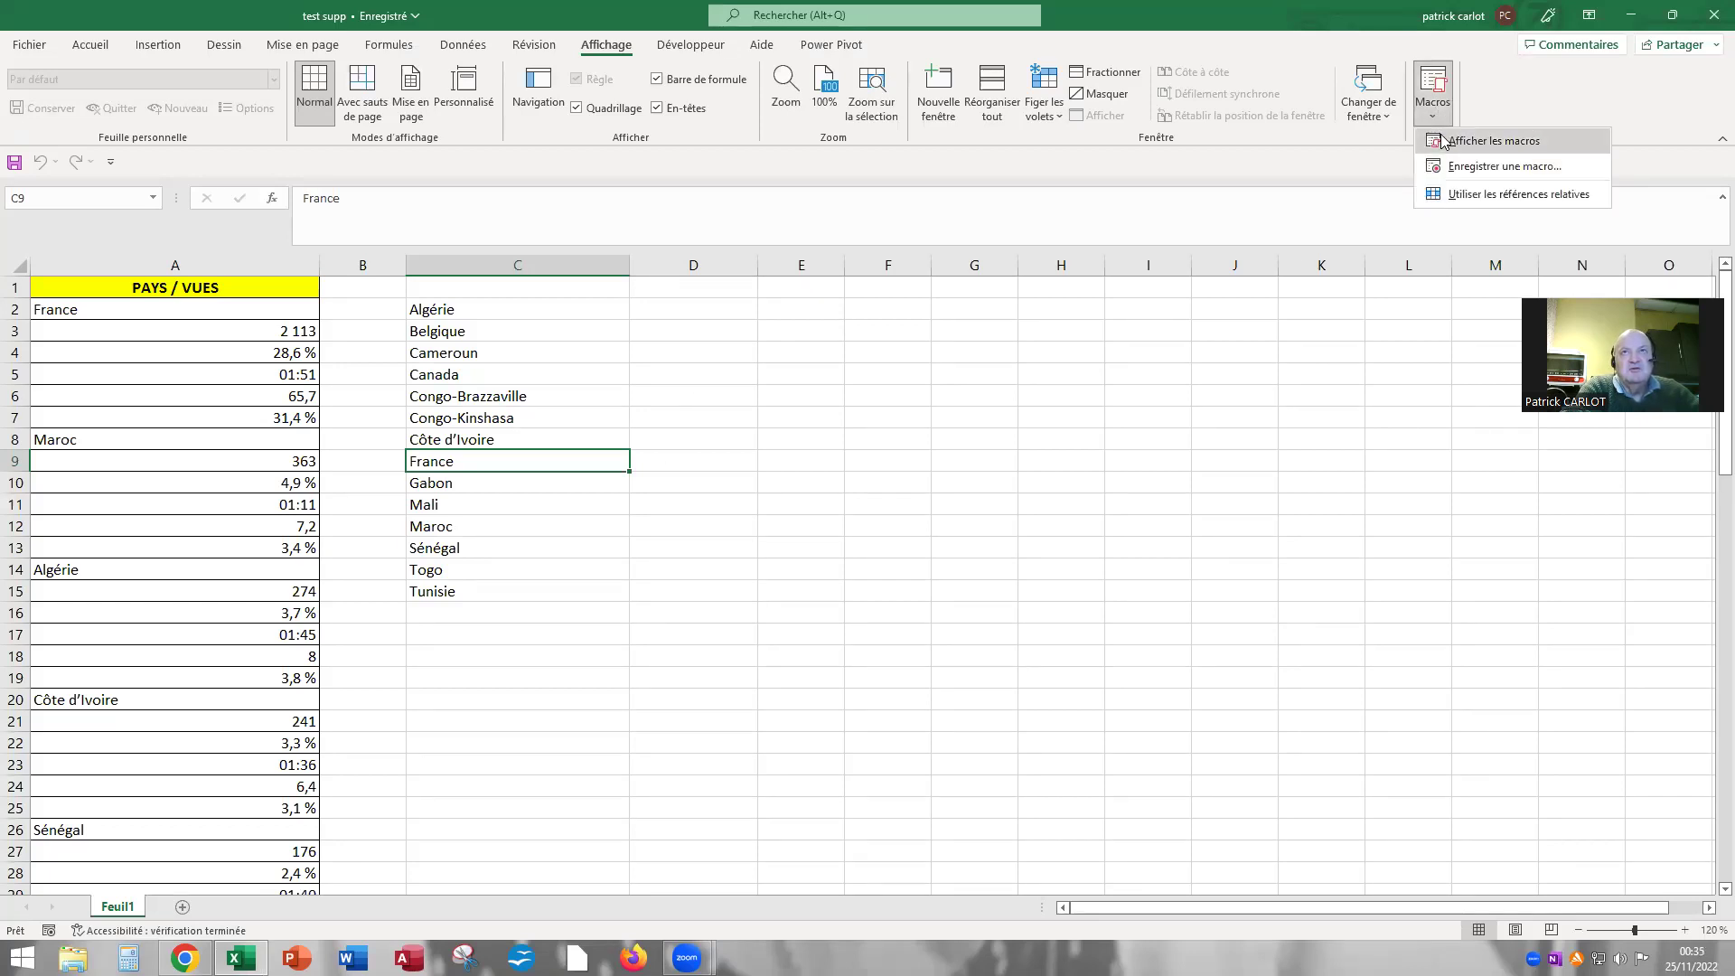
left_click(1444, 141)
left_click(1020, 176)
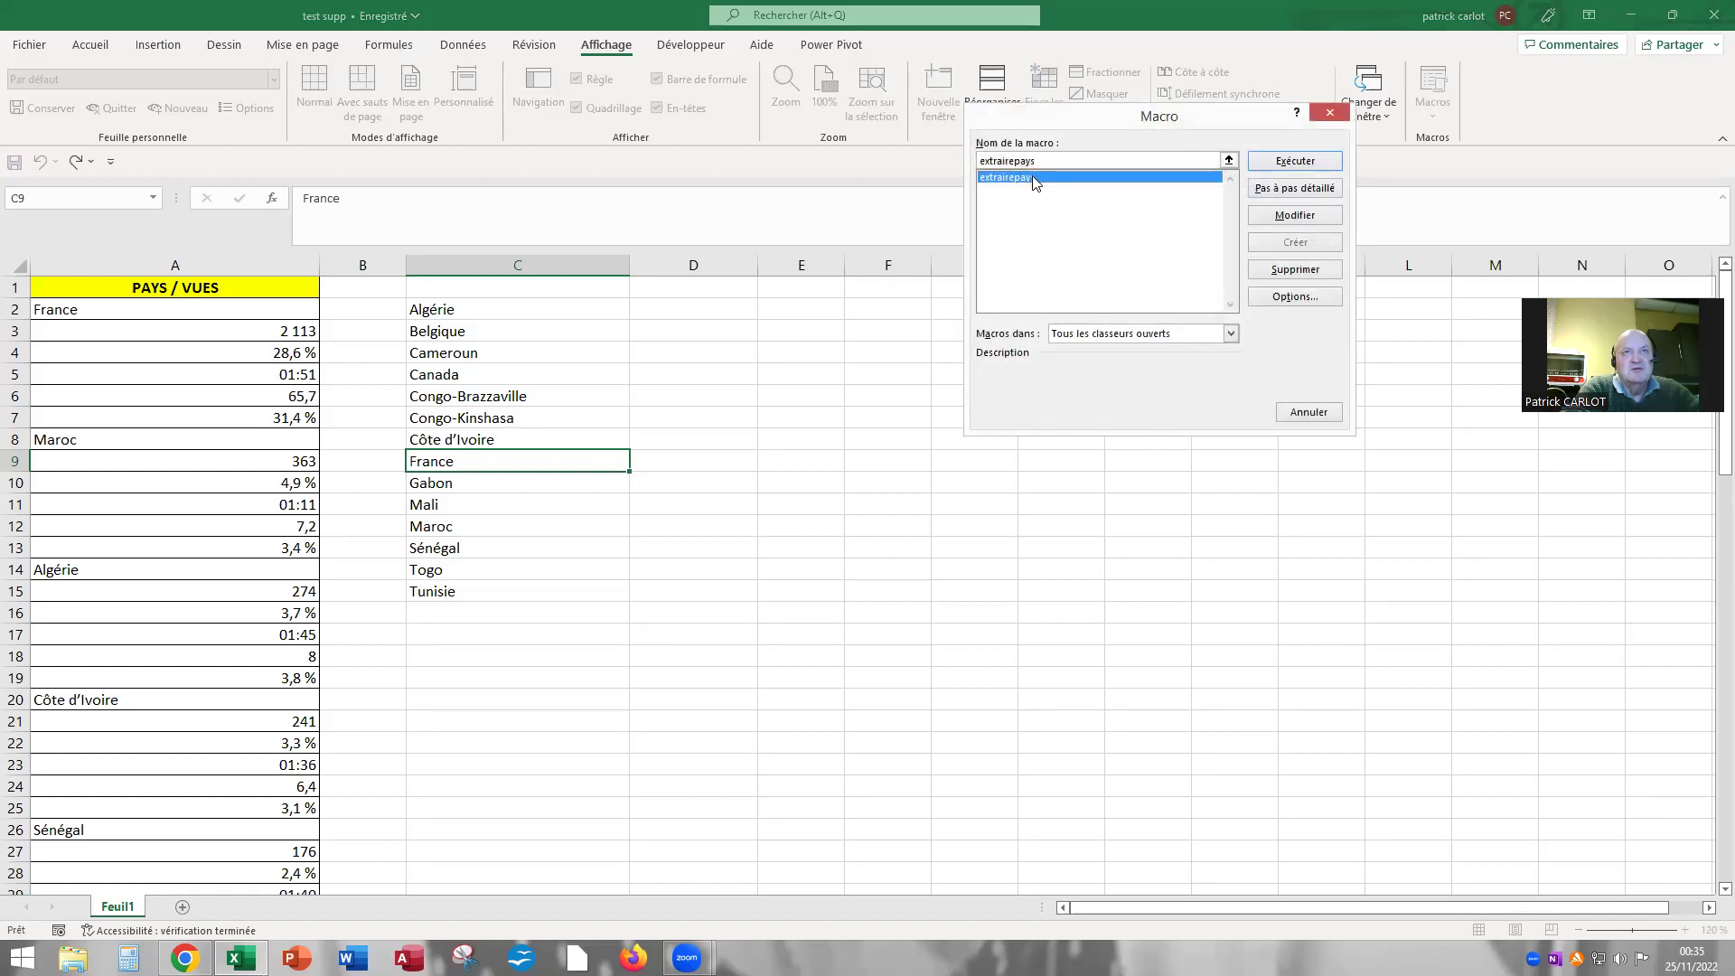
left_click(1294, 162)
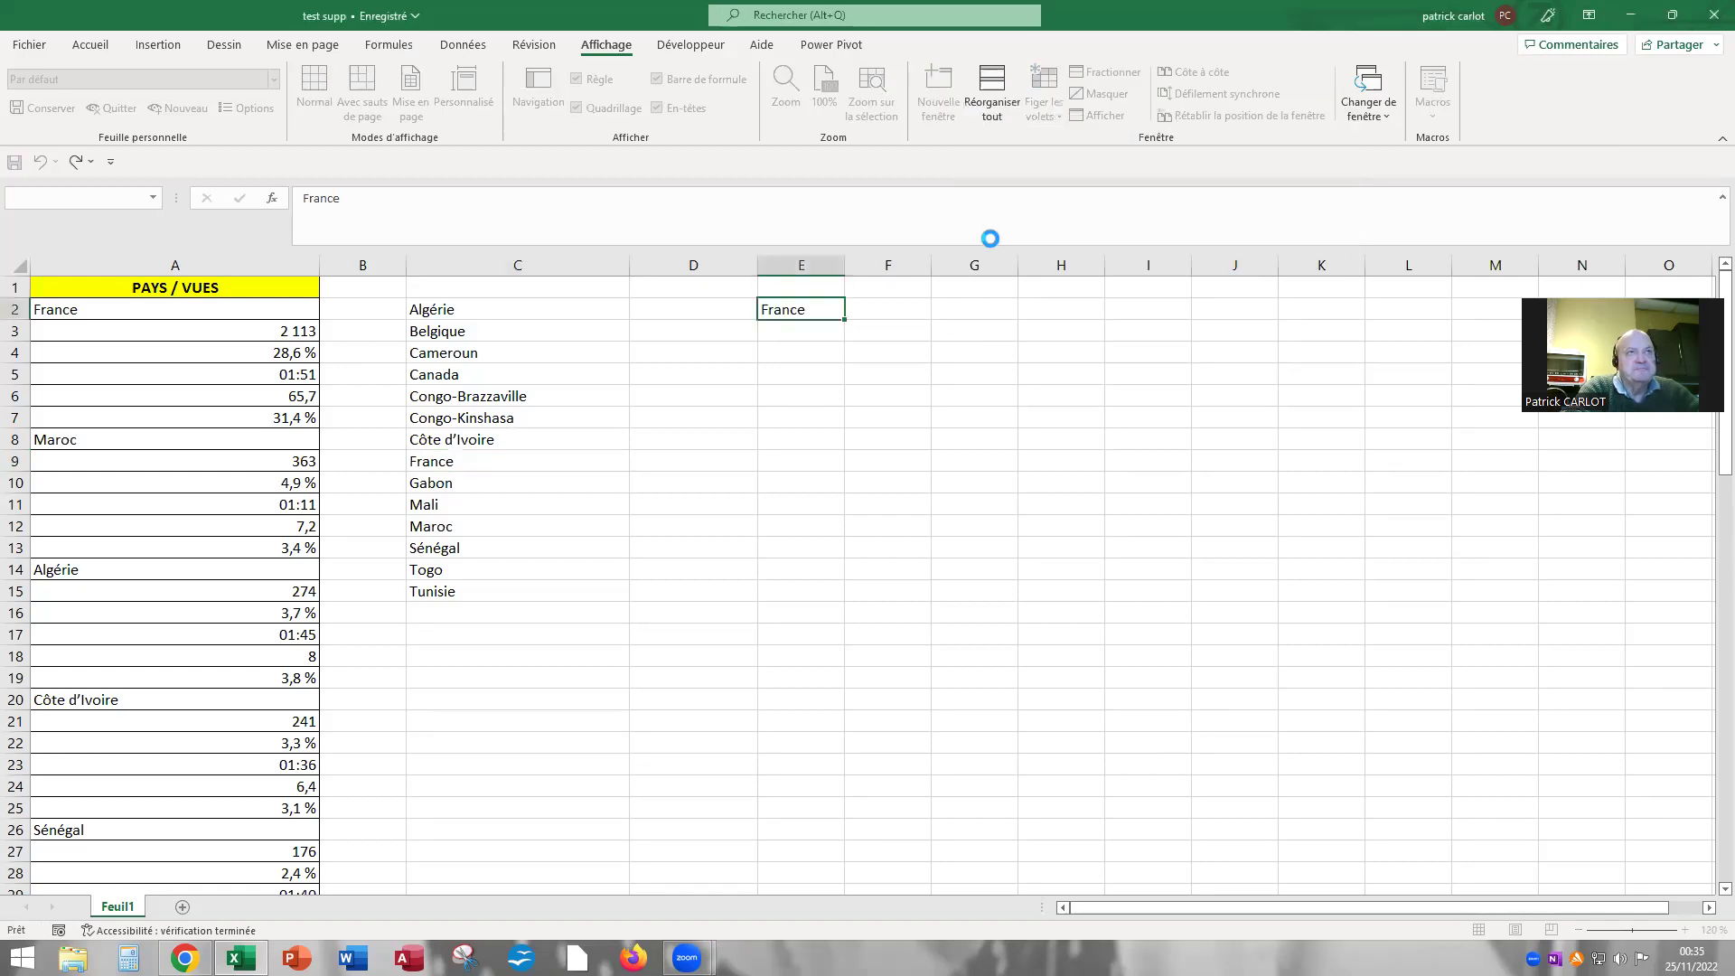
Cancel the pending copy and delete column E again.
key("Escape")
left_click(800, 264)
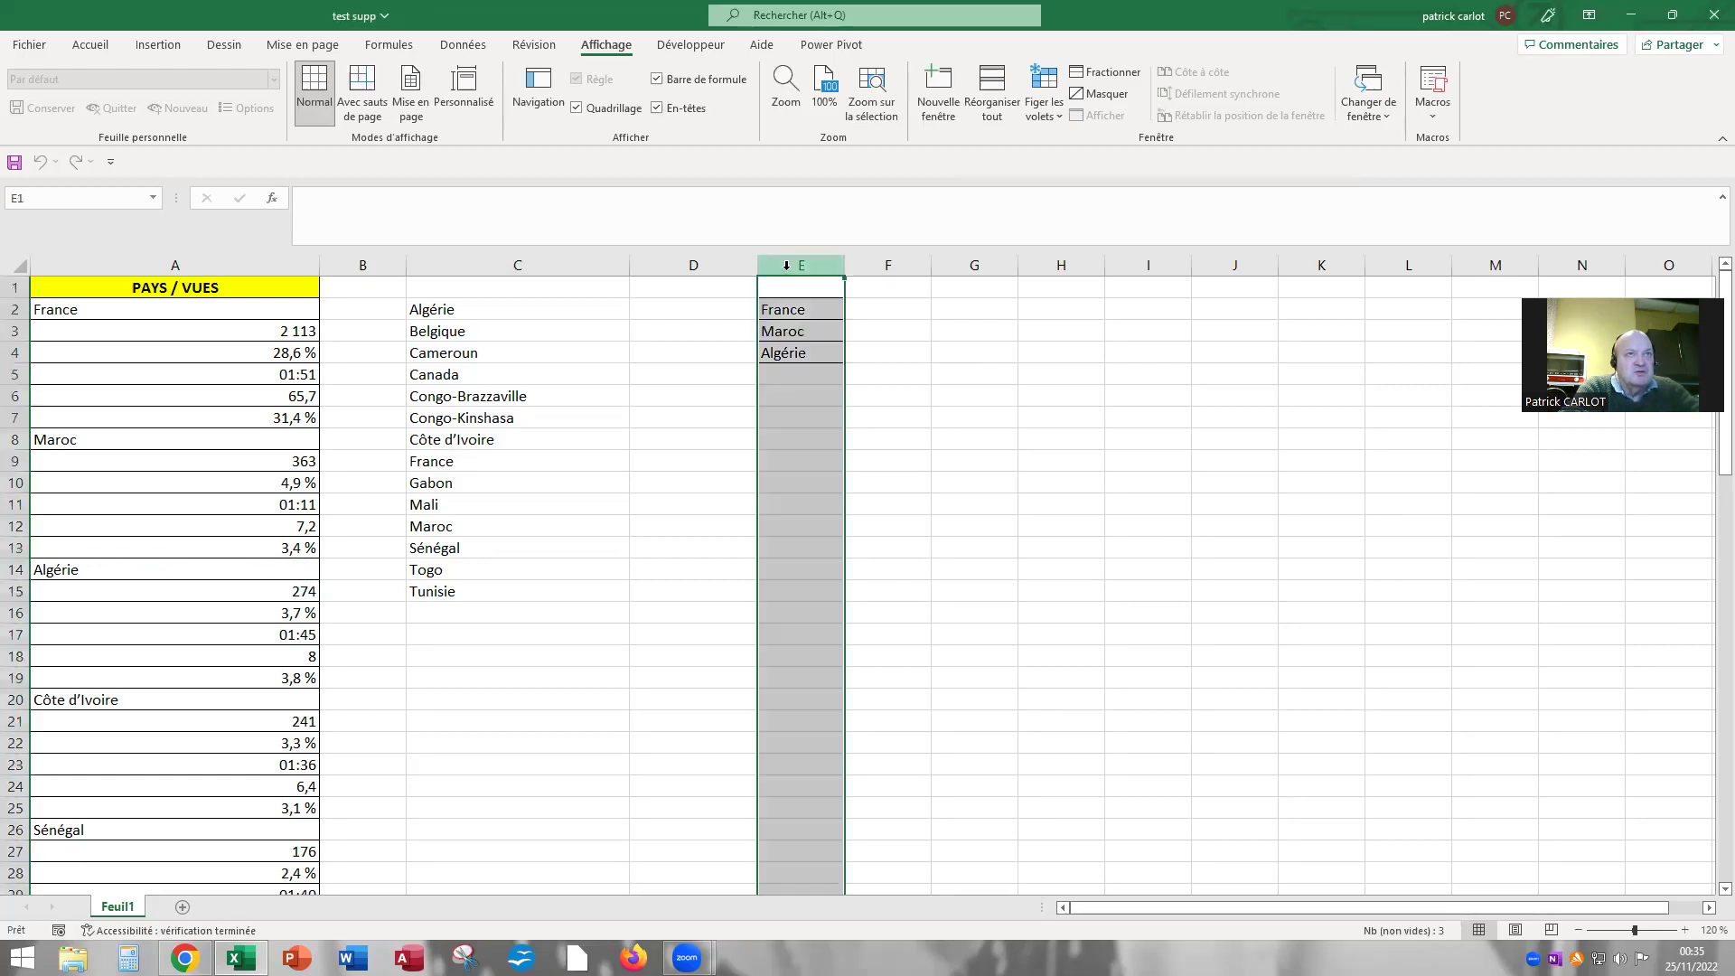
right_click(793, 269)
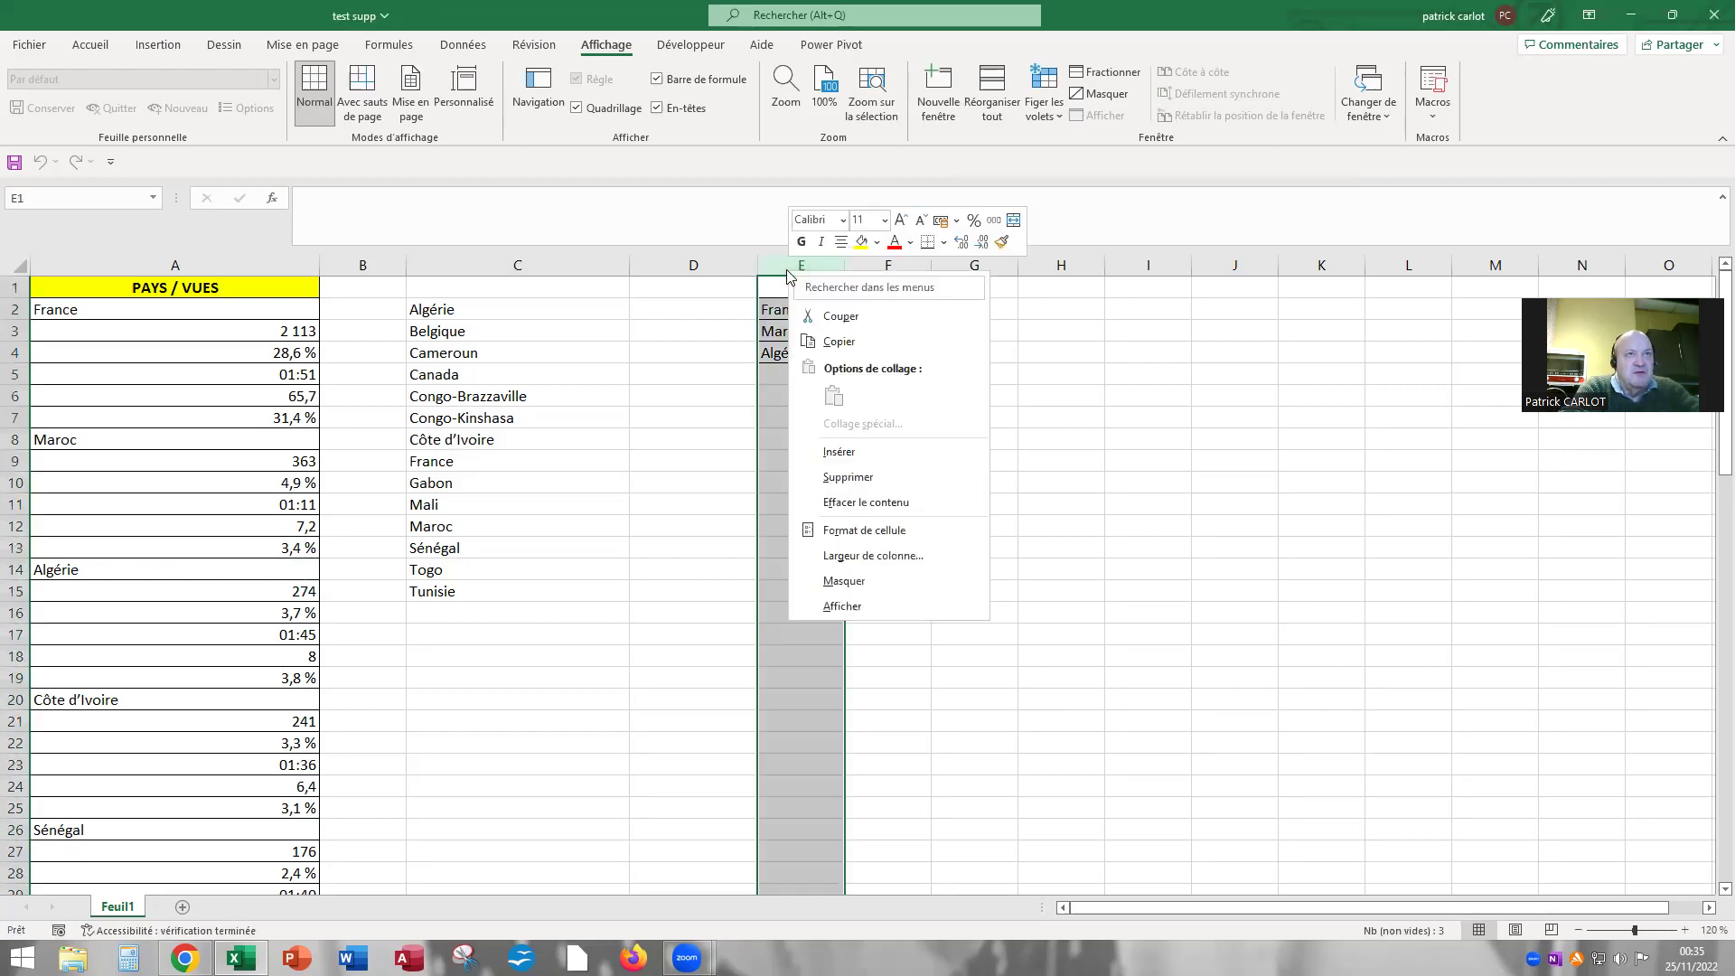
left_click(850, 488)
left_click(709, 496)
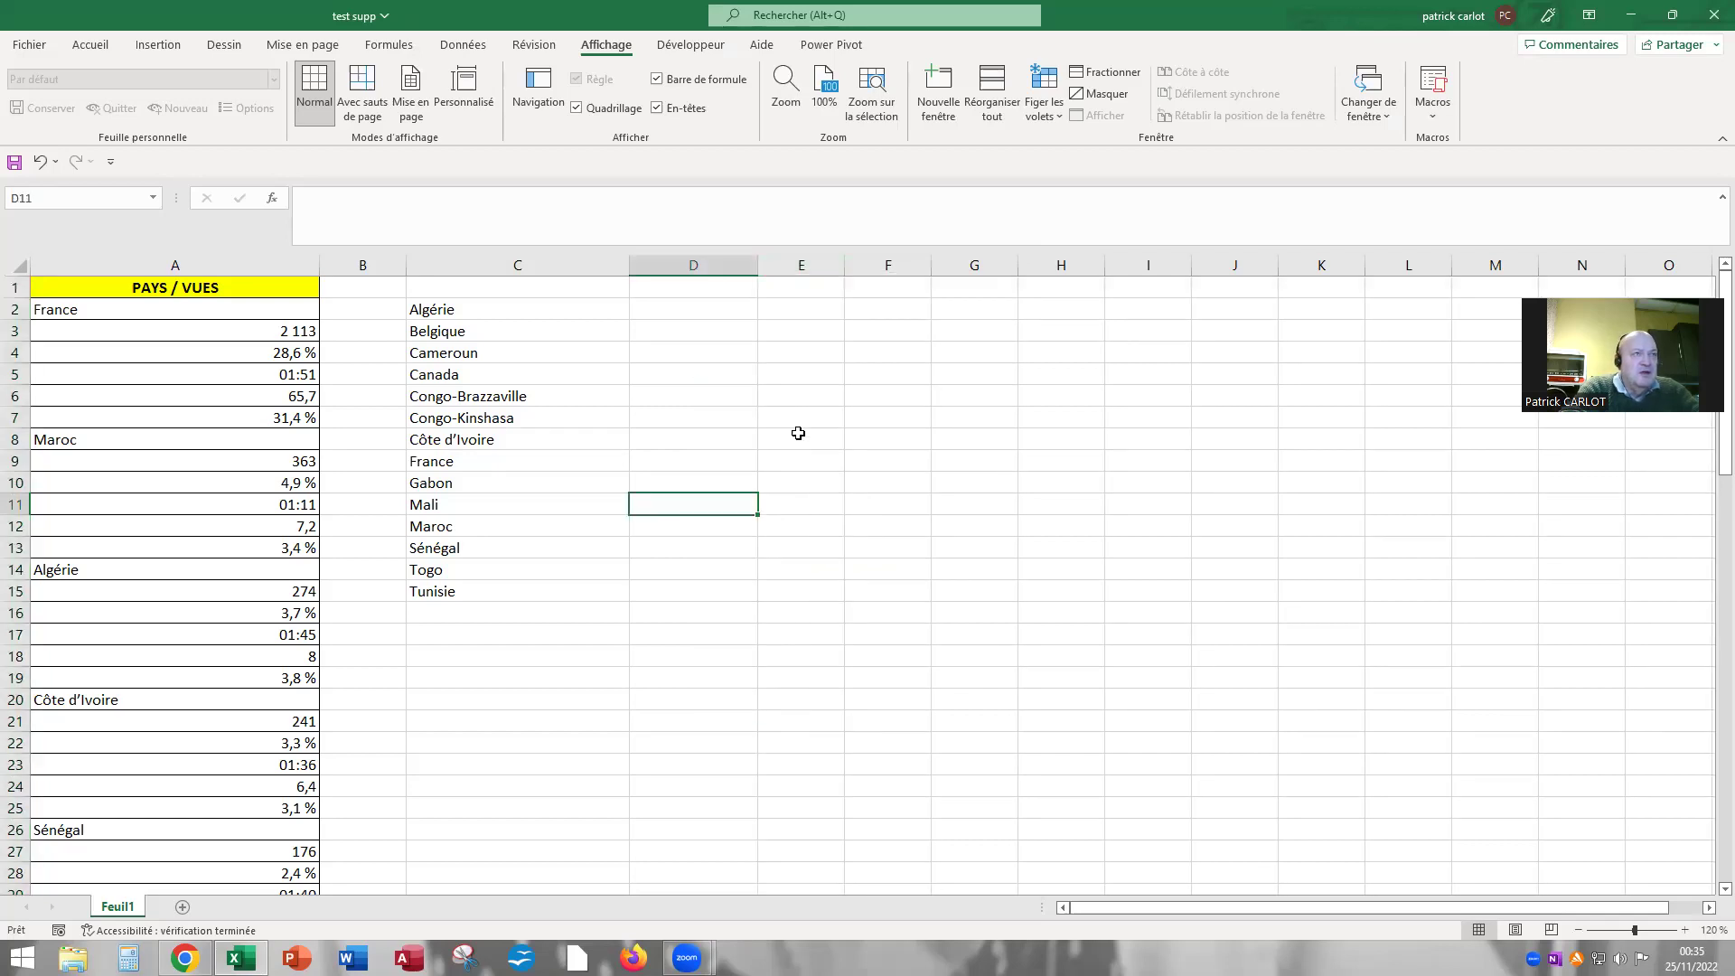
Open extrairepays for line-by-line execution in the VBA editor.
left_click(1431, 109)
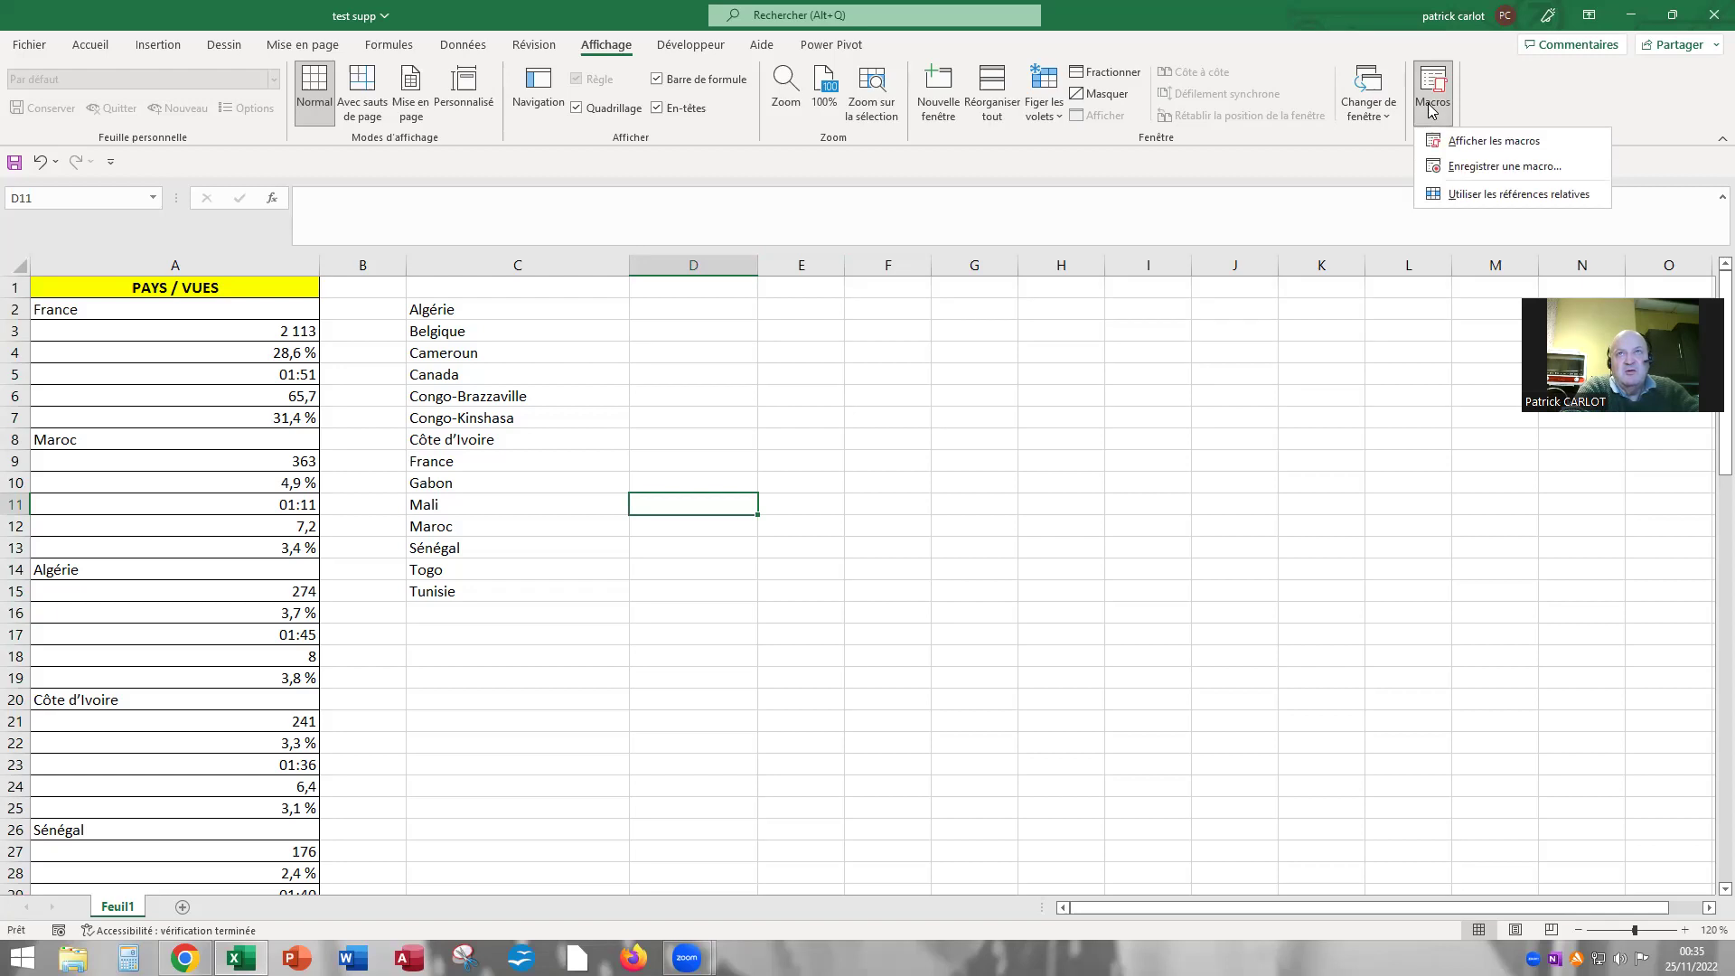
left_click(1435, 143)
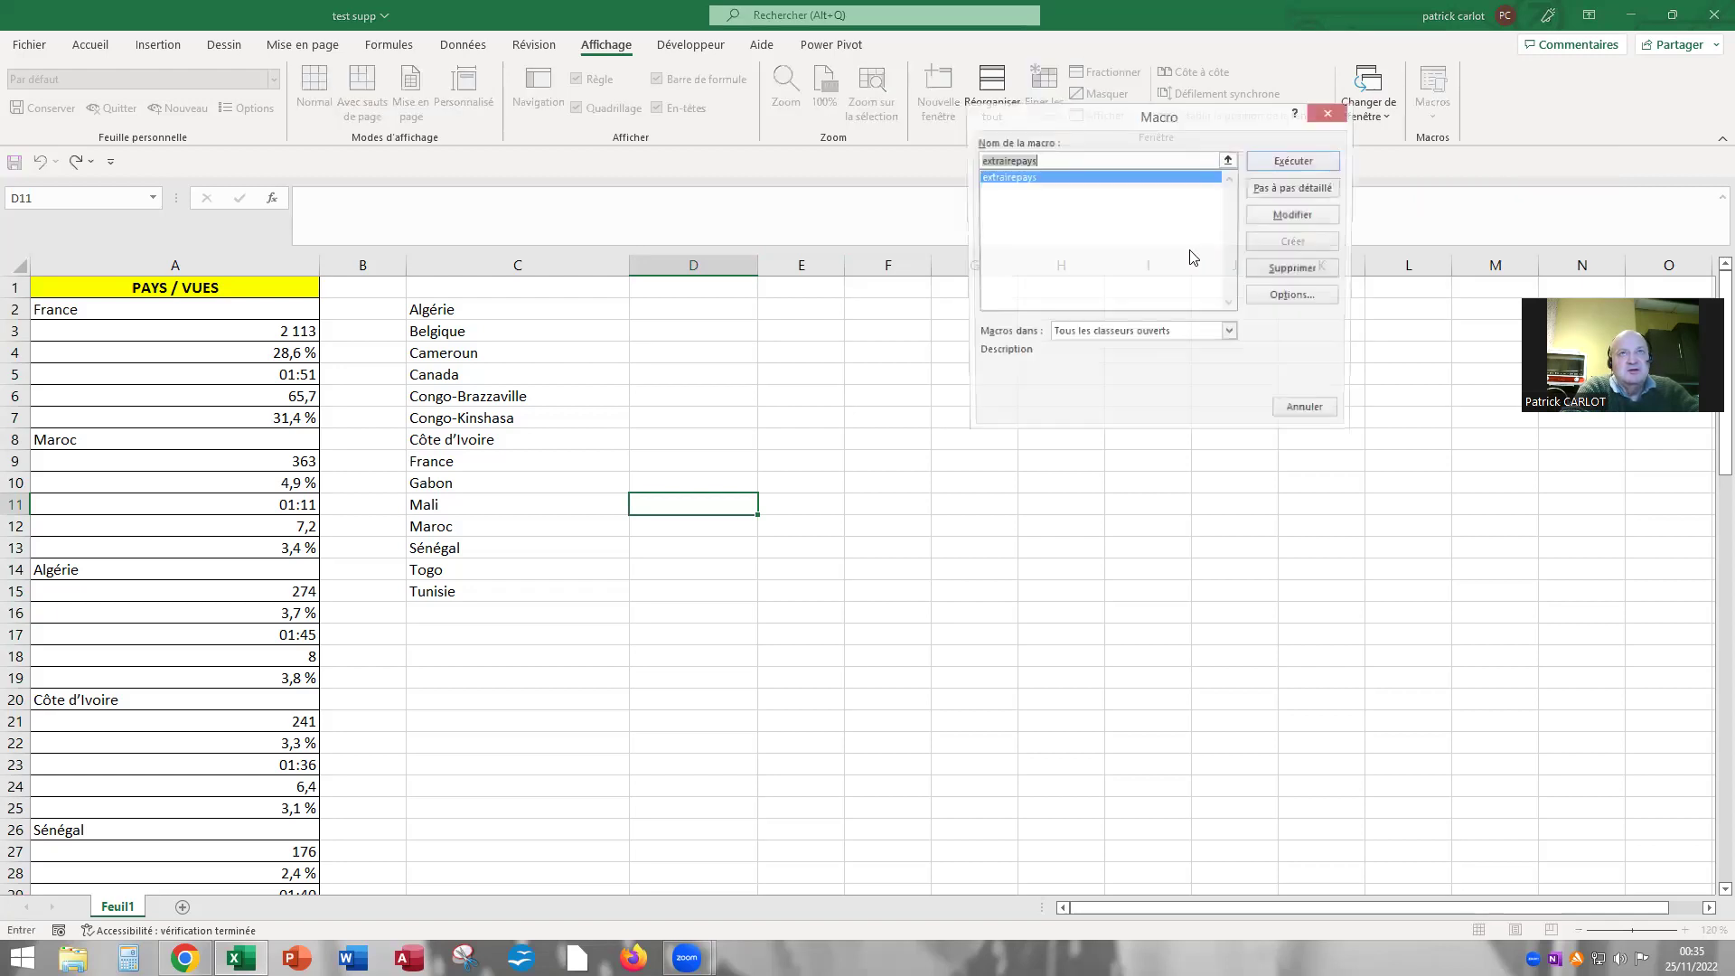
left_click(1008, 179)
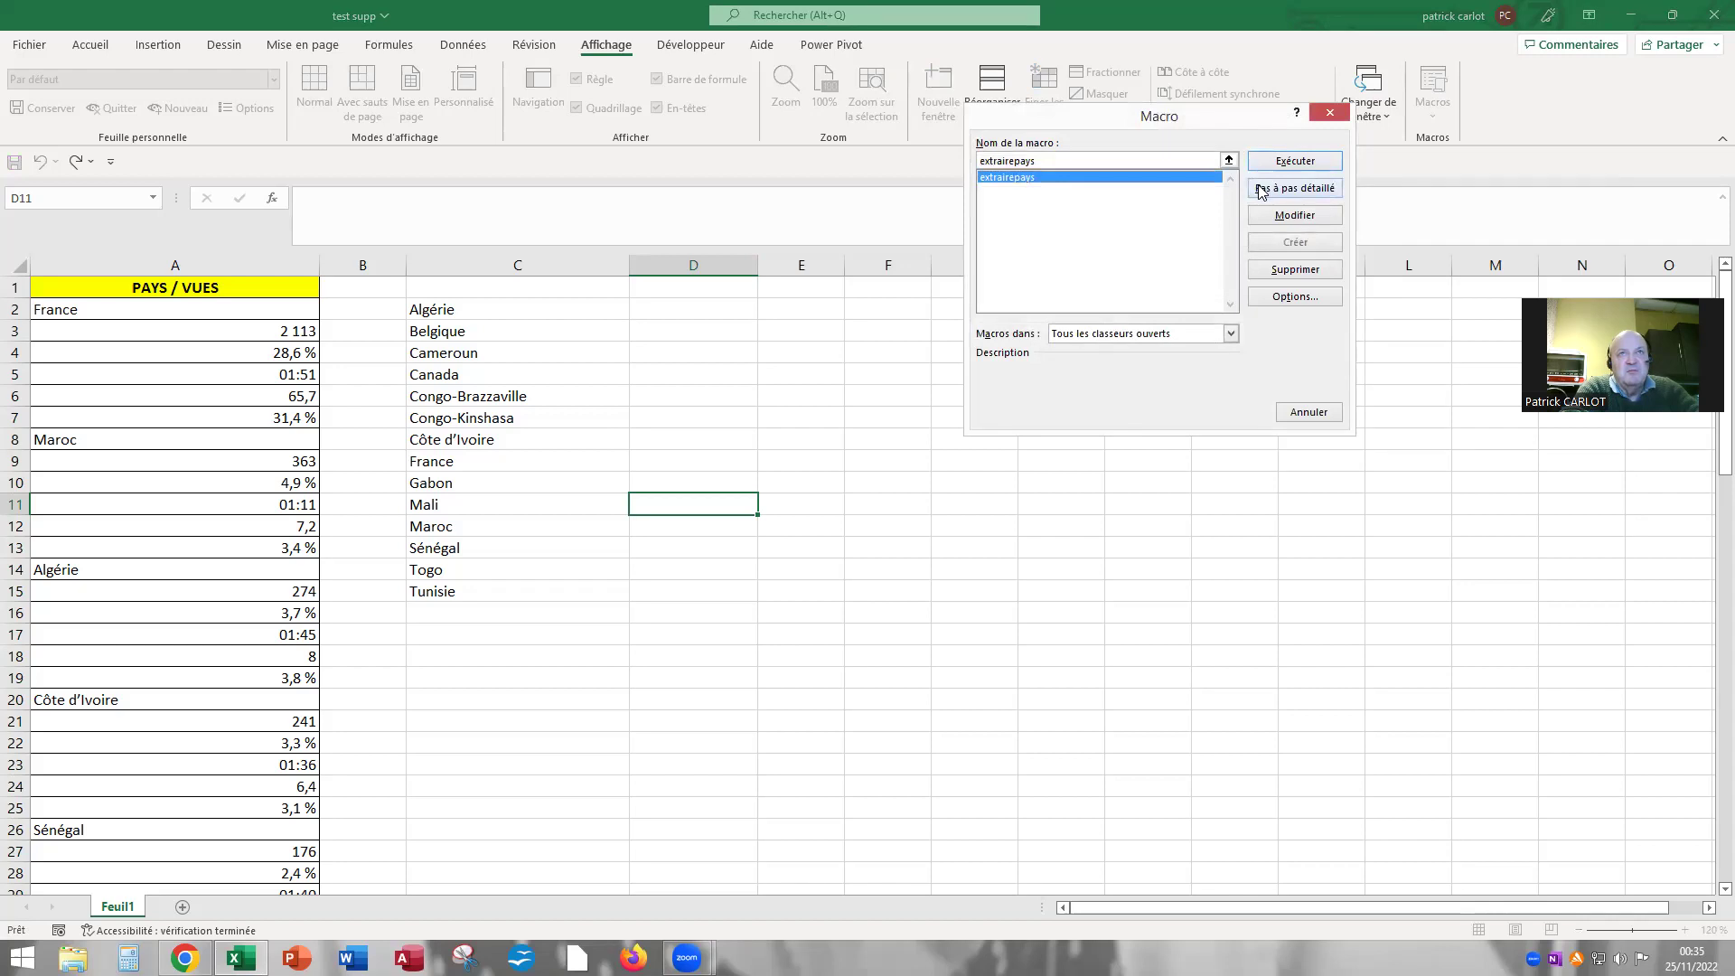
left_click(1260, 191)
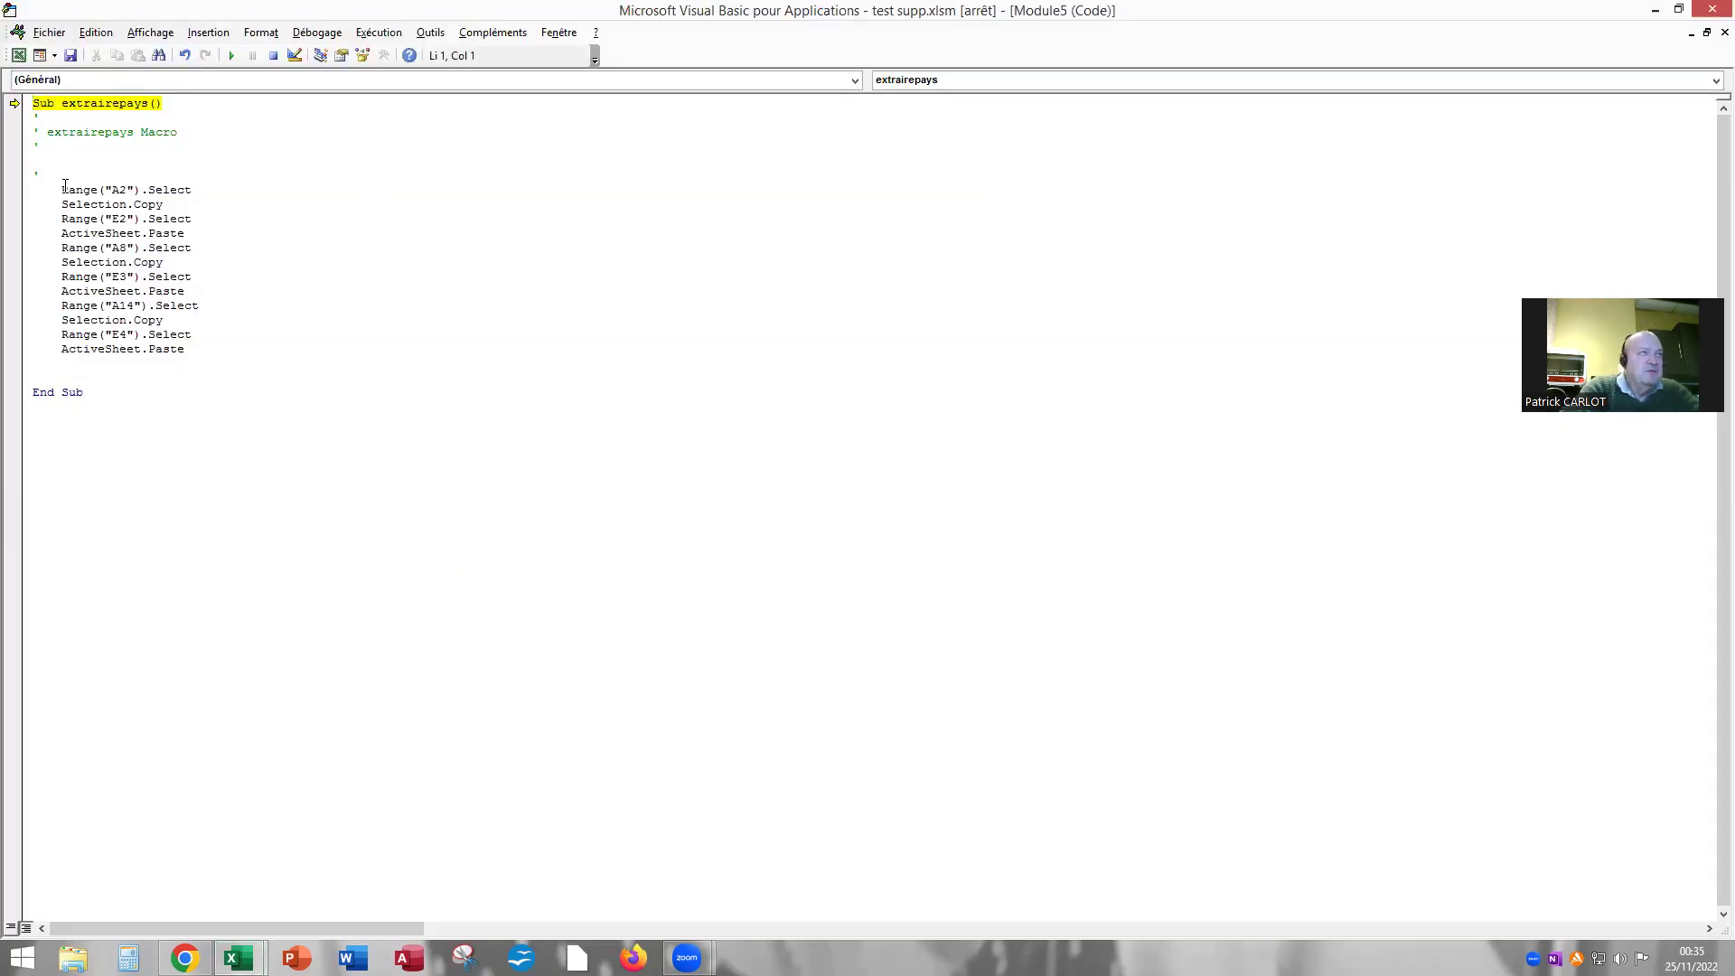
Duplicate the Range/Copy/Paste block directly below itself, before End Sub.
left_click_drag(62, 190, 185, 349)
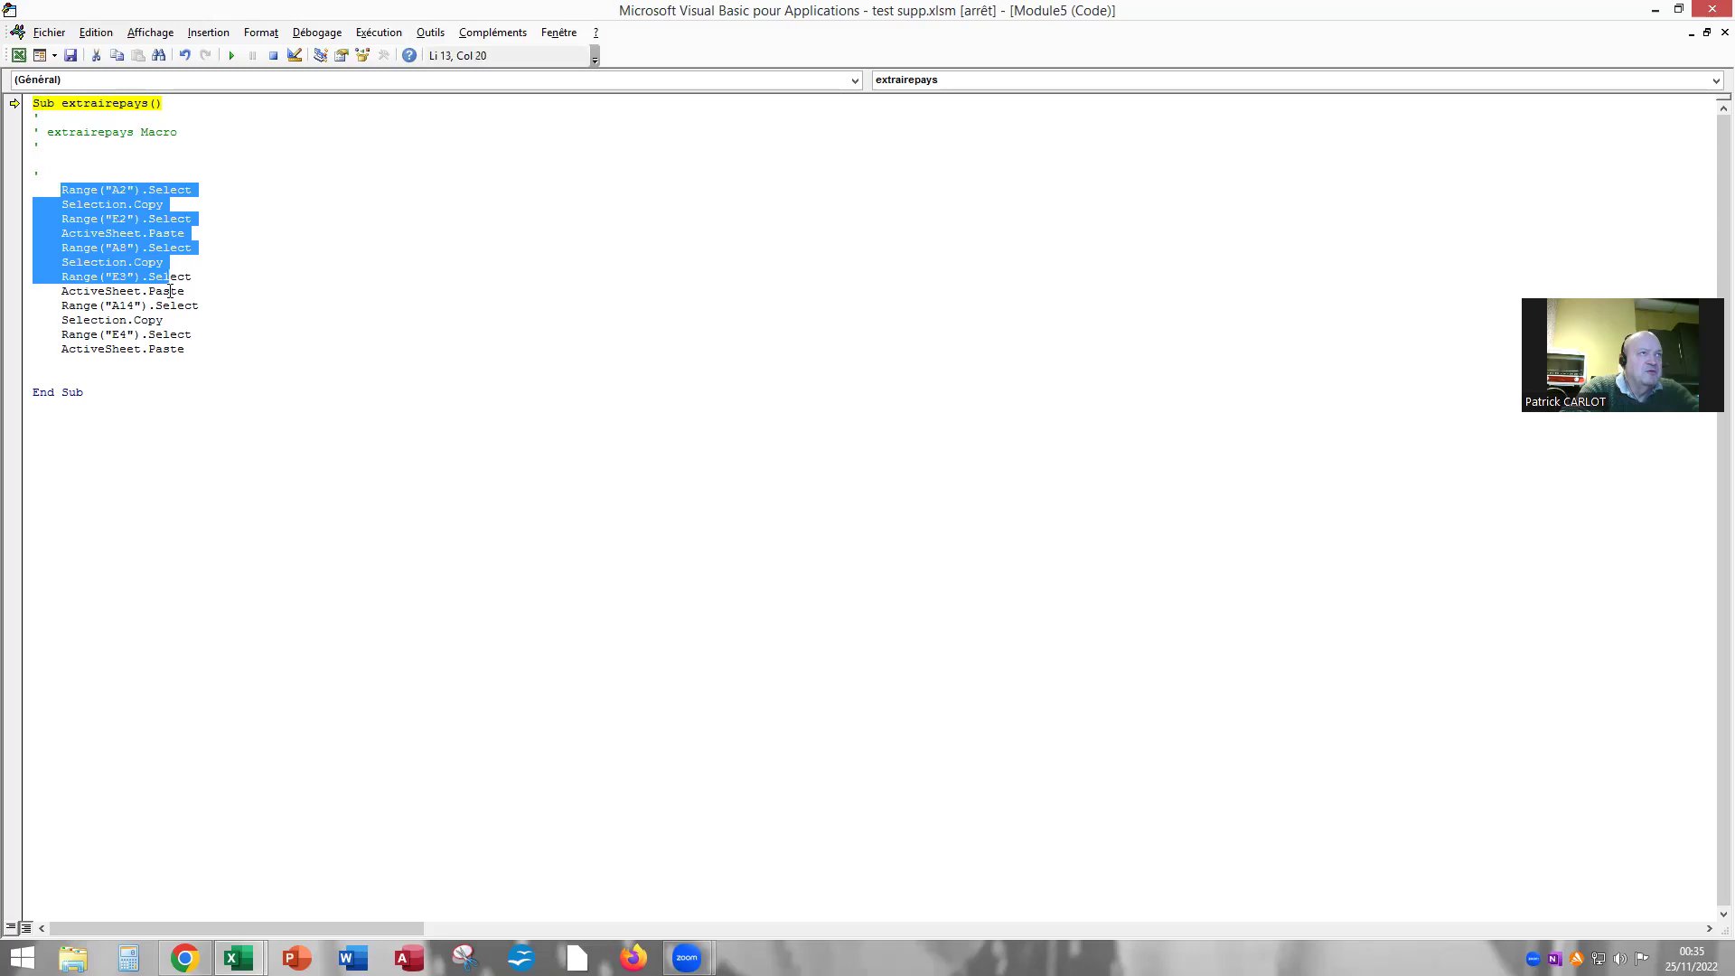
right_click(103, 246)
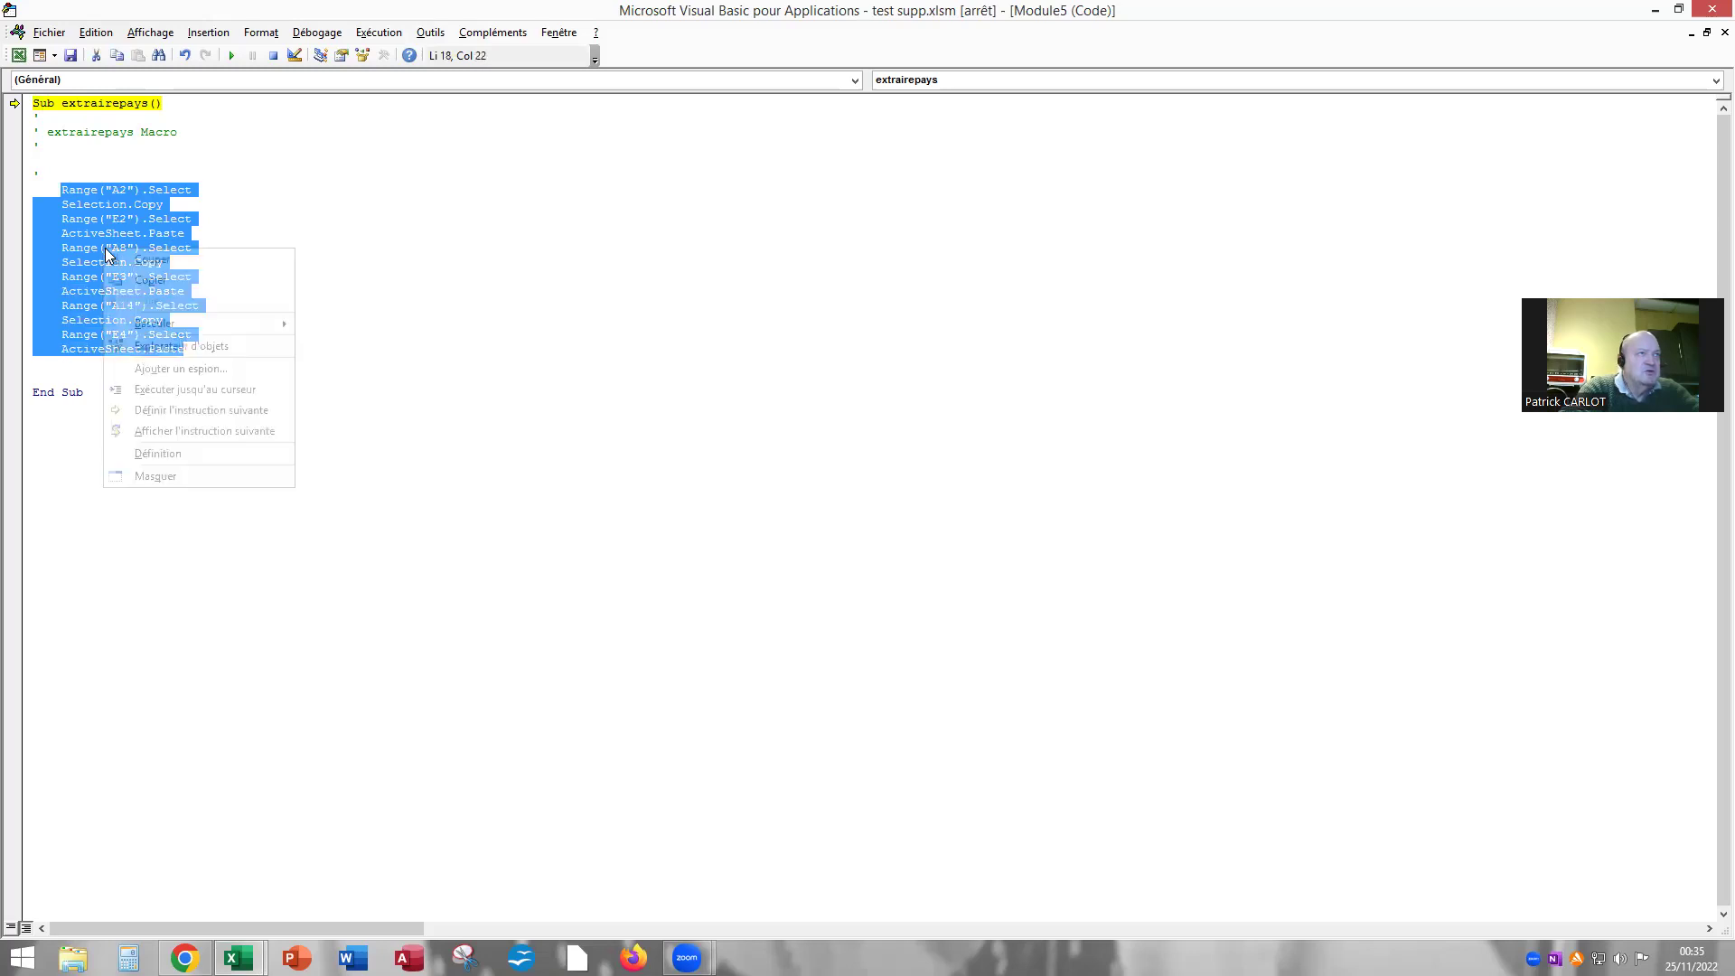
left_click(160, 282)
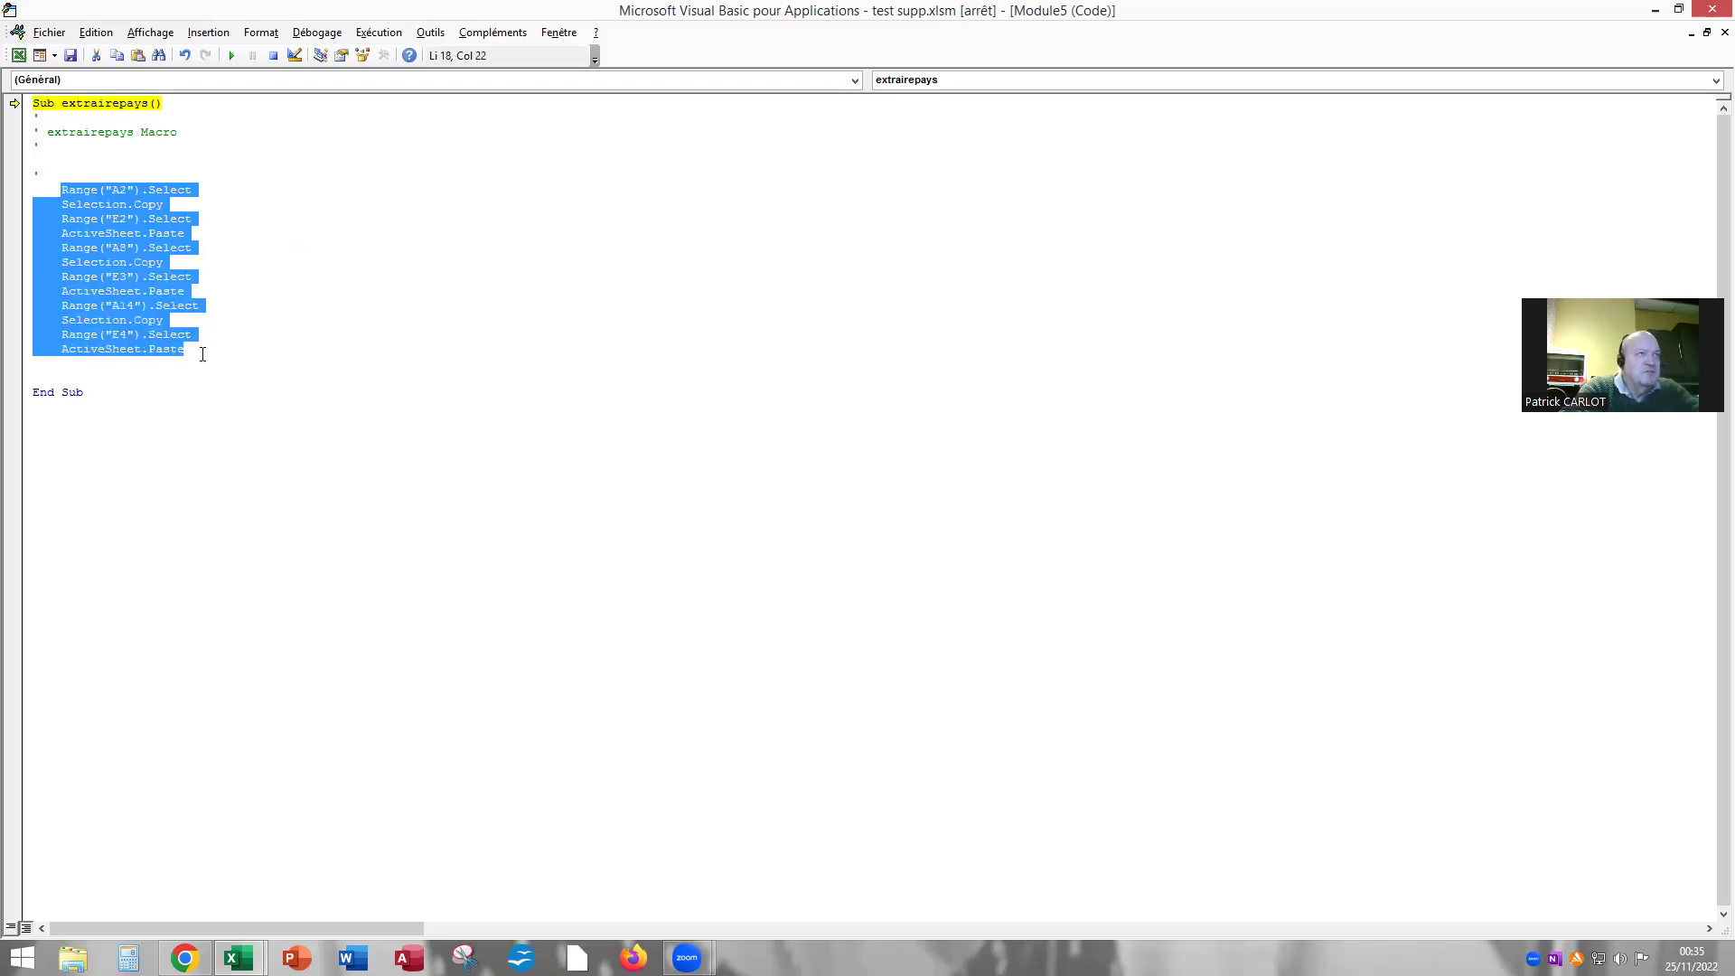
left_click(202, 354)
key("Return")
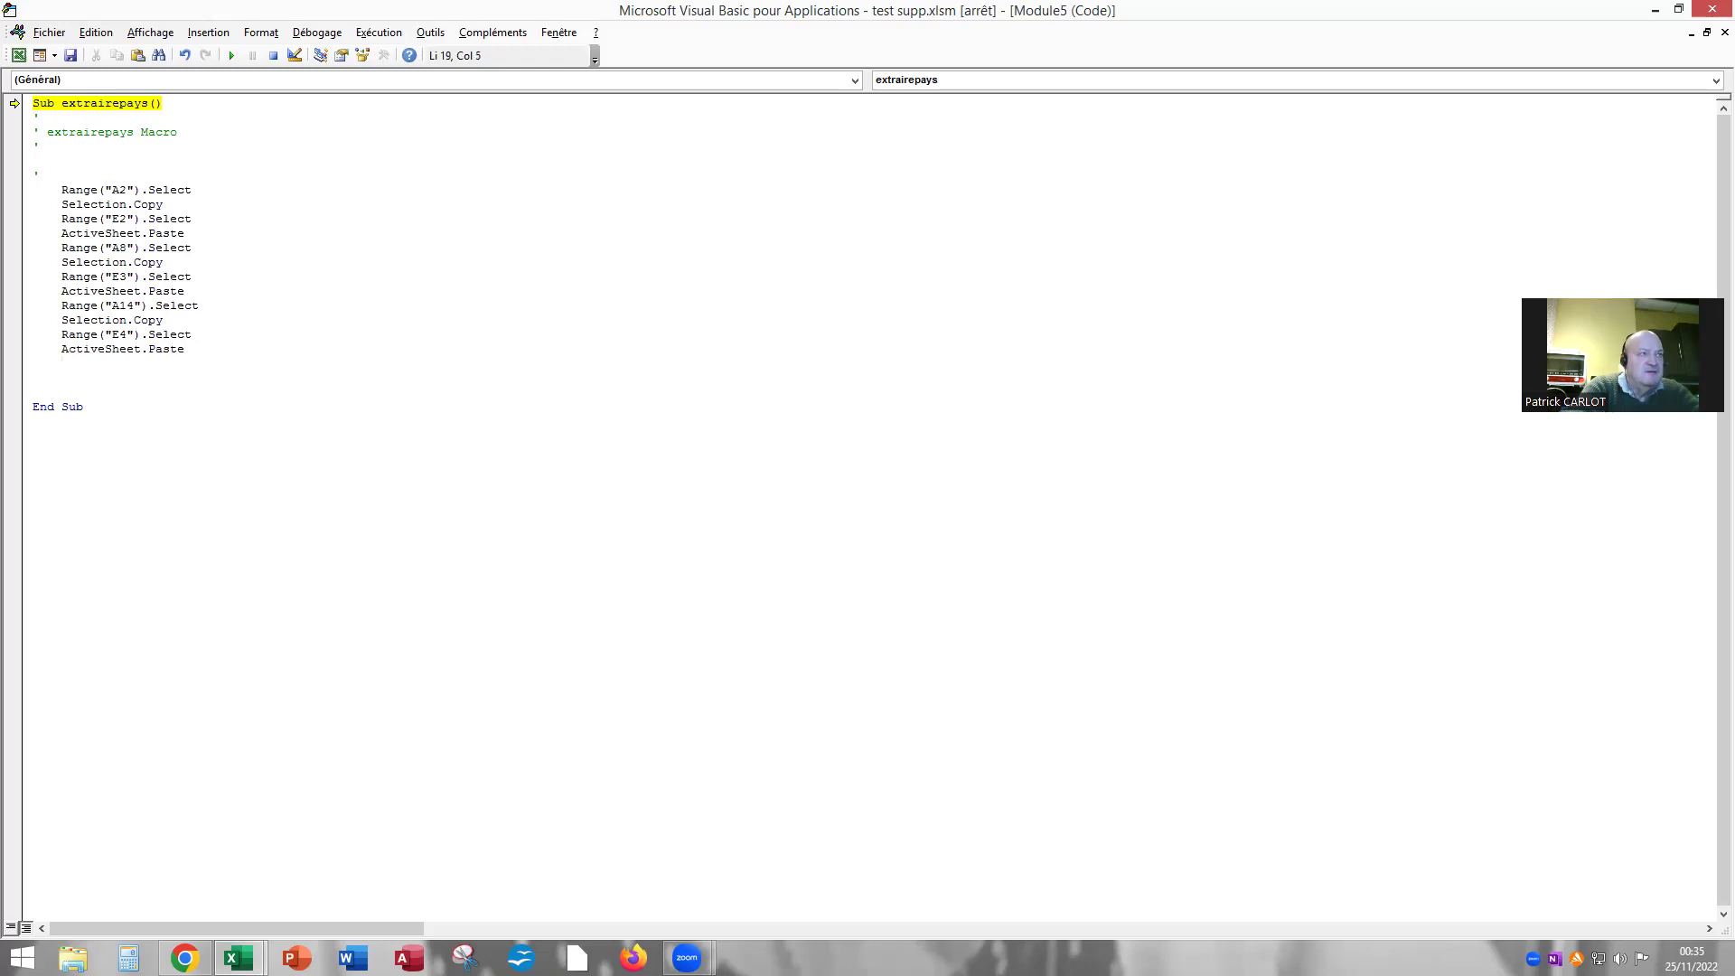
right_click(132, 361)
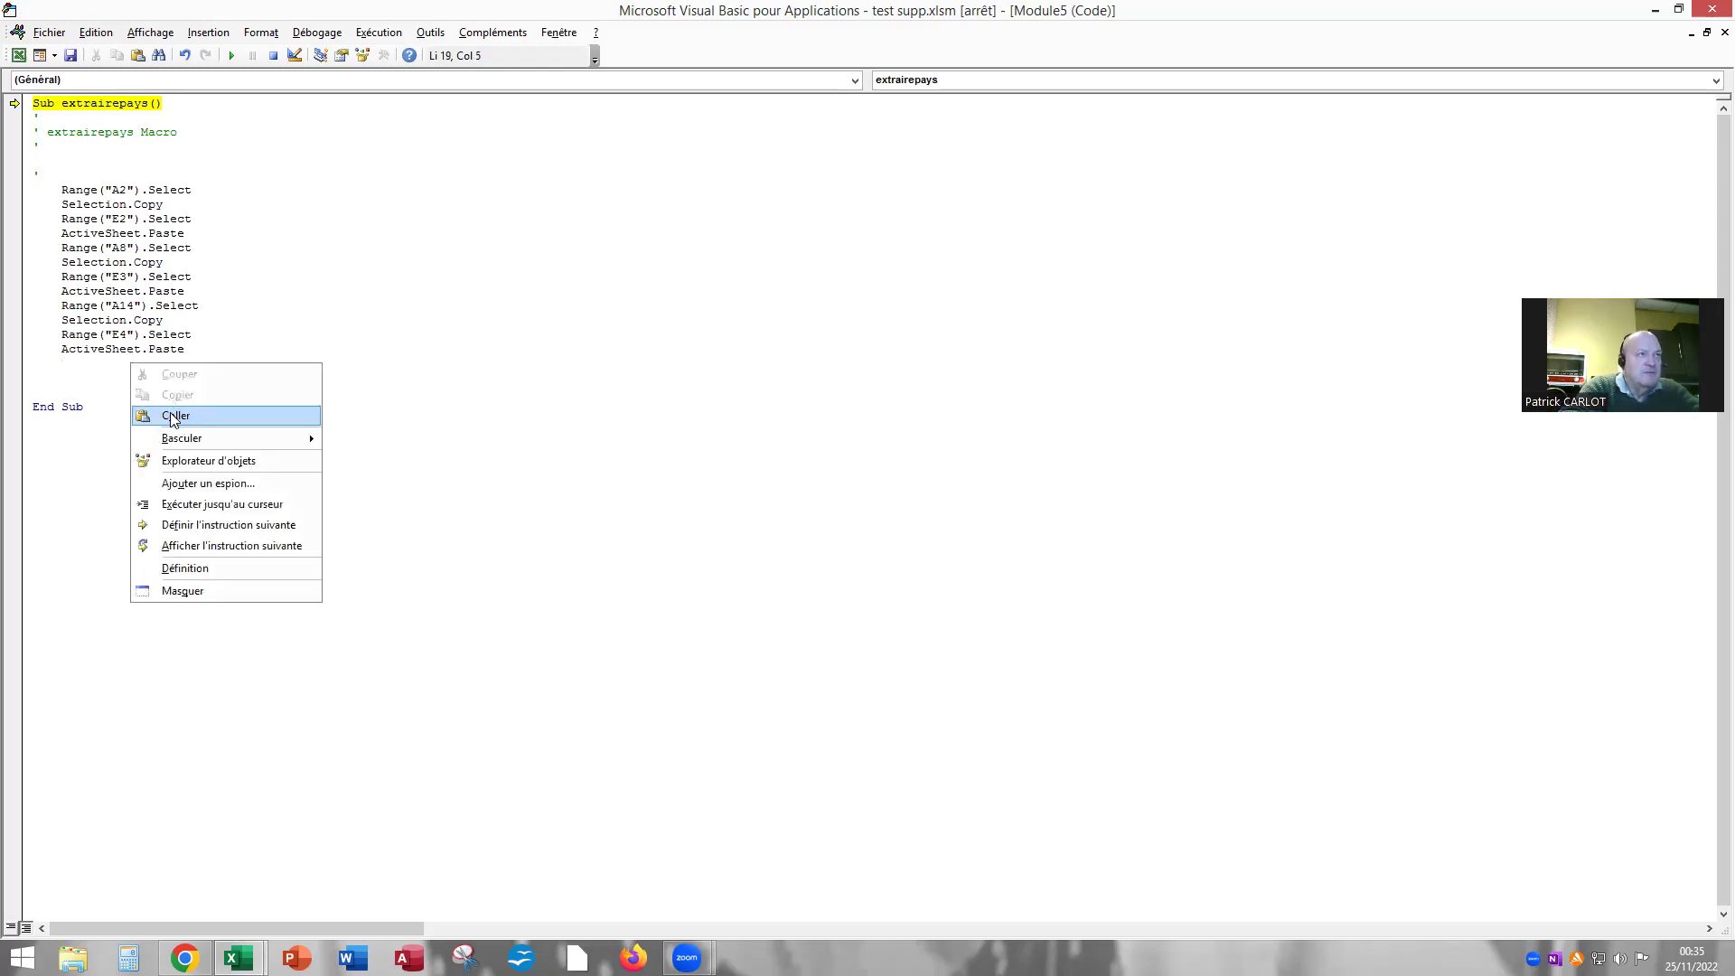
left_click(174, 412)
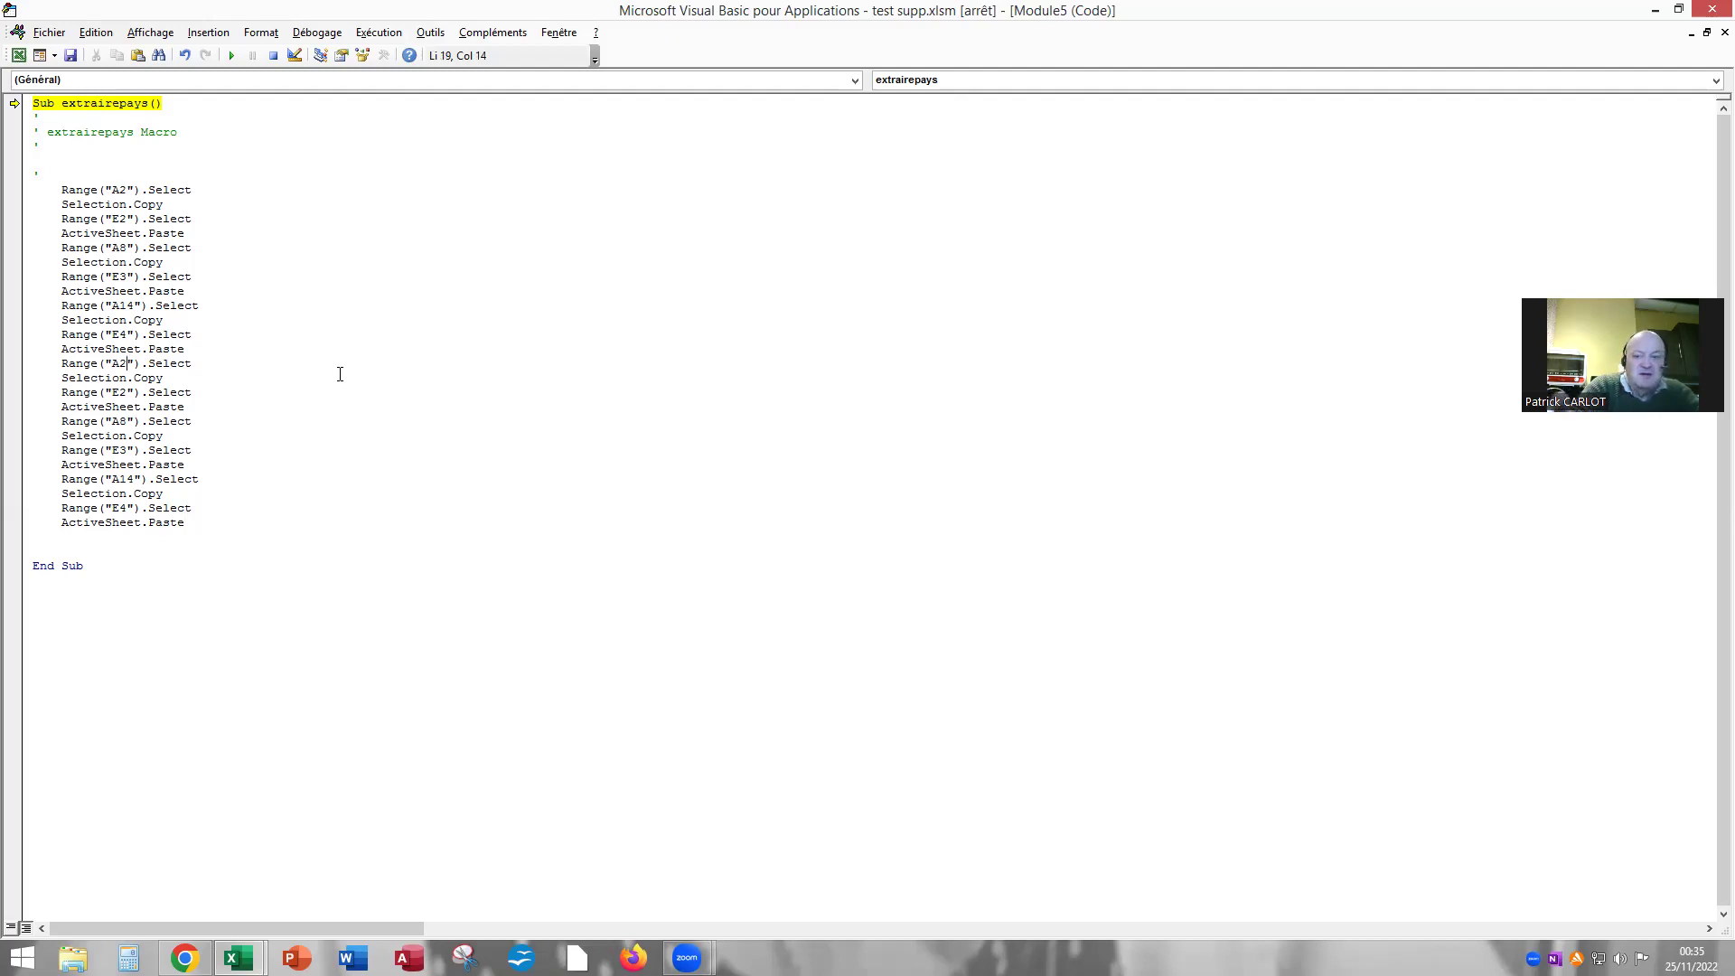
Change the duplicated references to A20→E5, A26→E6 and A32→E7.
type("0")
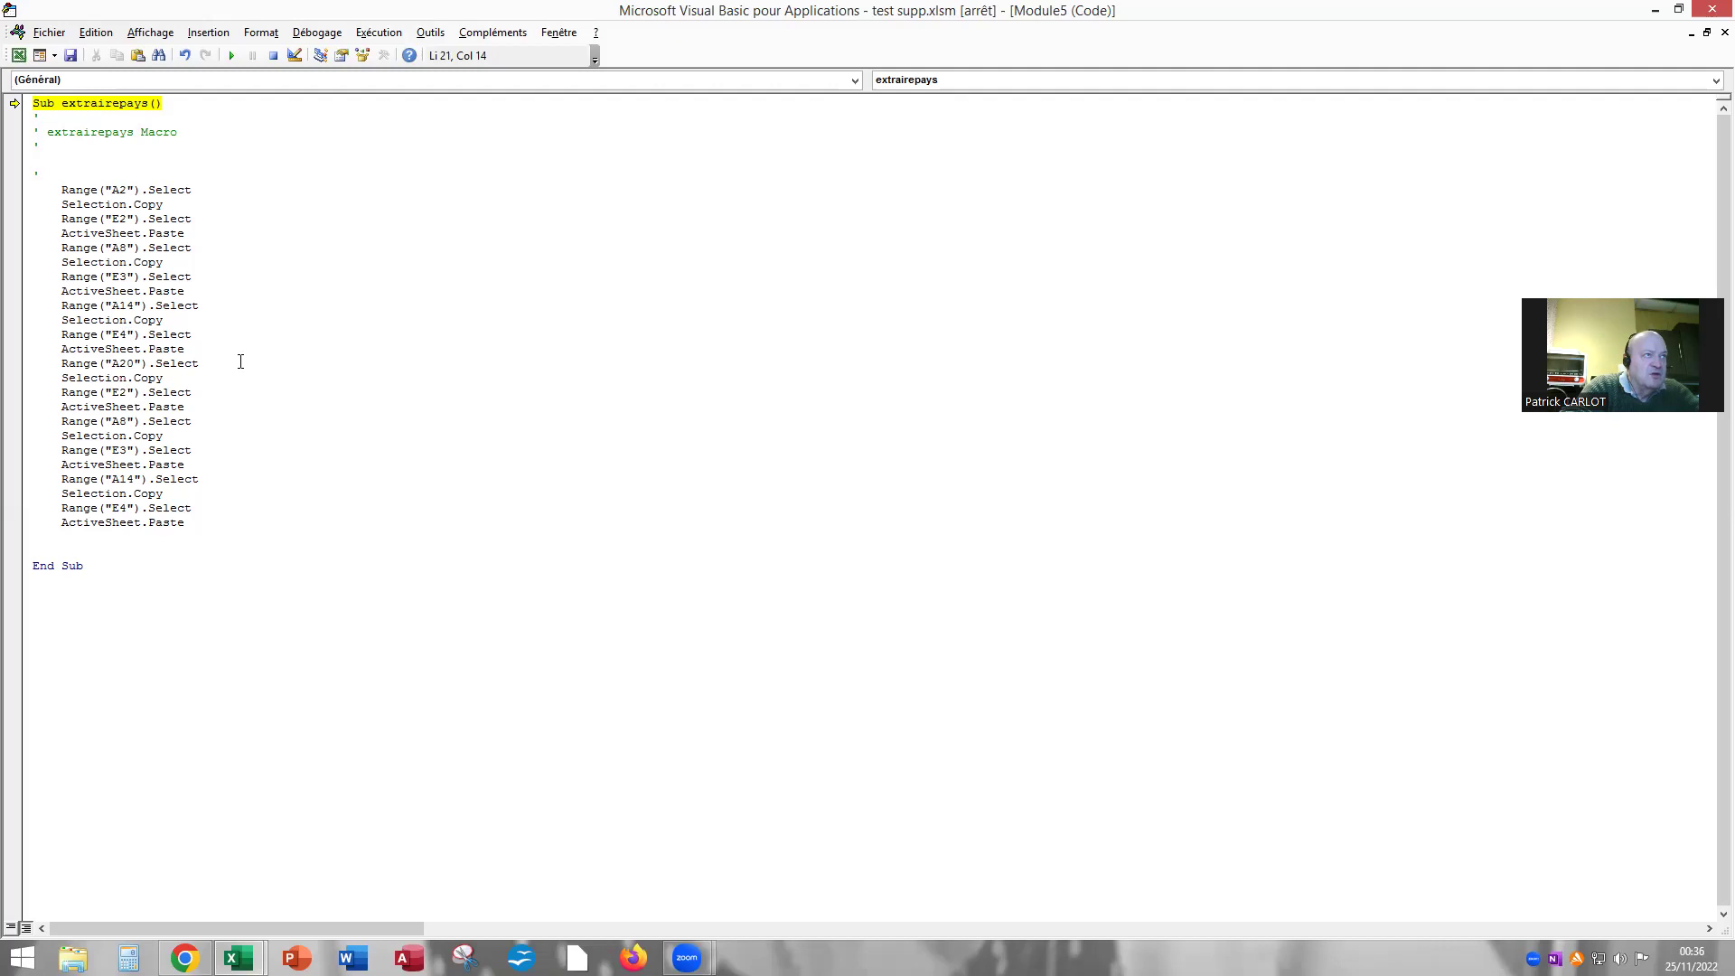
key("BackSpace")
type("5")
key("BackSpace")
type("26")
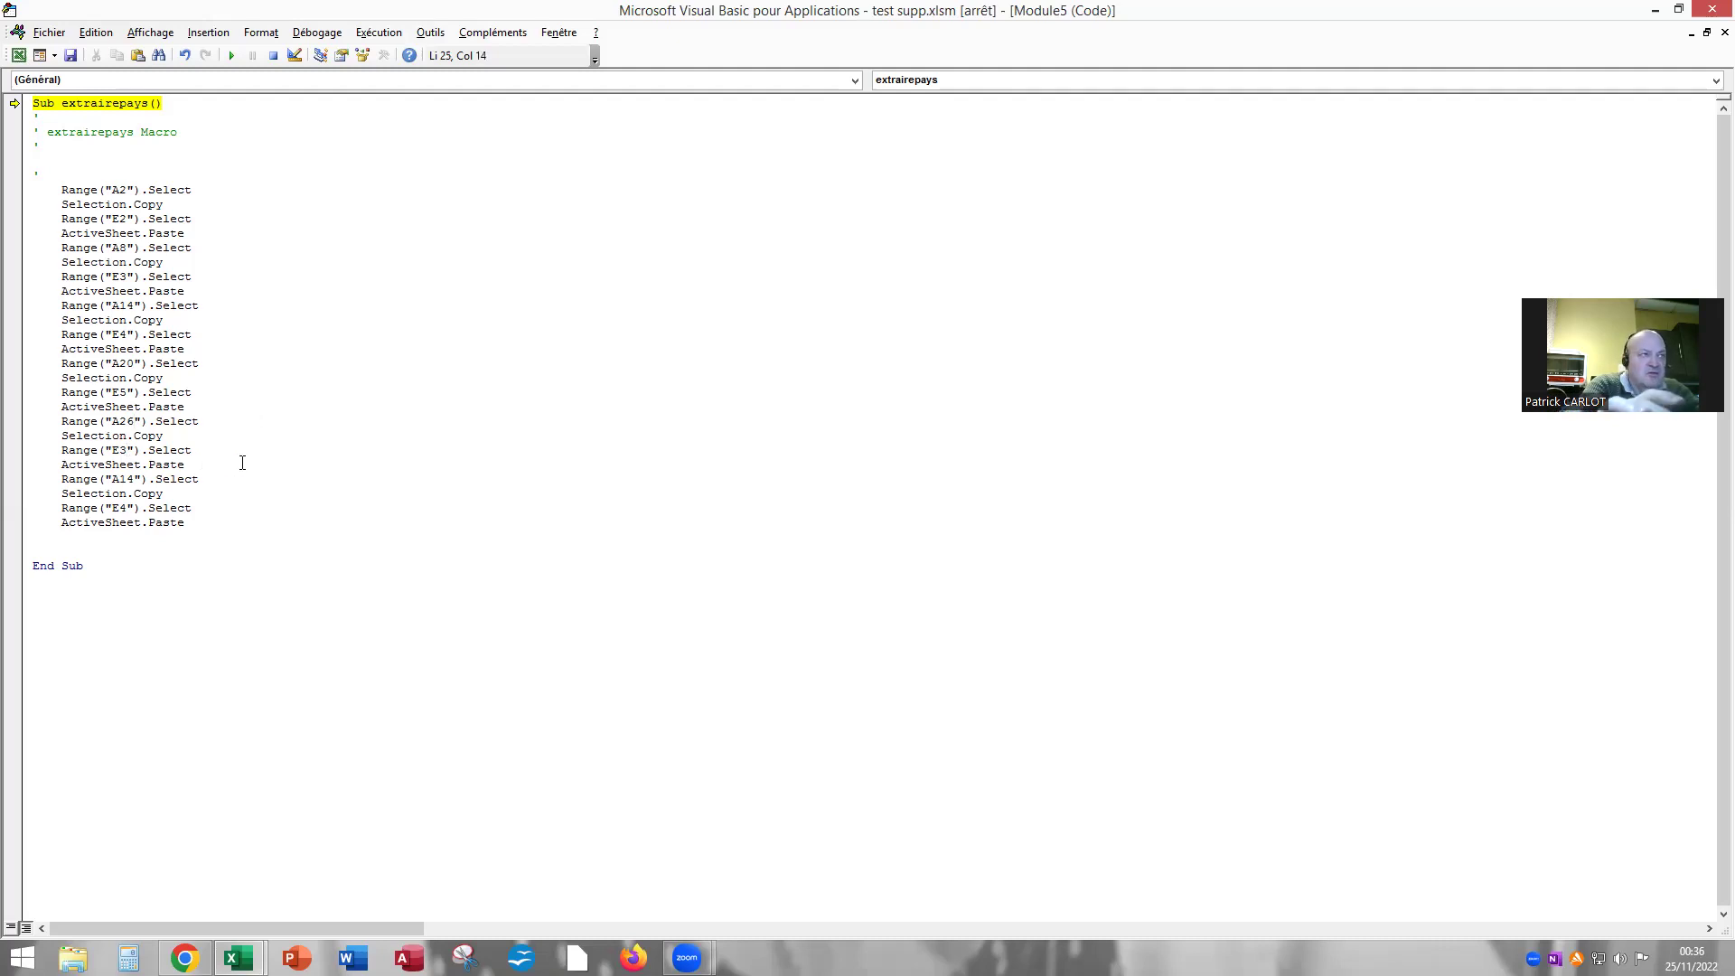
key("BackSpace")
type("6")
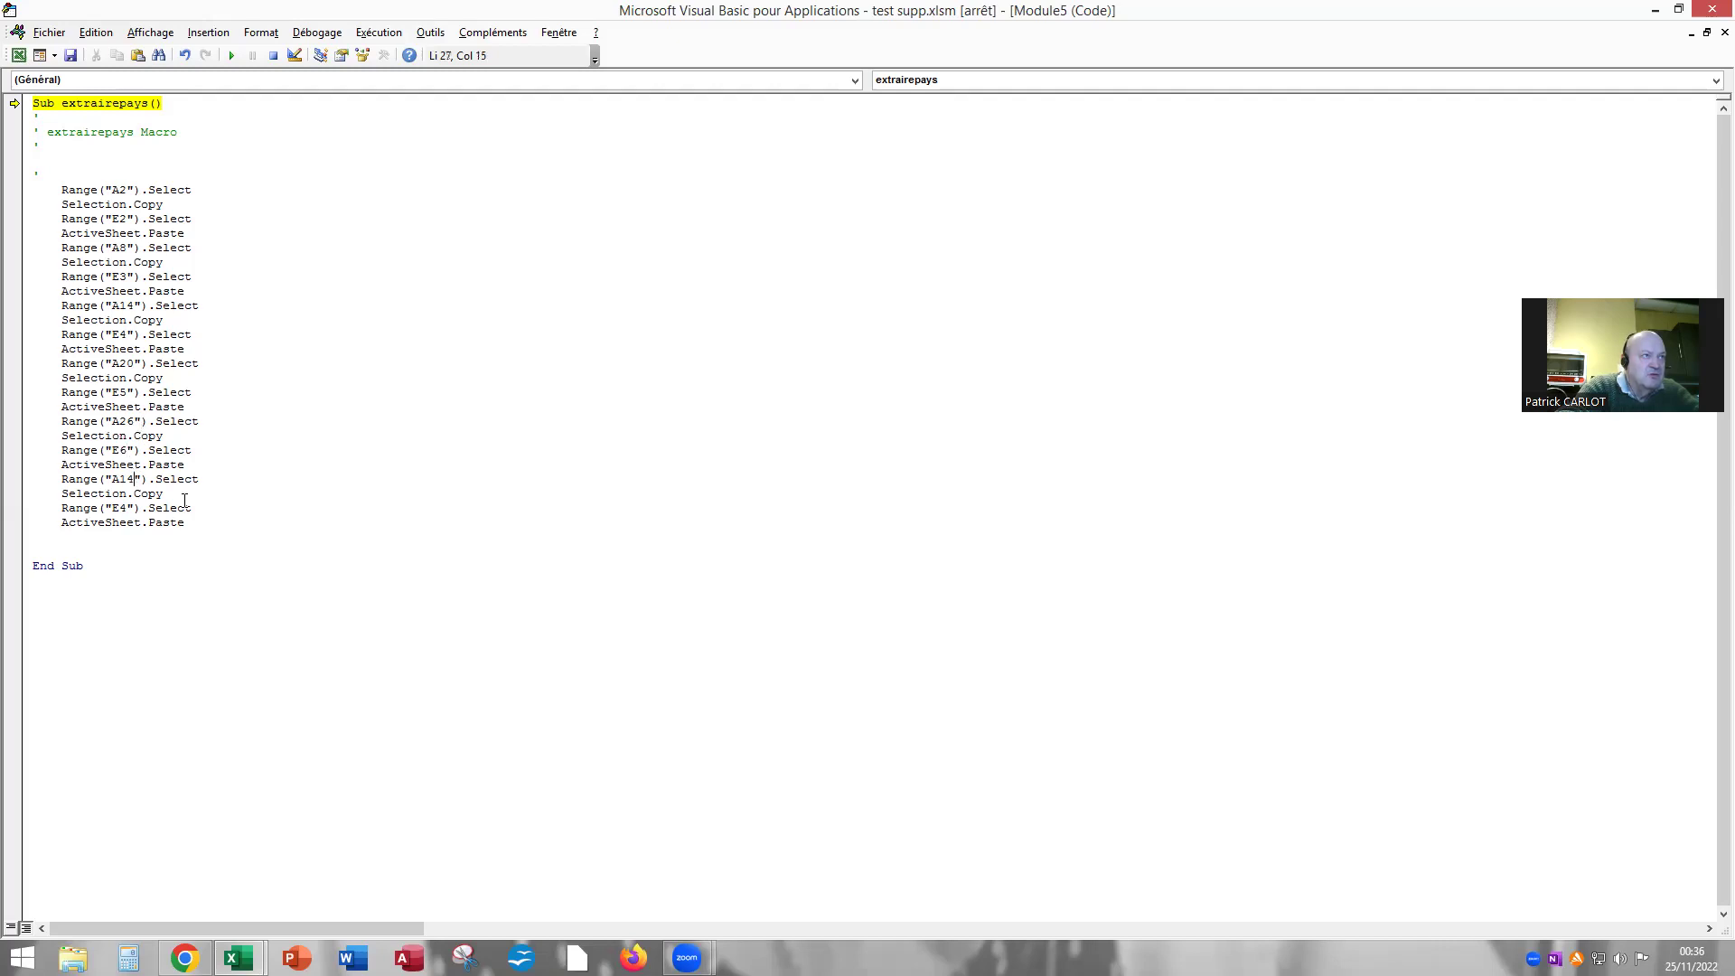
key("BackSpace")
key("BackSpace")
type("32")
key("BackSpace")
type("7")
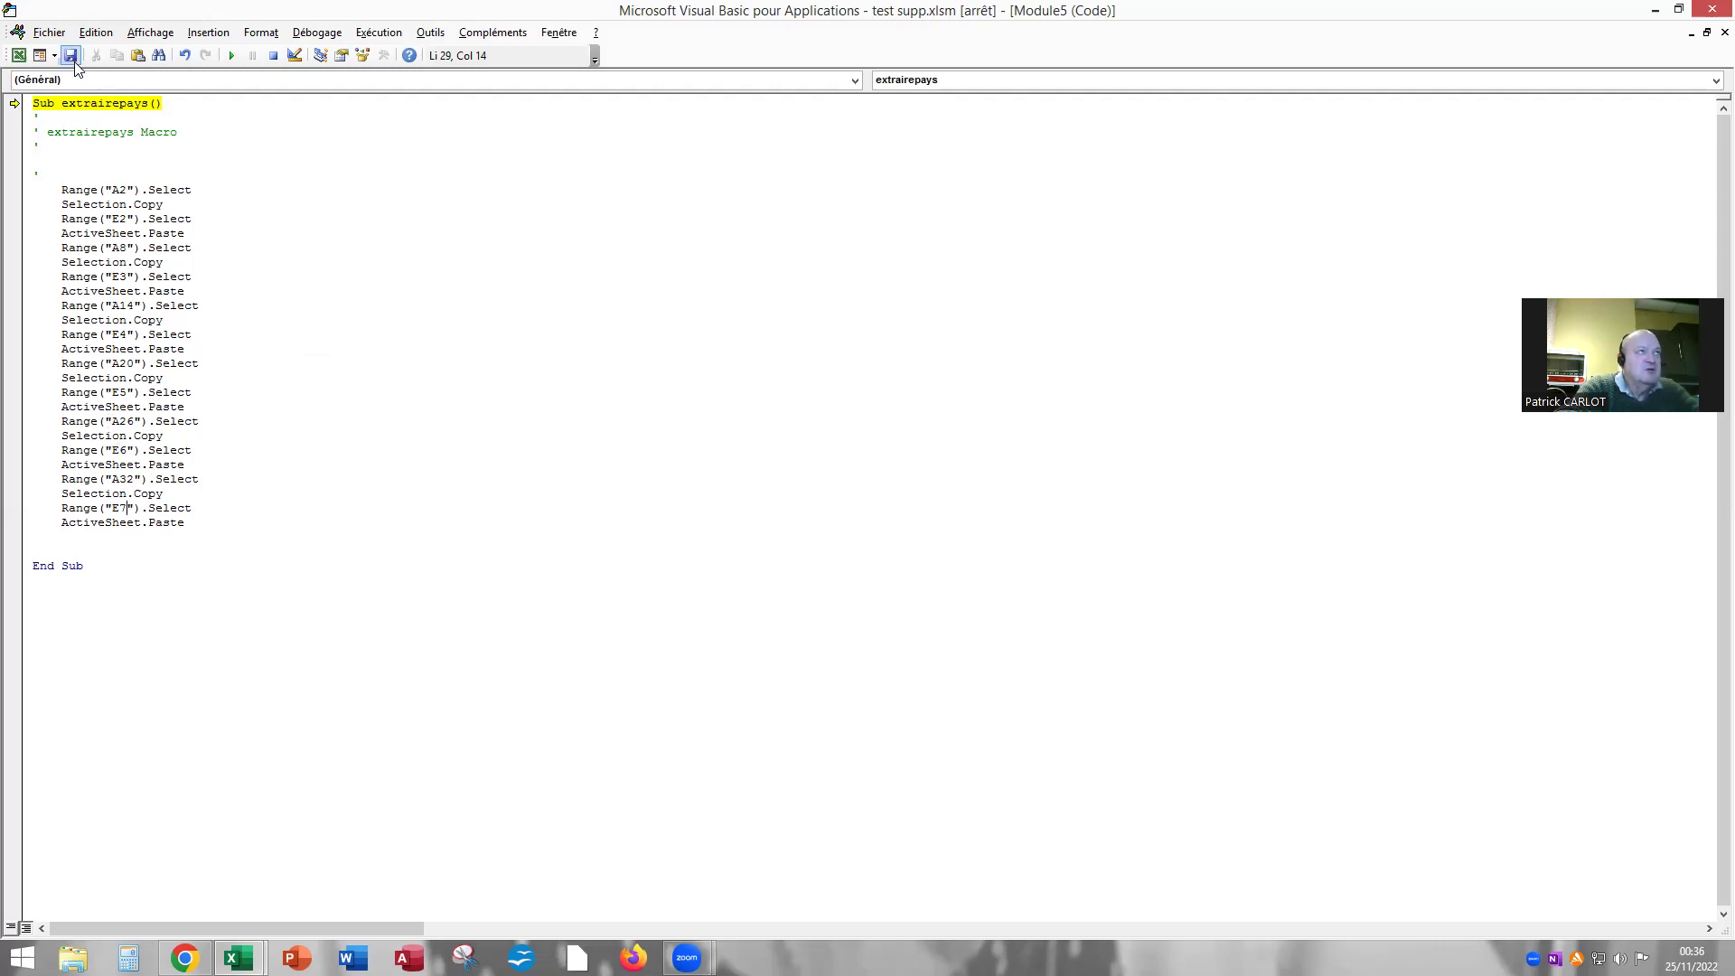
Close the VBA editor, confirming the debugger stop.
left_click(1712, 9)
left_click(795, 551)
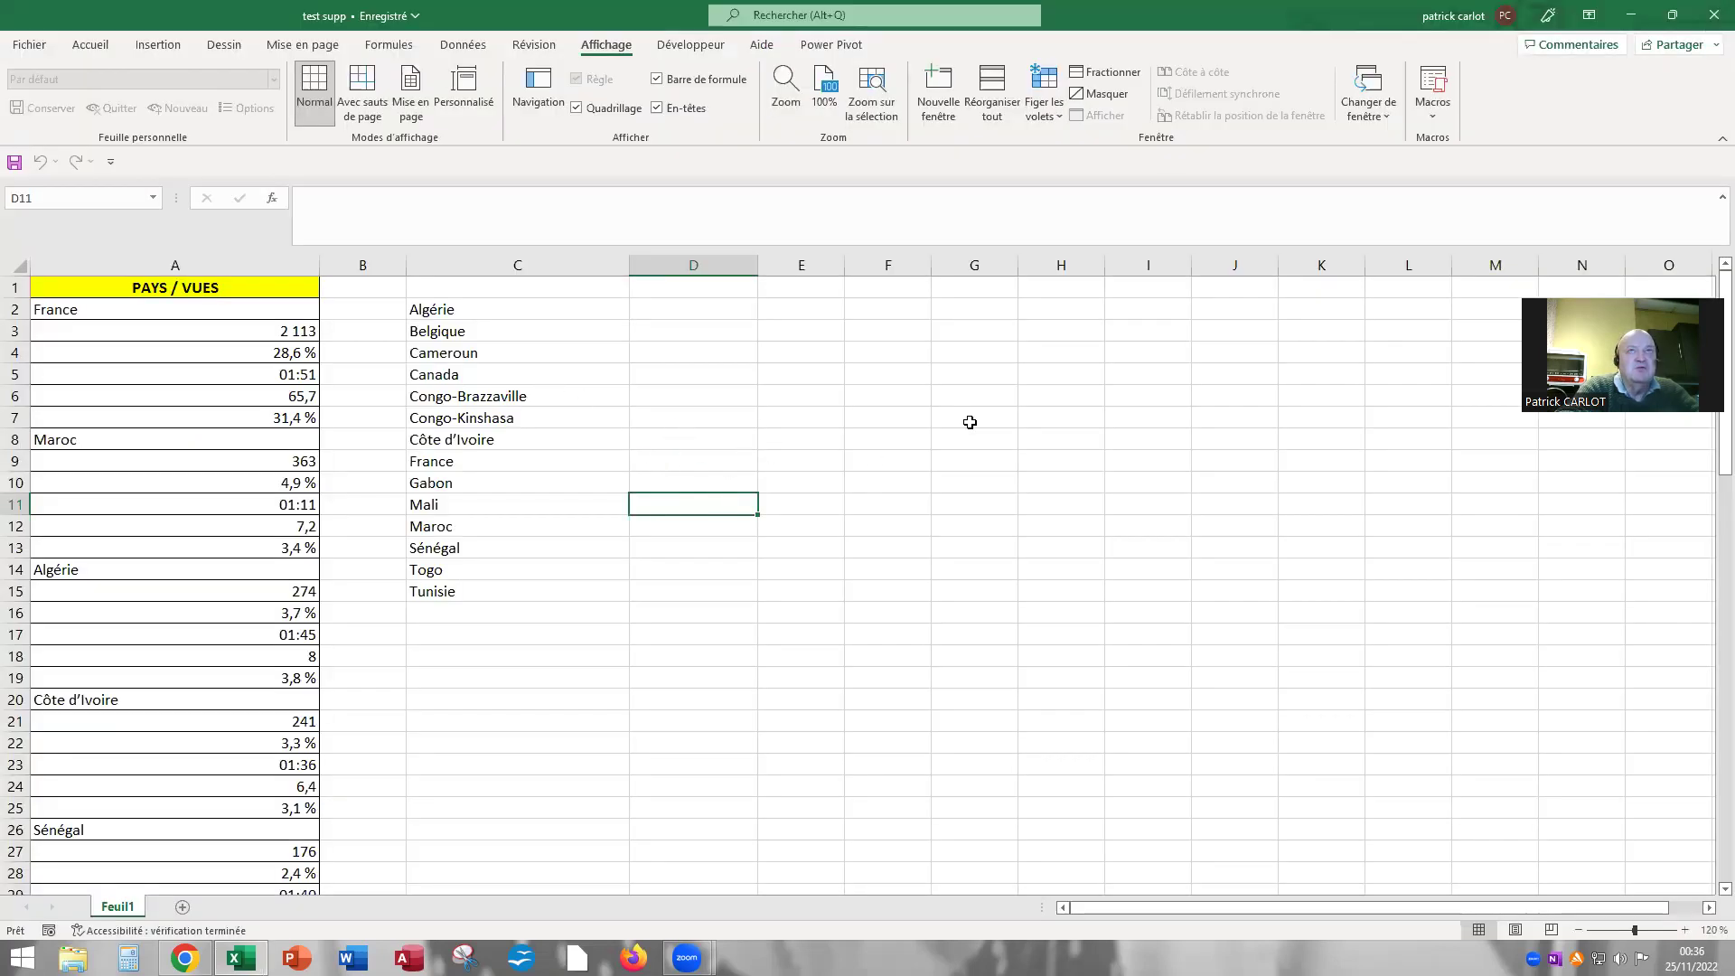
left_click(1029, 496)
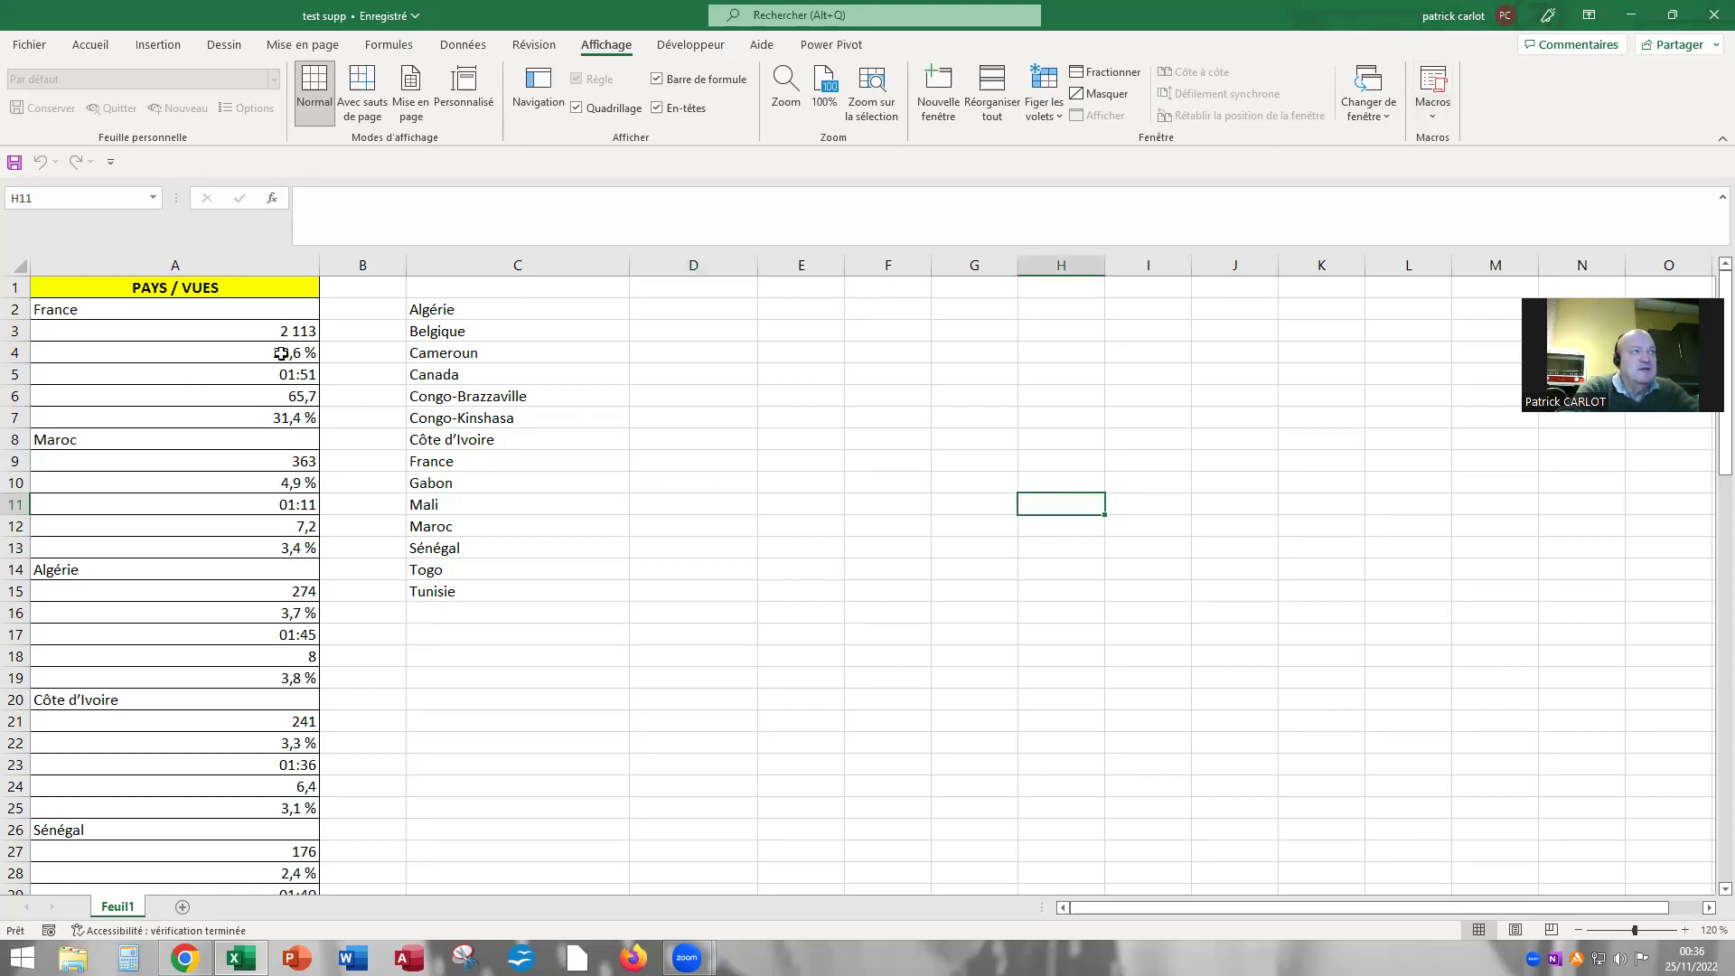
Run extrairepays to fill E2:E7, then autofit column E for Congo-Kinshasa.
left_click(1433, 115)
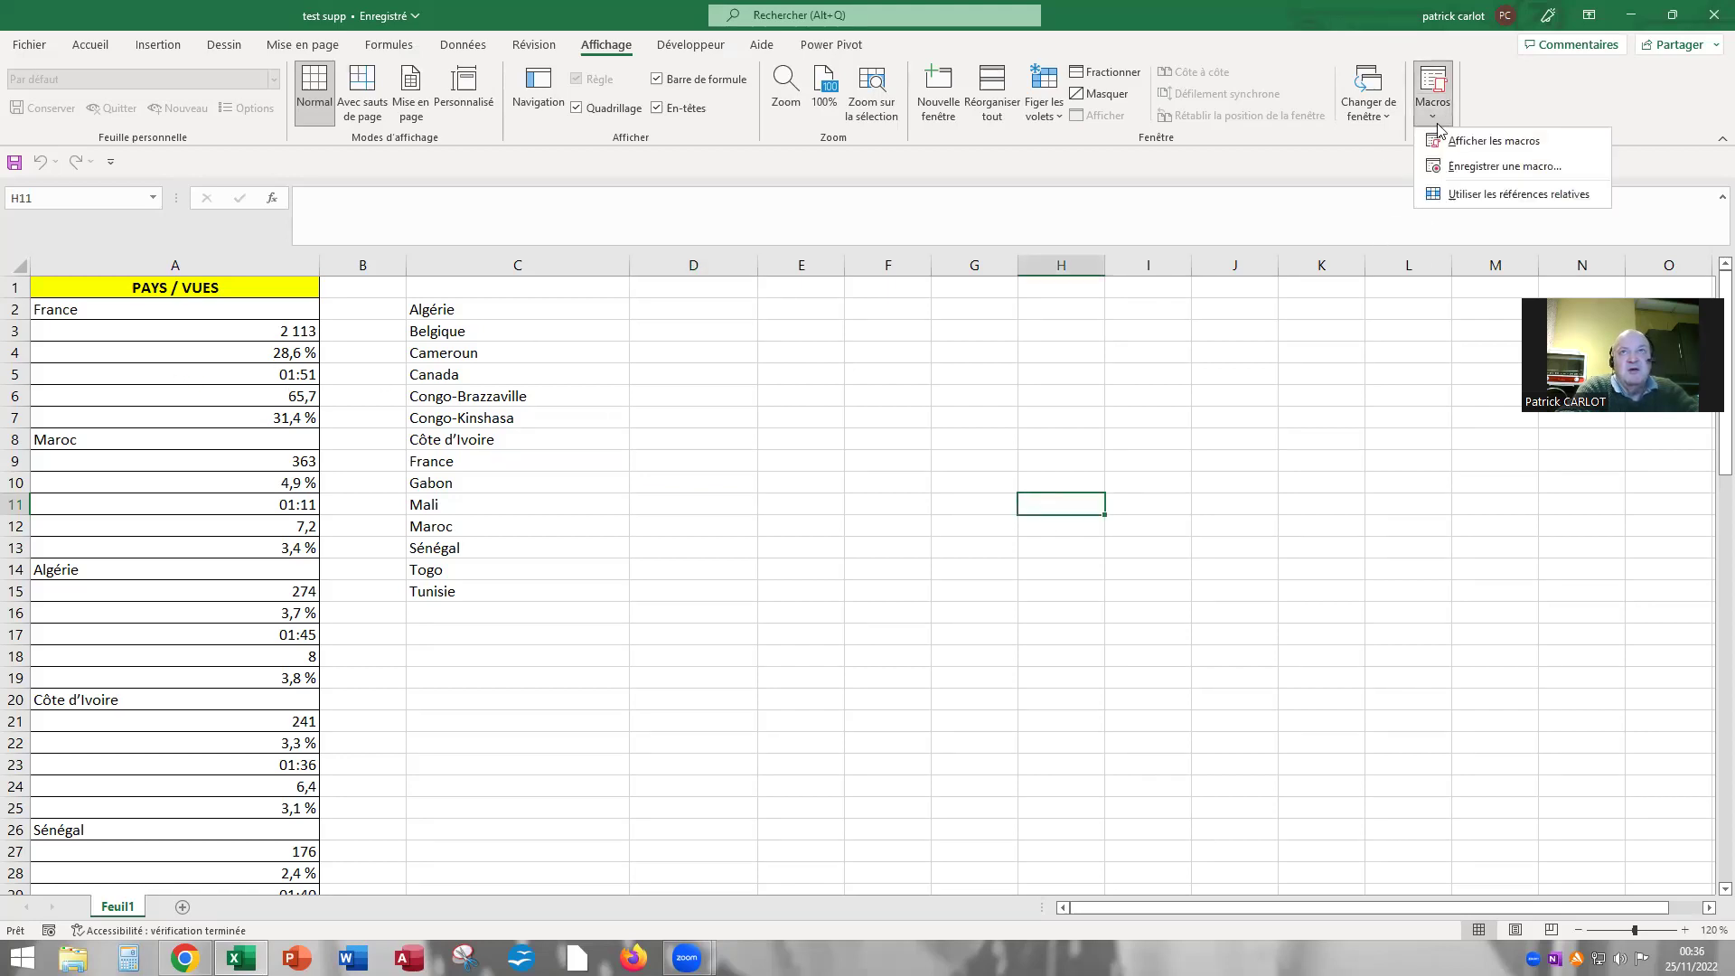
left_click(1454, 140)
left_click(1009, 180)
left_click(1293, 162)
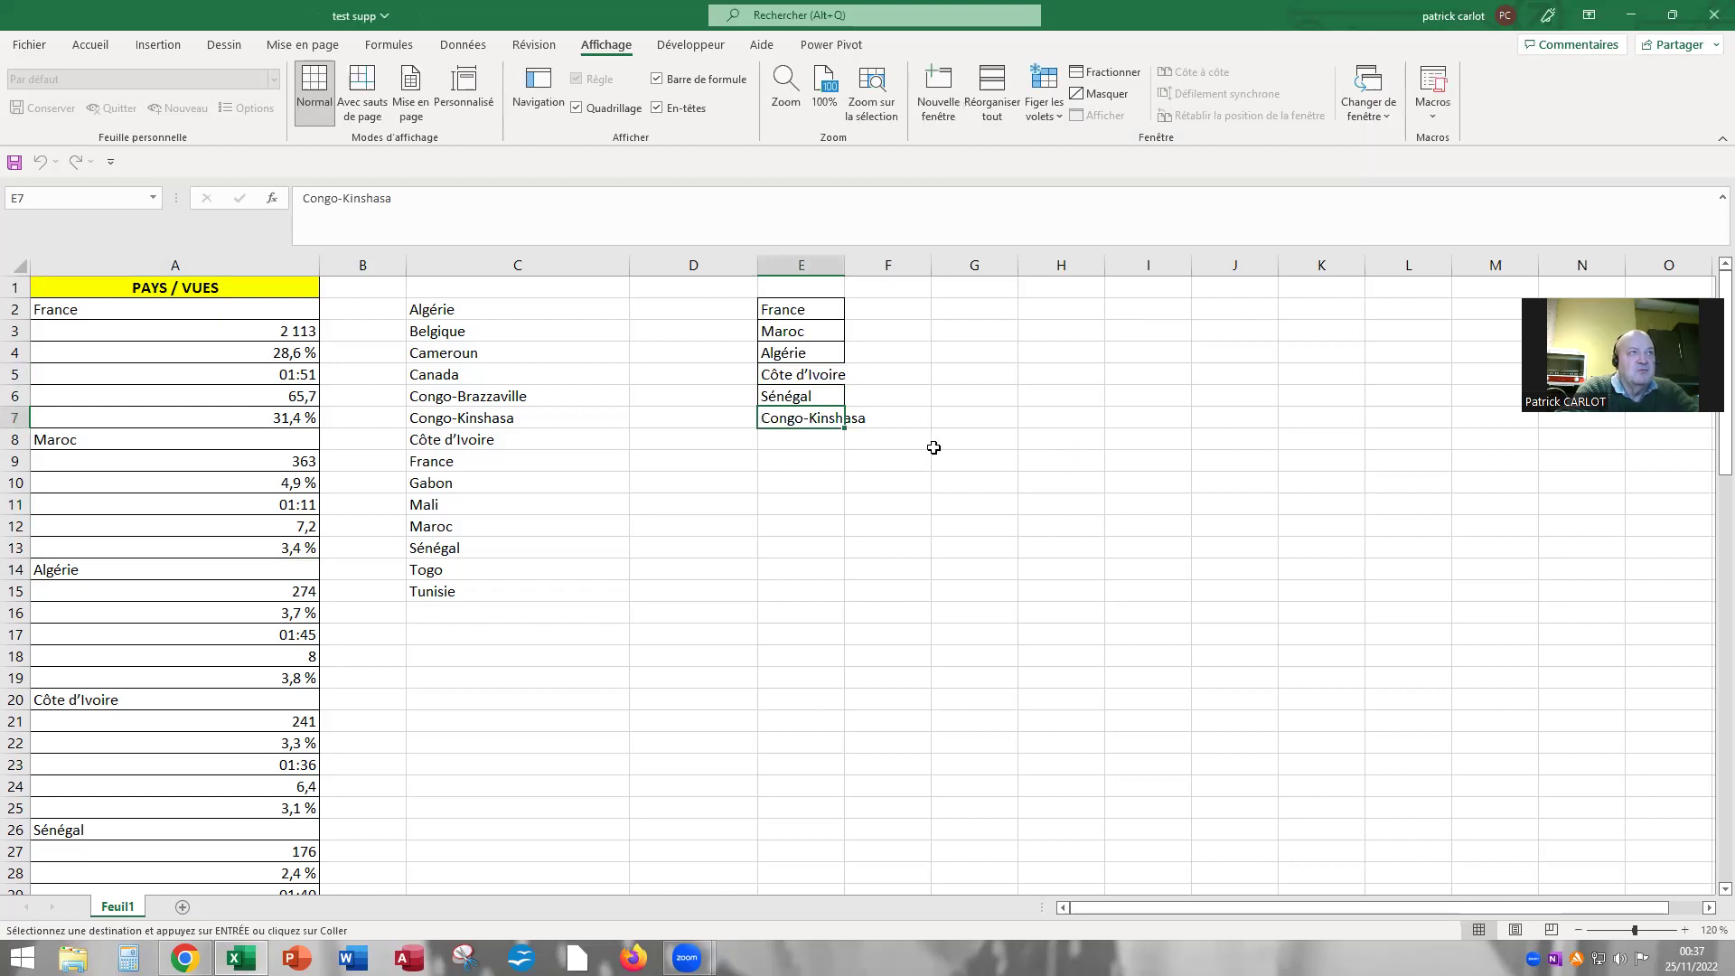
double_click(845, 265)
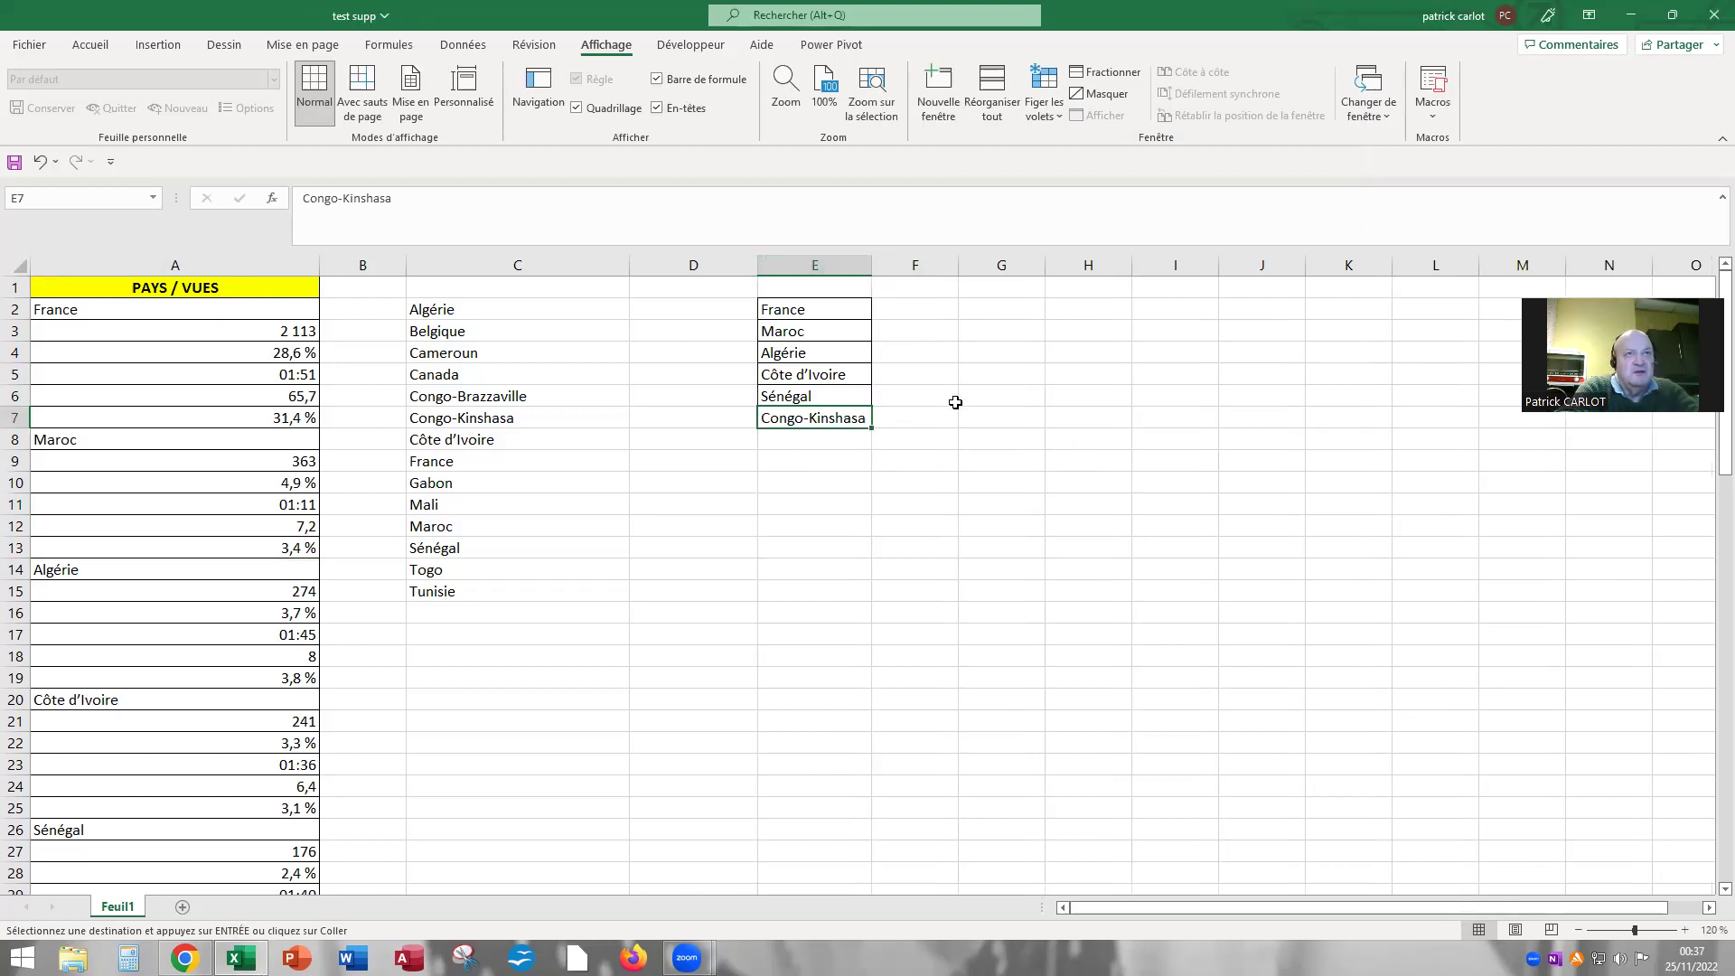